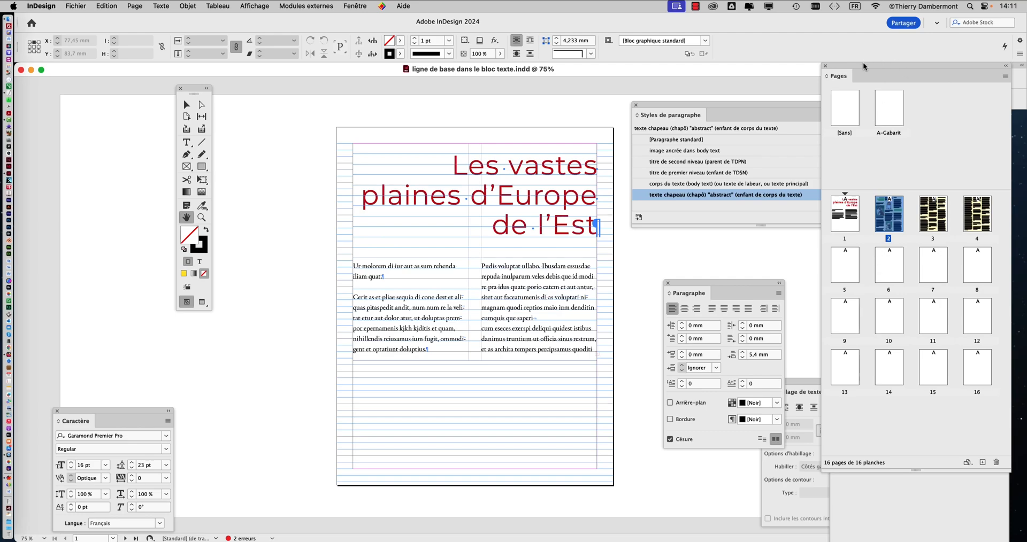
Step: Narrow the Pages panel to a single column of thumbnails and move it off the page
left_click_drag(862, 62, 351, 58)
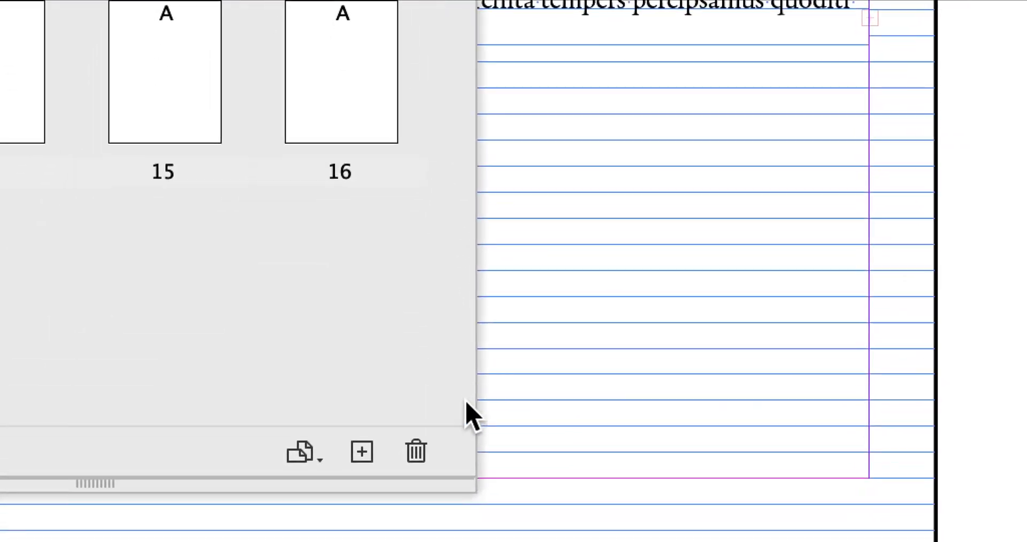
left_click_drag(467, 419, 376, 403)
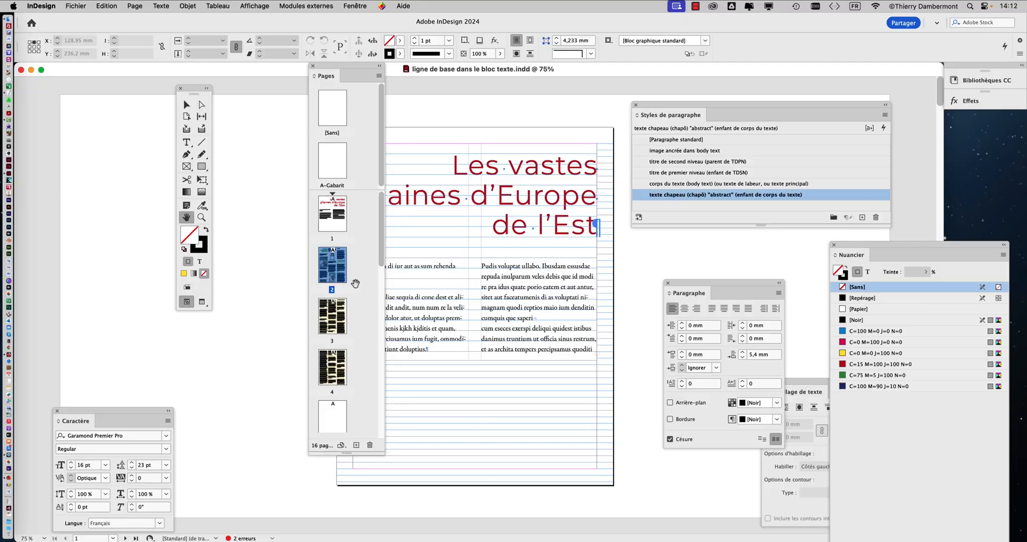
left_click_drag(332, 66, 771, 40)
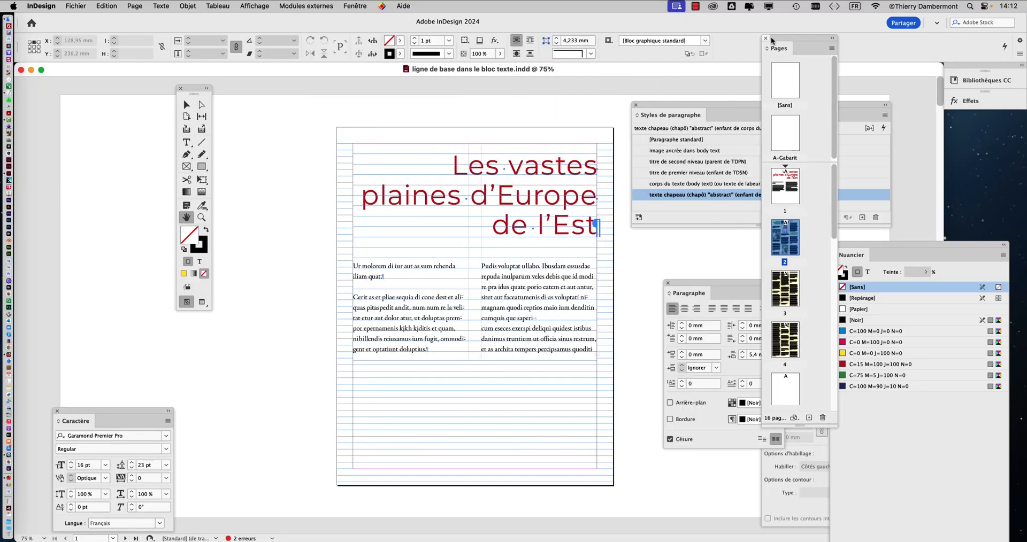
Step: Review the page size, page count and margins in the document setup (Format de document), then close it without changes
left_click(74, 5)
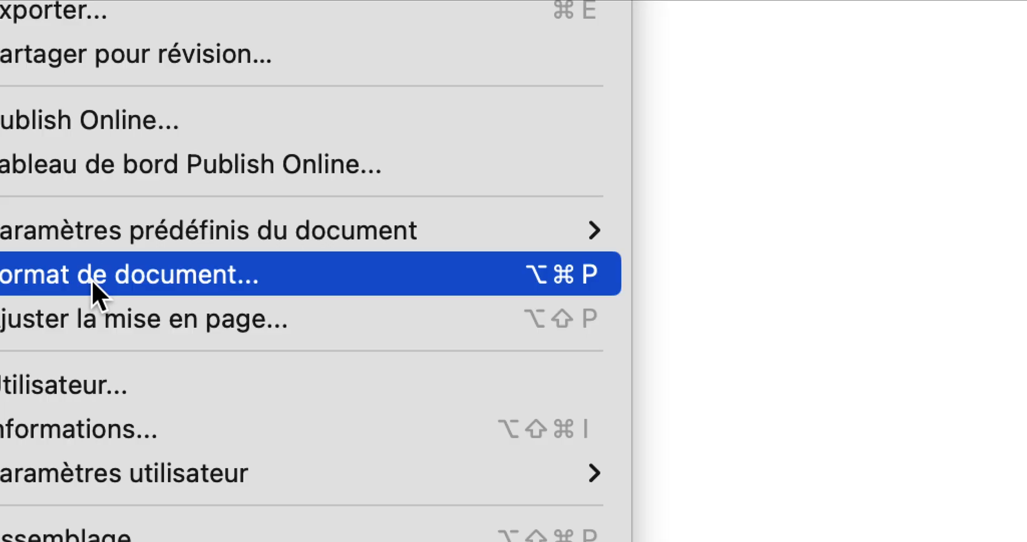
left_click(10, 281)
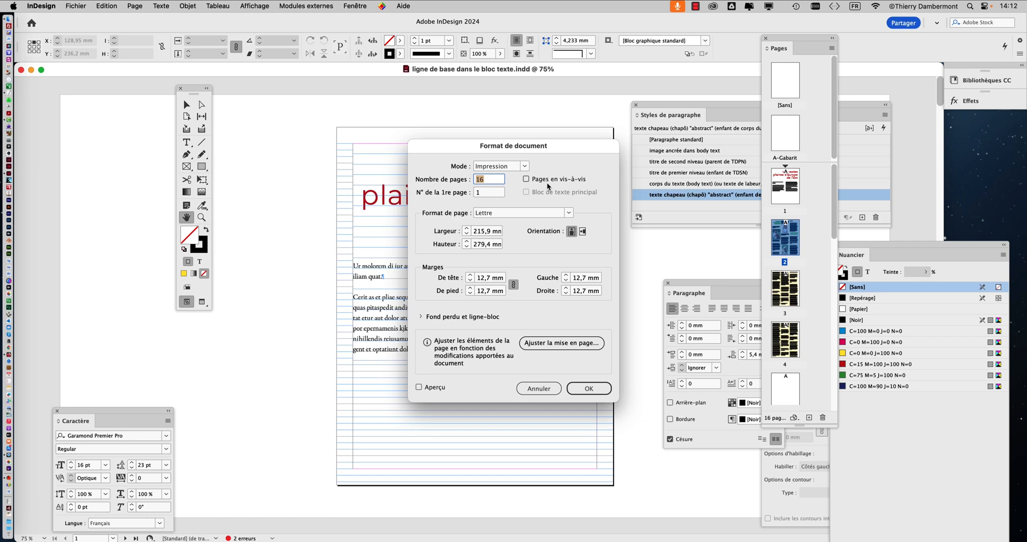
left_click(543, 390)
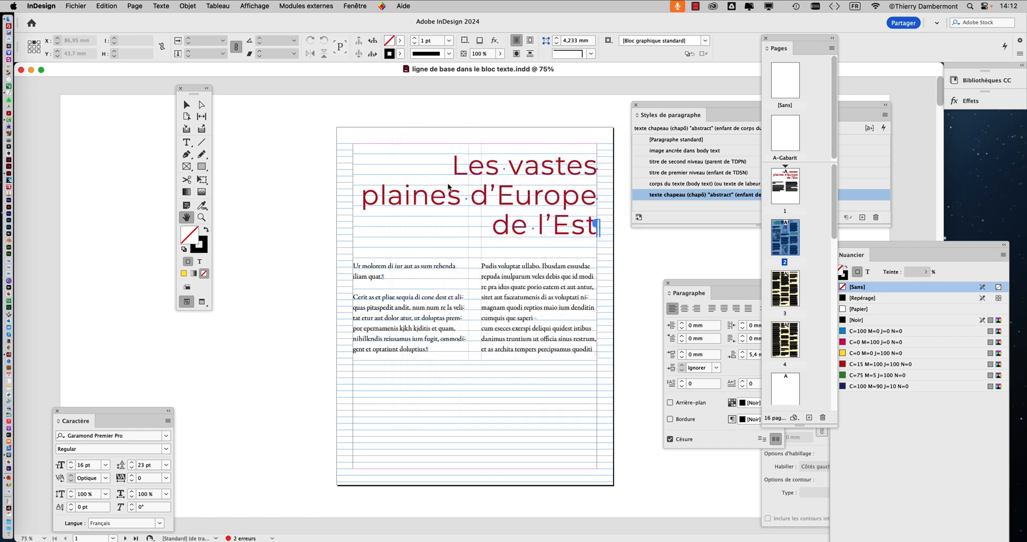
Step: Move the toolbox closer to the page and place the text cursor in the main title on page 1 with the Text tool
key("super+minus")
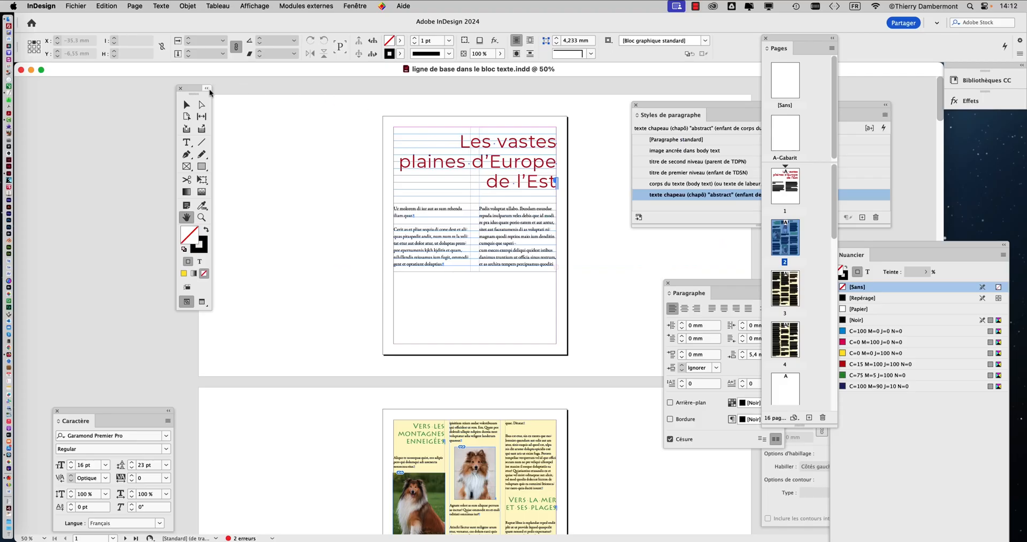
left_click_drag(200, 91, 315, 125)
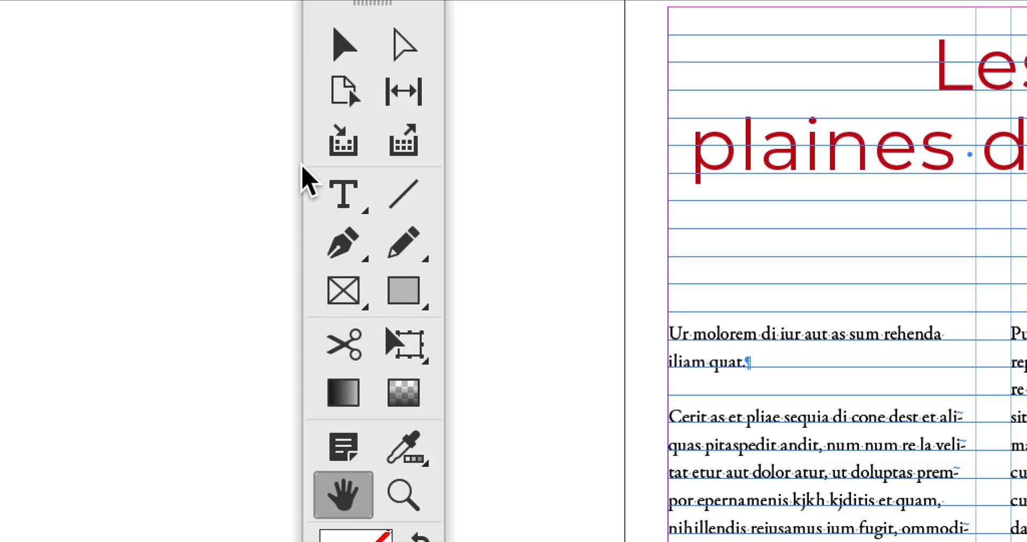
left_click(310, 177)
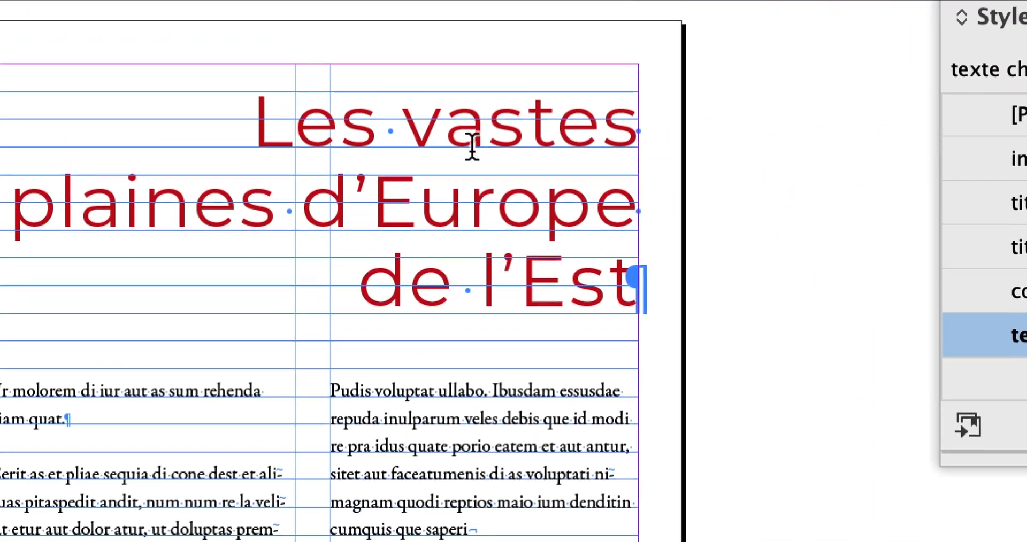
left_click(472, 147)
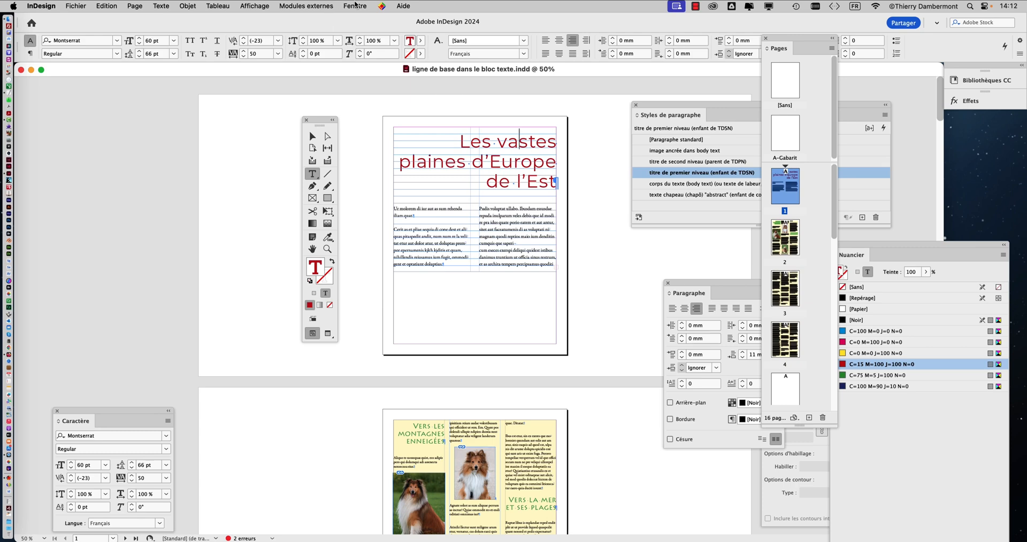
Step: Show the document's layers (Calques), examine them beside the page, and close the layer list again
left_click(355, 4)
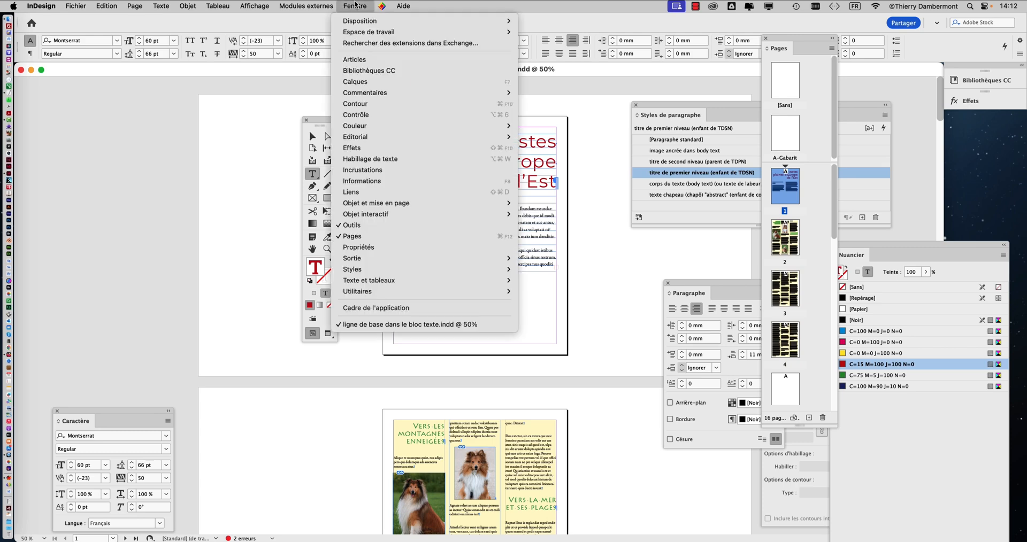
left_click(367, 82)
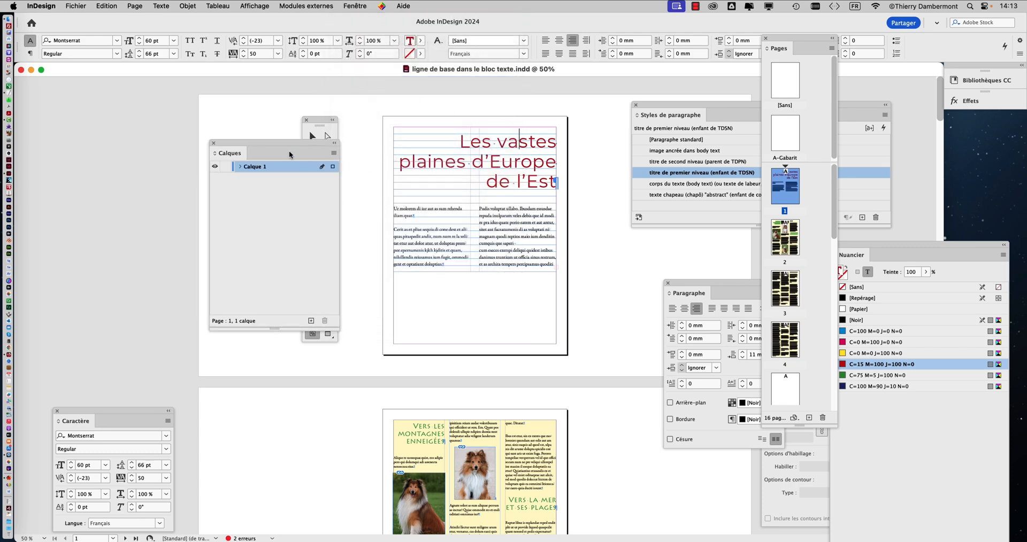
left_click_drag(291, 140, 178, 130)
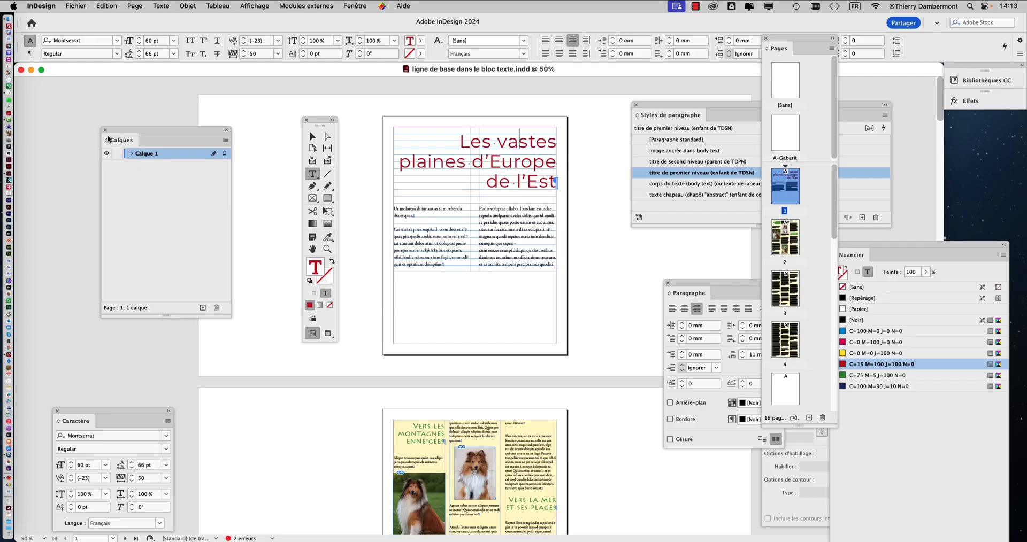
left_click(103, 129)
Step: Rearrange the toolbox, Pages and paragraph styles panels around page 1 and place the text cursor in its main title
left_click_drag(317, 127, 345, 113)
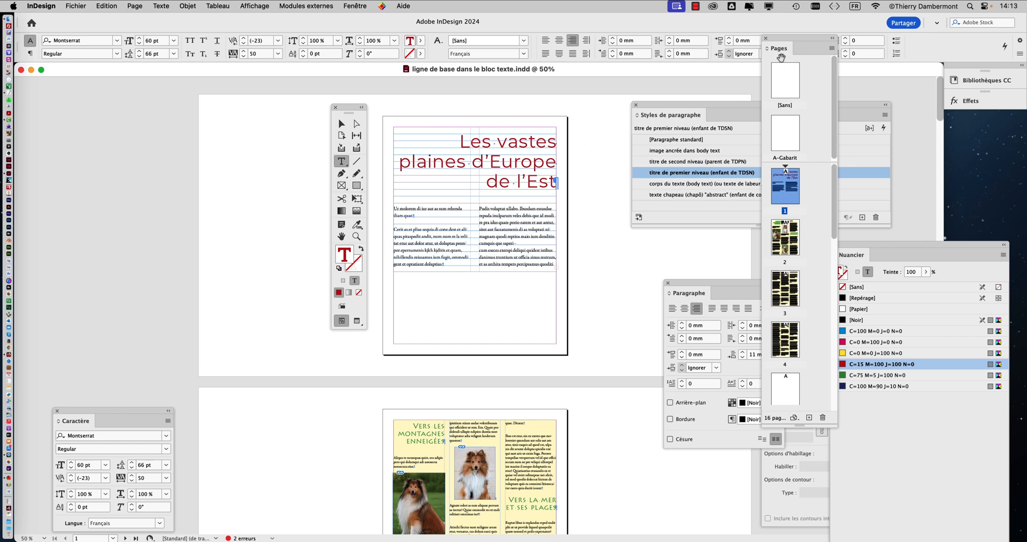
left_click_drag(330, 115, 87, 105)
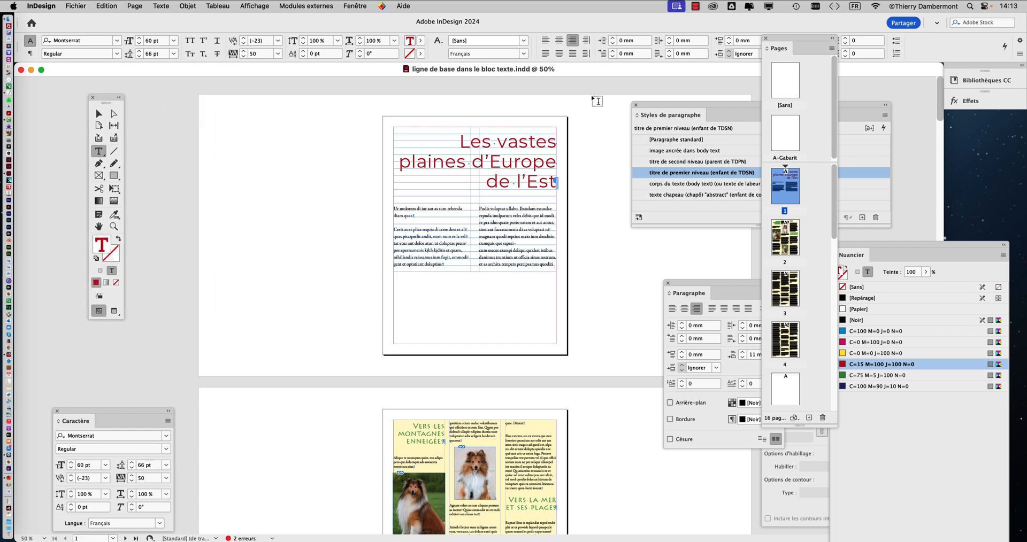
left_click_drag(784, 34, 907, 54)
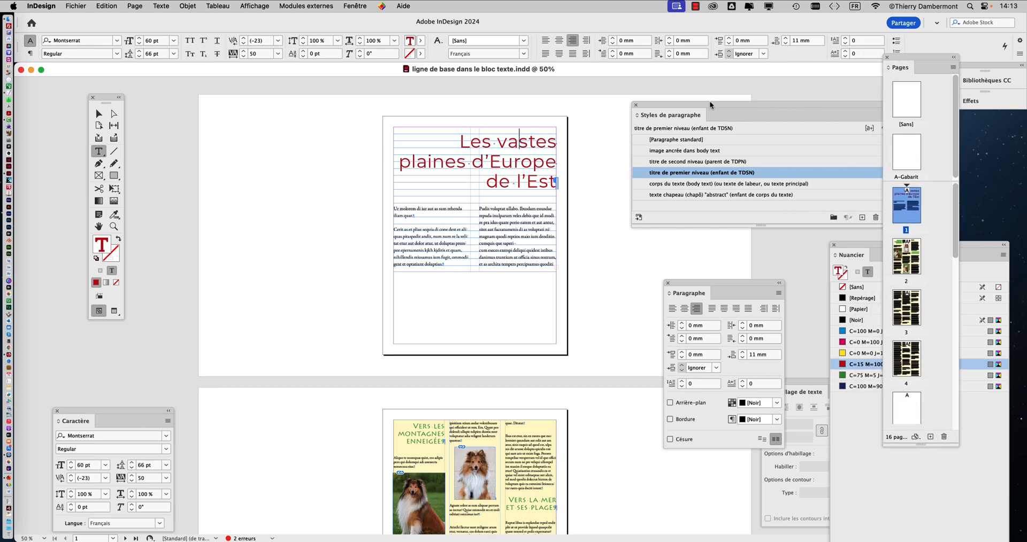
left_click_drag(708, 101, 658, 81)
left_click(518, 141)
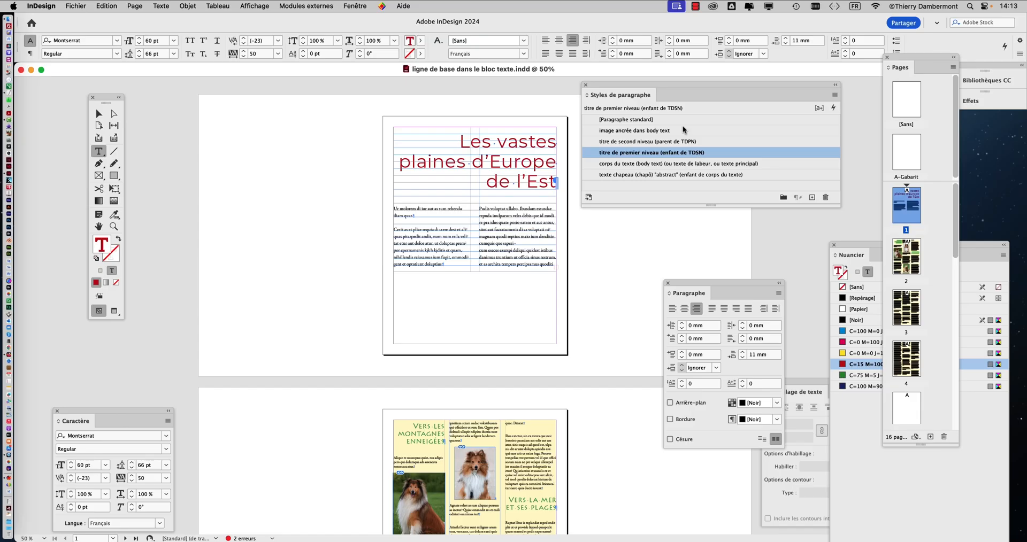
left_click_drag(623, 85, 664, 79)
Step: Place the text cursor in the green heading "Vers les montagnes enneigées" on page 2 to check its paragraph style
scroll(451, 258, "down", 5)
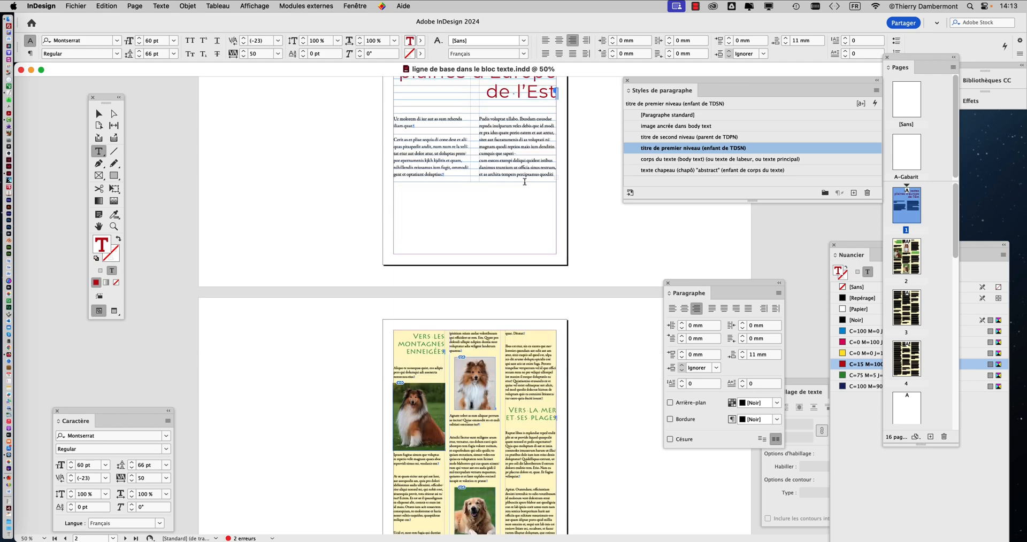
scroll(438, 284, "up", 3)
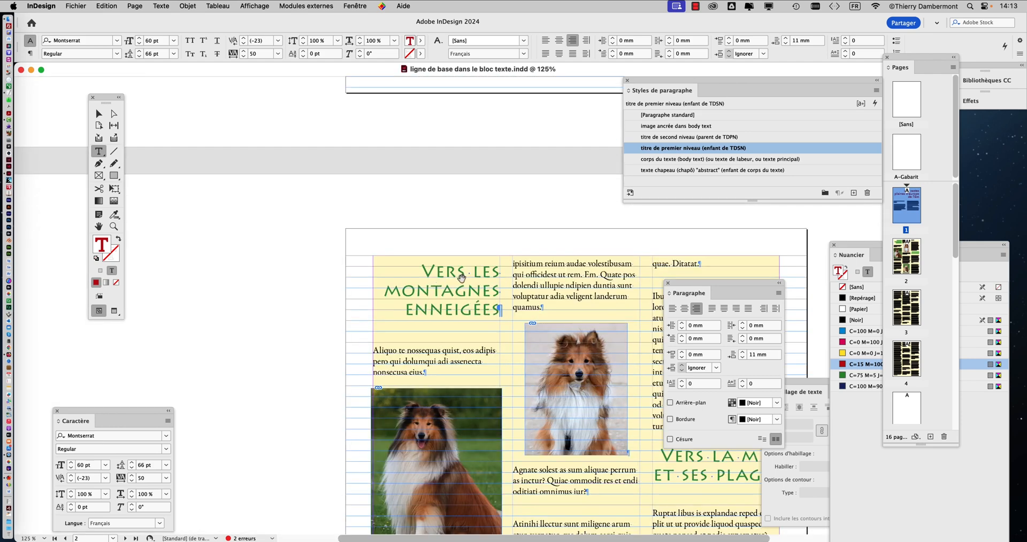
scroll(465, 275, "down", 3)
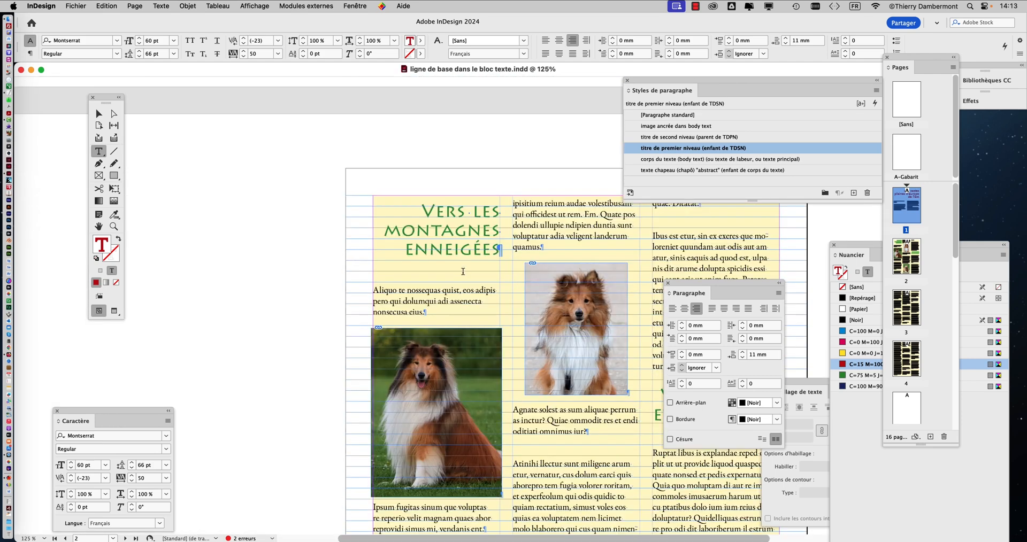
left_click(456, 230)
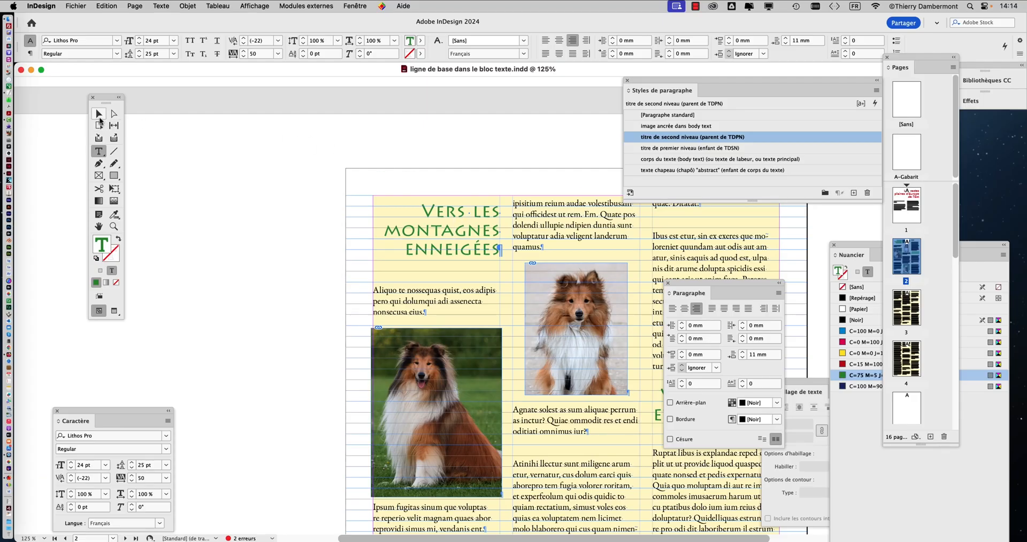
Step: Deselect the page 2 text frame with the Selection tool and move the paragraph styles panel clear of the text
left_click(99, 119)
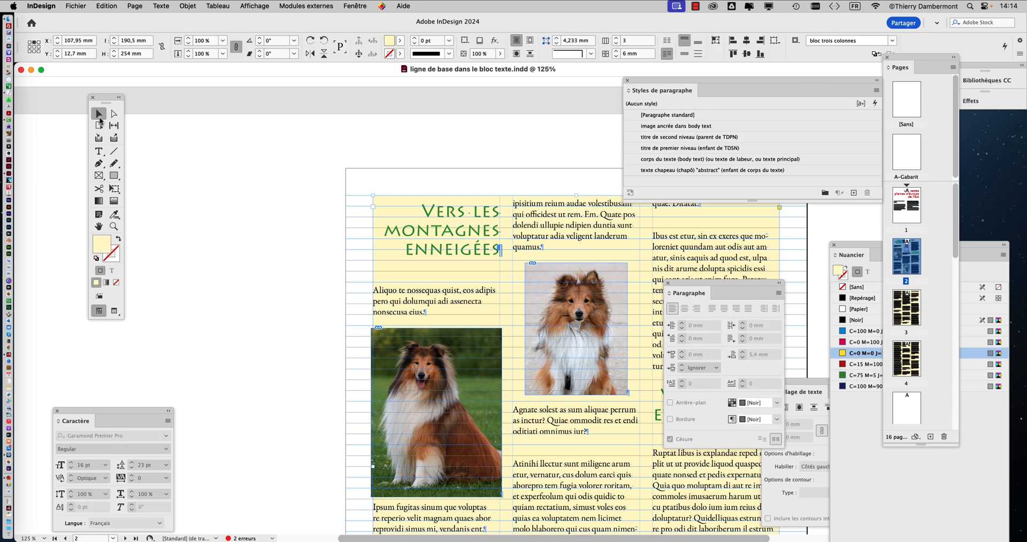
left_click(255, 178)
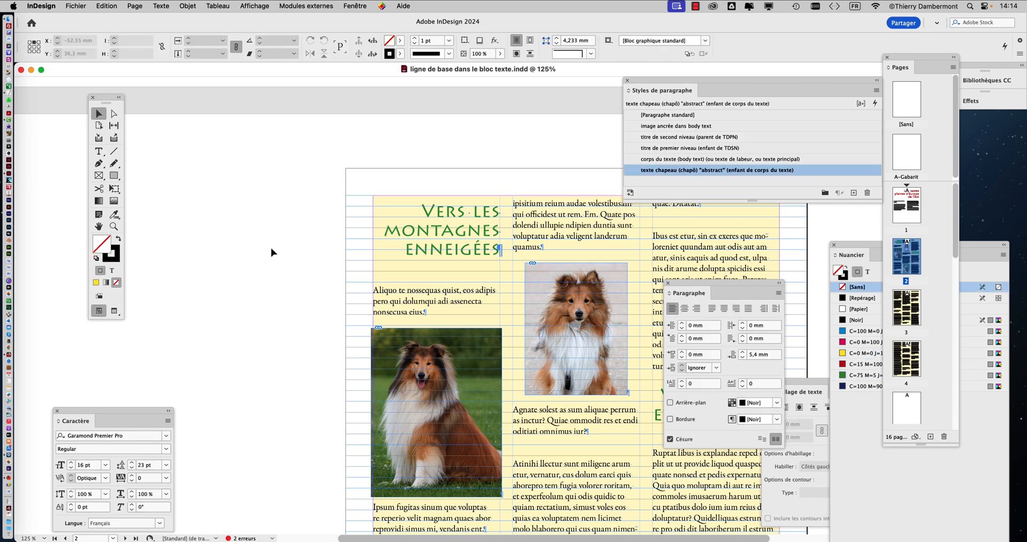
scroll(272, 253, "down", 3)
scroll(272, 253, "right", 5)
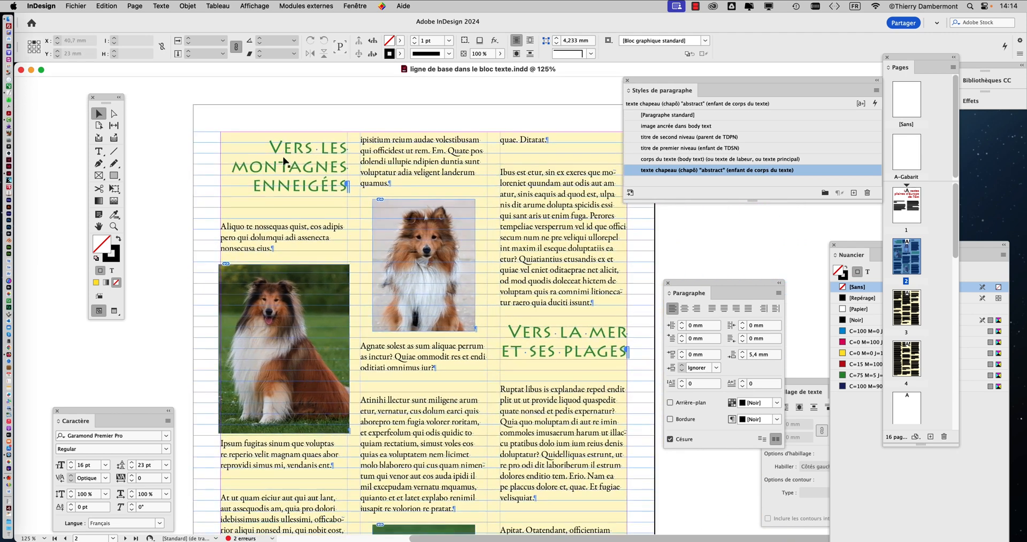
left_click_drag(647, 80, 682, 80)
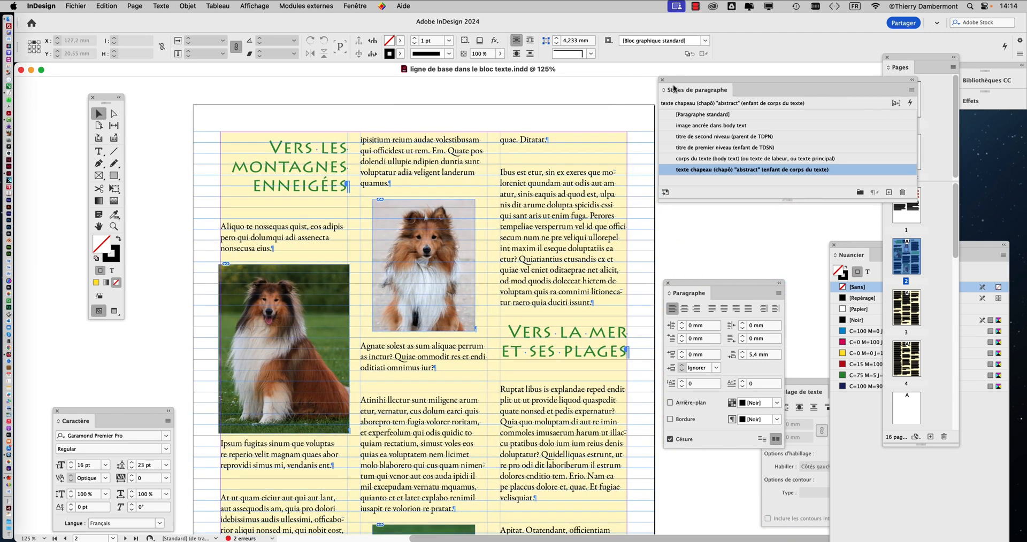
Step: Open the options of the paragraph style "titre de second niveau (parent de TDPN)" and show its character colour settings (Couleur des caractères)
left_click(804, 138)
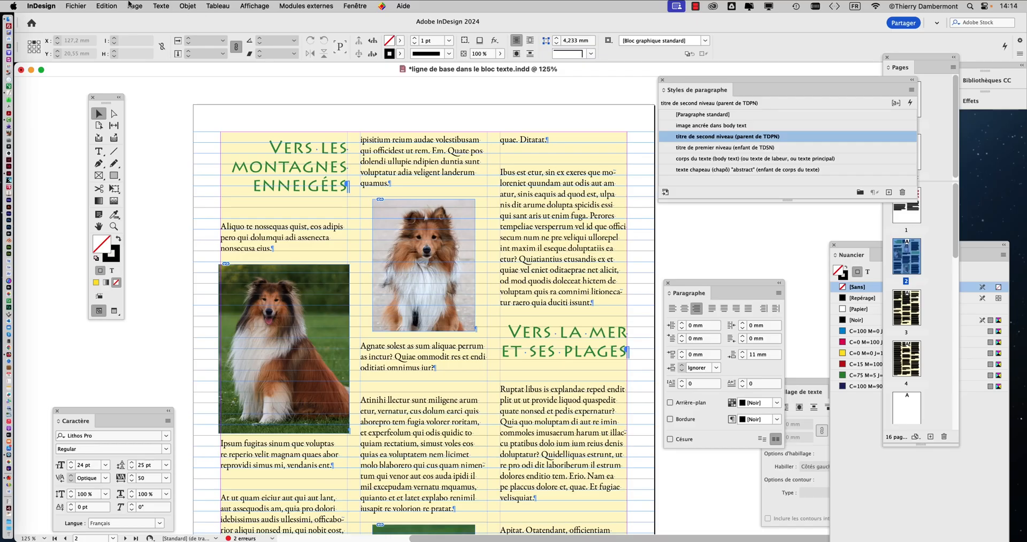
left_click(155, 5)
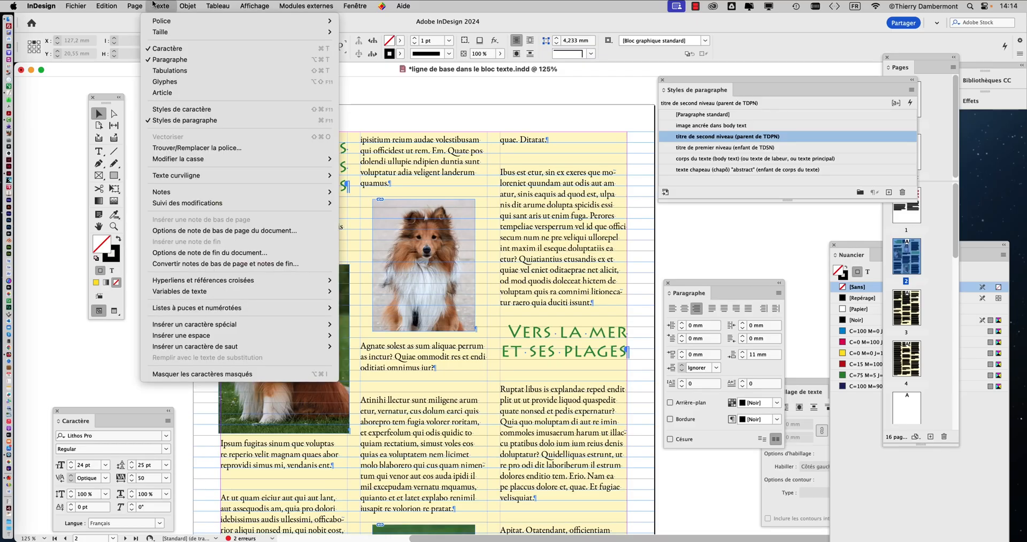
left_click(154, 5)
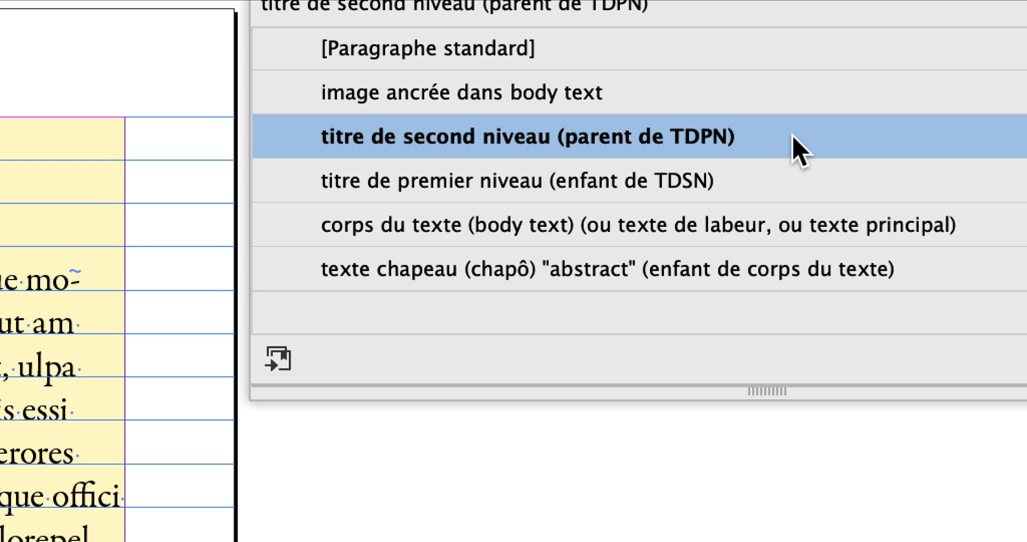
double_click(799, 152)
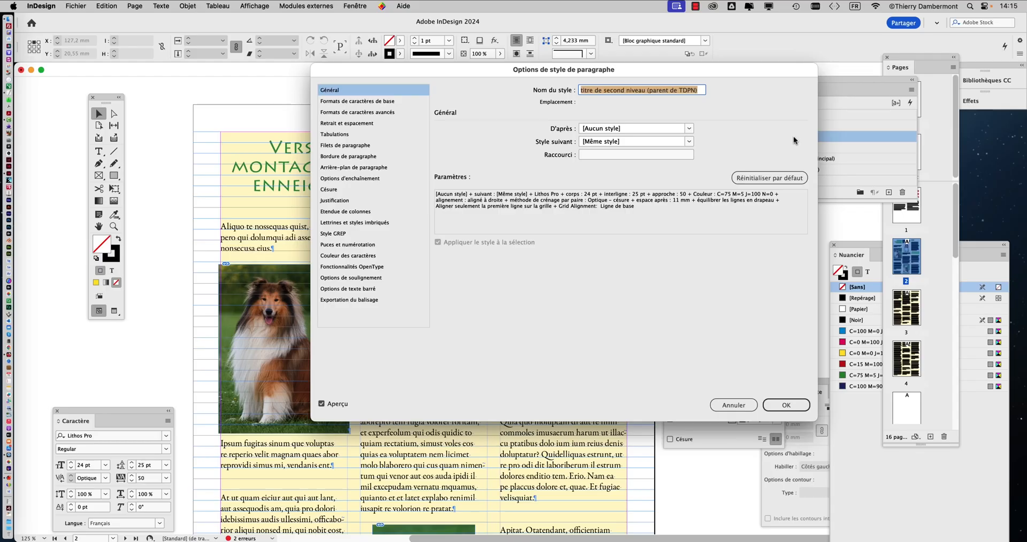
left_click_drag(564, 68, 775, 10)
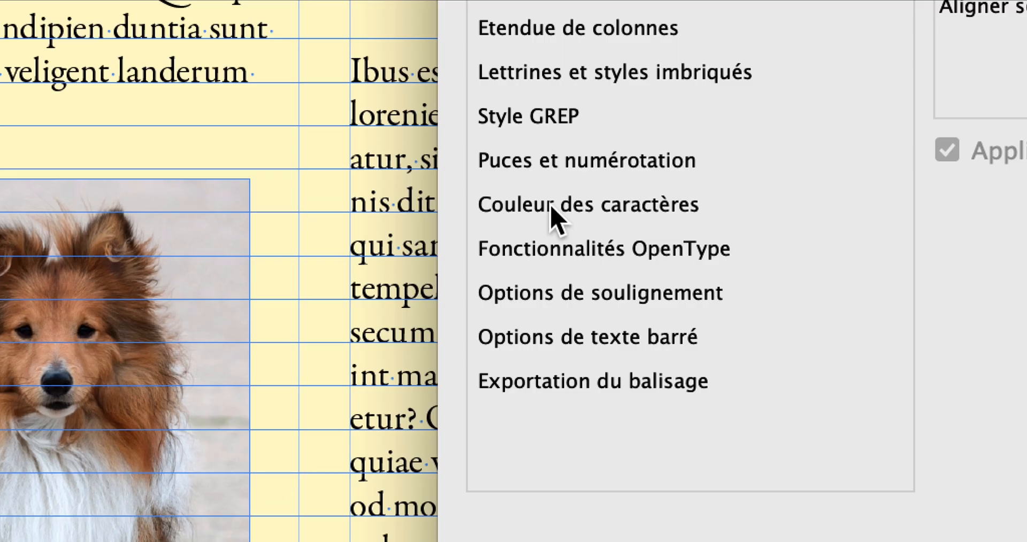
left_click(552, 208)
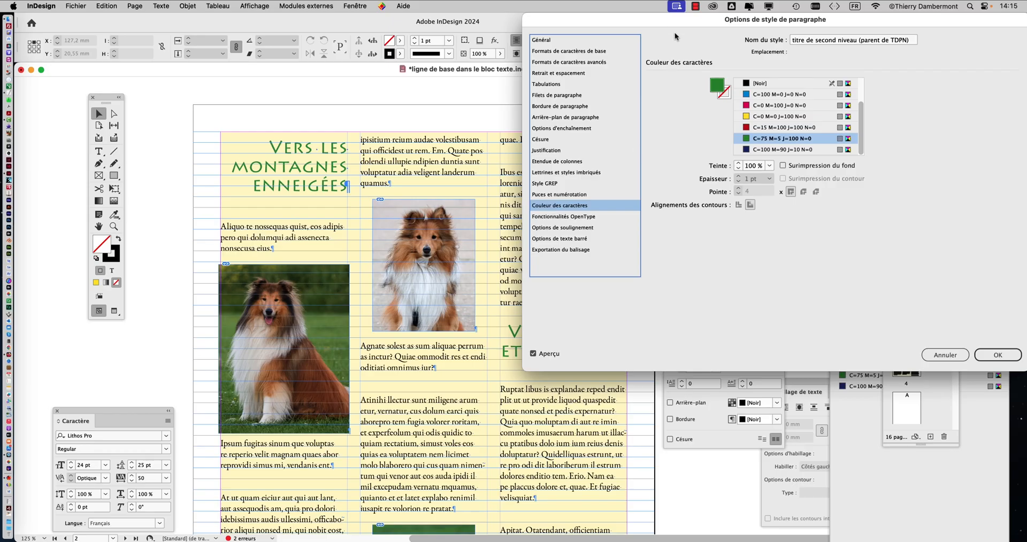
left_click_drag(675, 21, 610, 44)
mouse_move(795, 150)
left_mouse_down()
mouse_move(797, 113)
mouse_move(800, 164)
left_mouse_up()
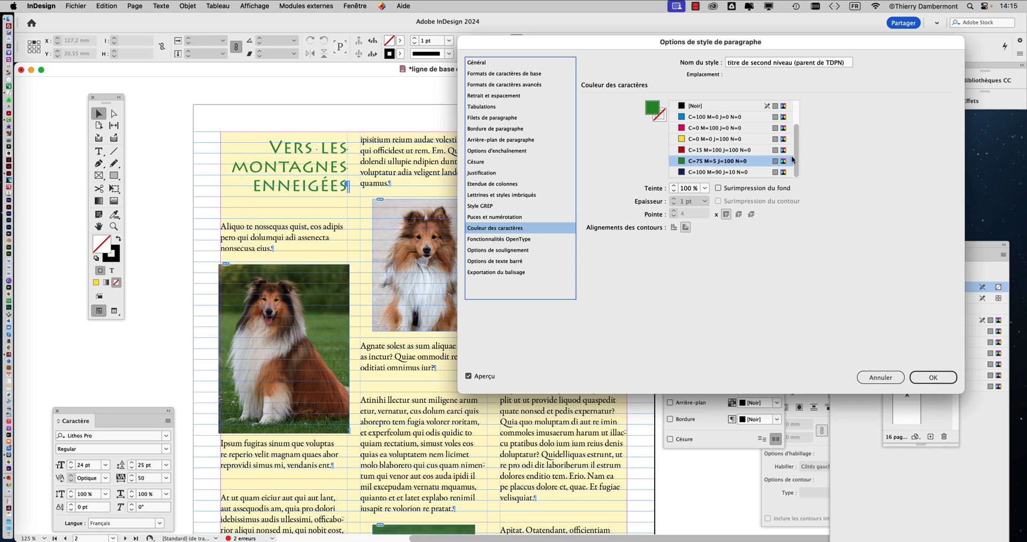
mouse_move(795, 158)
left_mouse_down()
mouse_move(797, 115)
mouse_move(797, 177)
left_mouse_up()
double_click(653, 111)
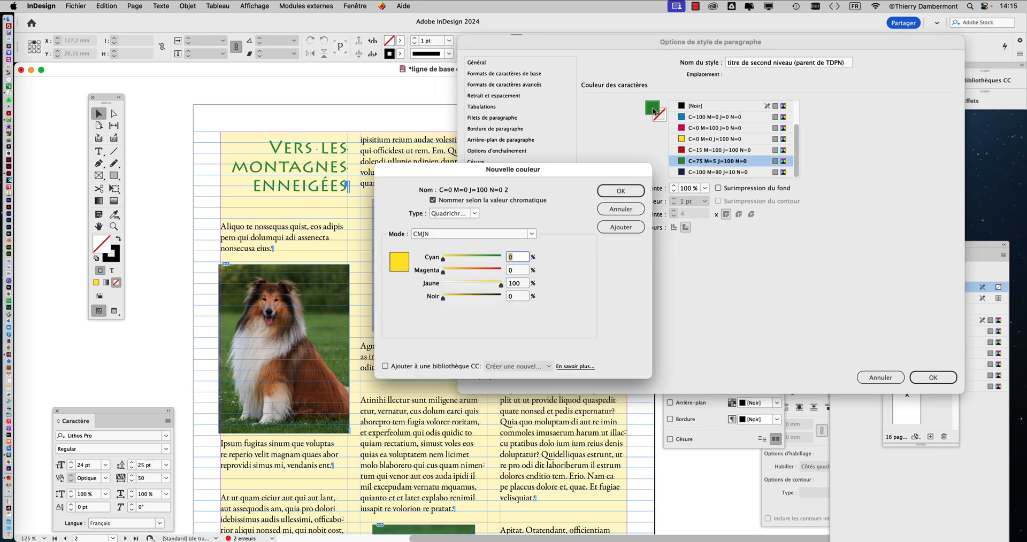
left_click(621, 191)
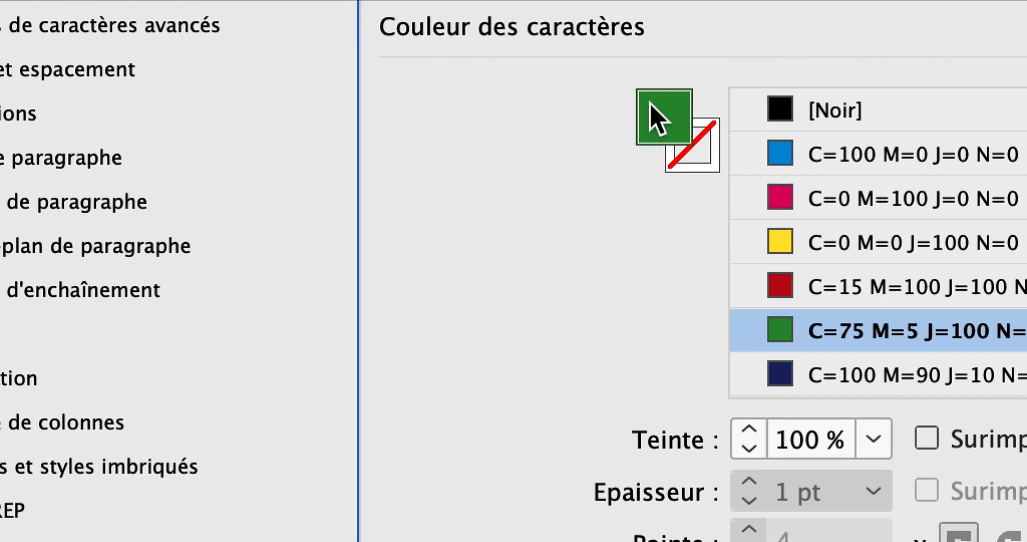
Step: Mix a new CMJN process colour with C=48 M=35 J=55 N=0 from the style's fill colour
double_click(660, 119)
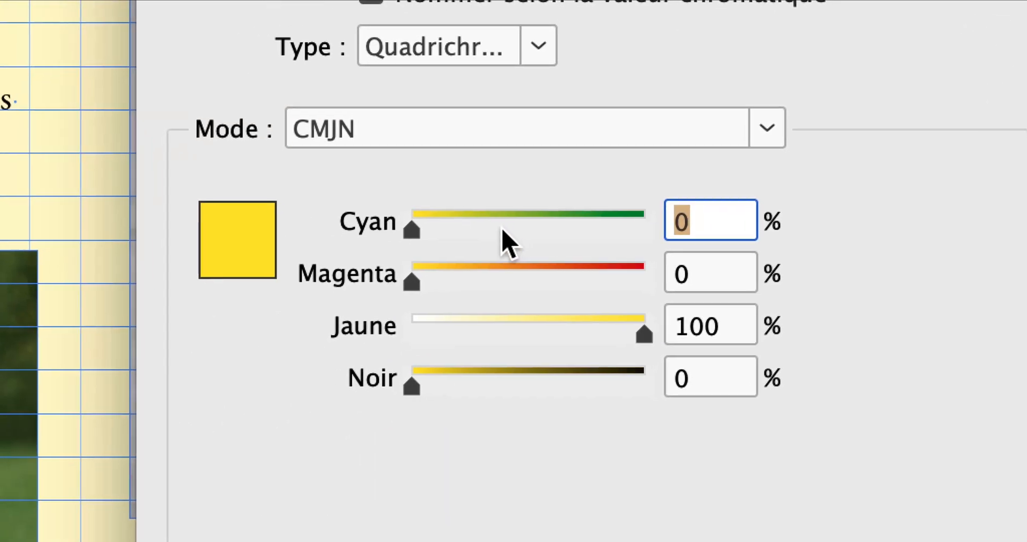
left_click(506, 226)
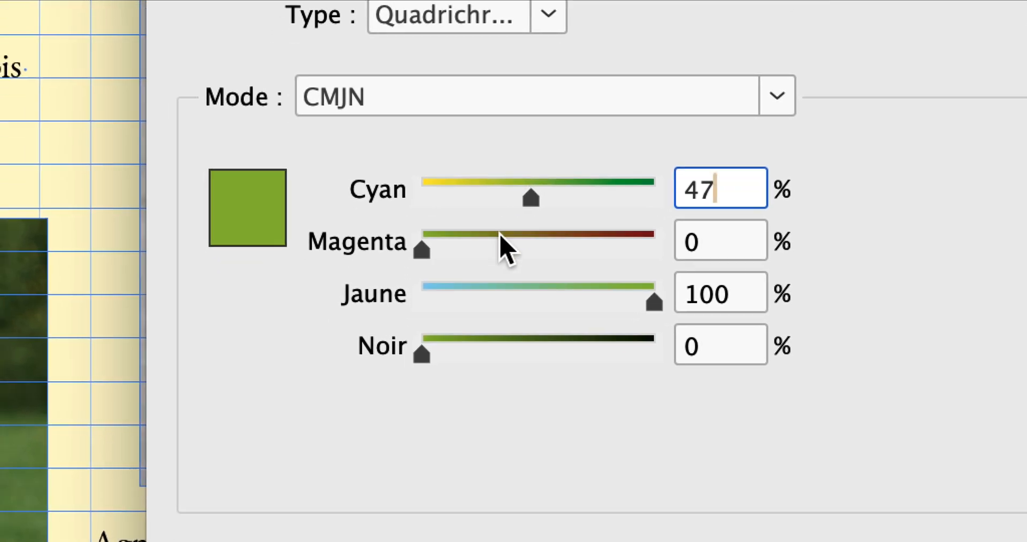
left_click(478, 280)
left_click(511, 257)
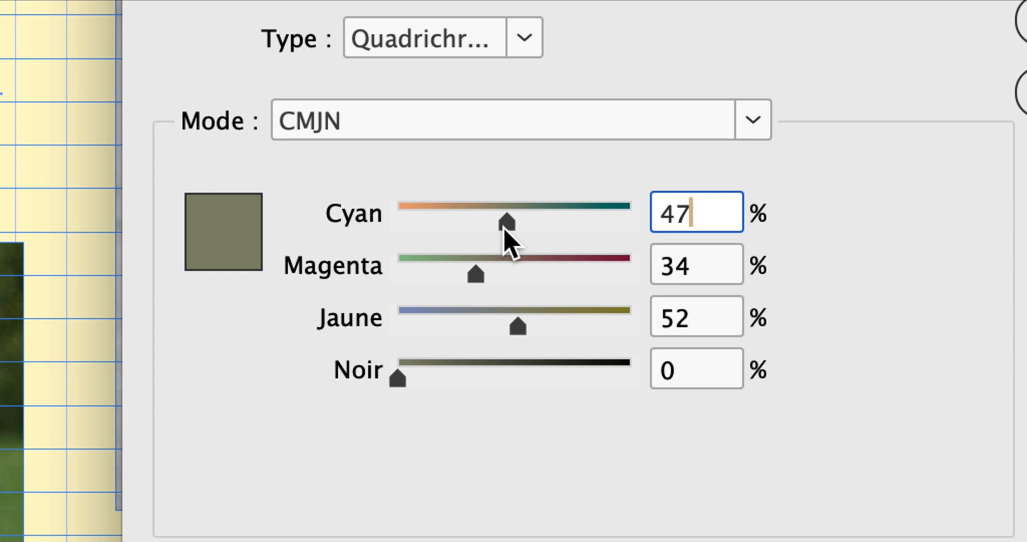
left_click_drag(475, 274, 485, 274)
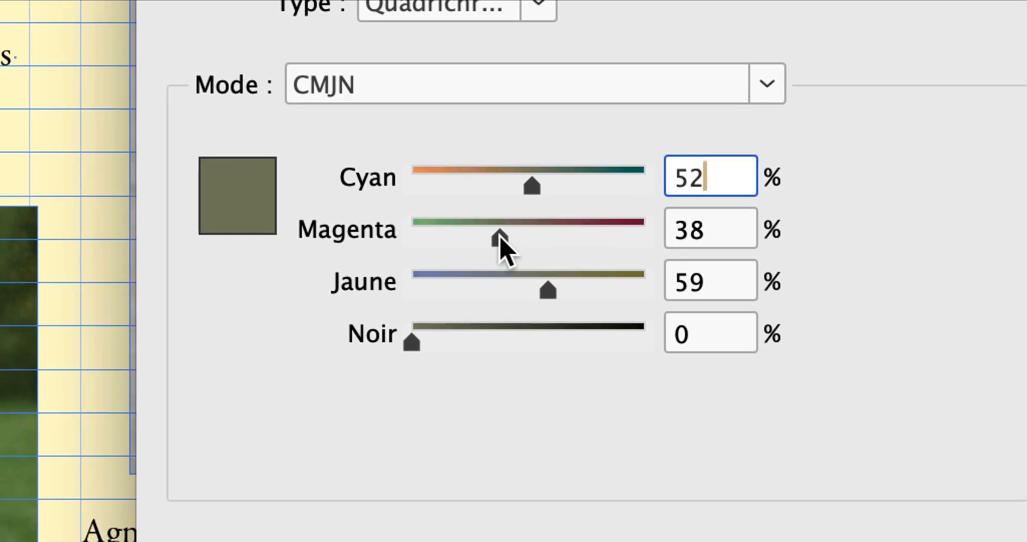
mouse_move(500, 238)
left_mouse_down()
mouse_move(532, 238)
mouse_move(469, 239)
mouse_move(545, 238)
mouse_move(490, 238)
left_mouse_up()
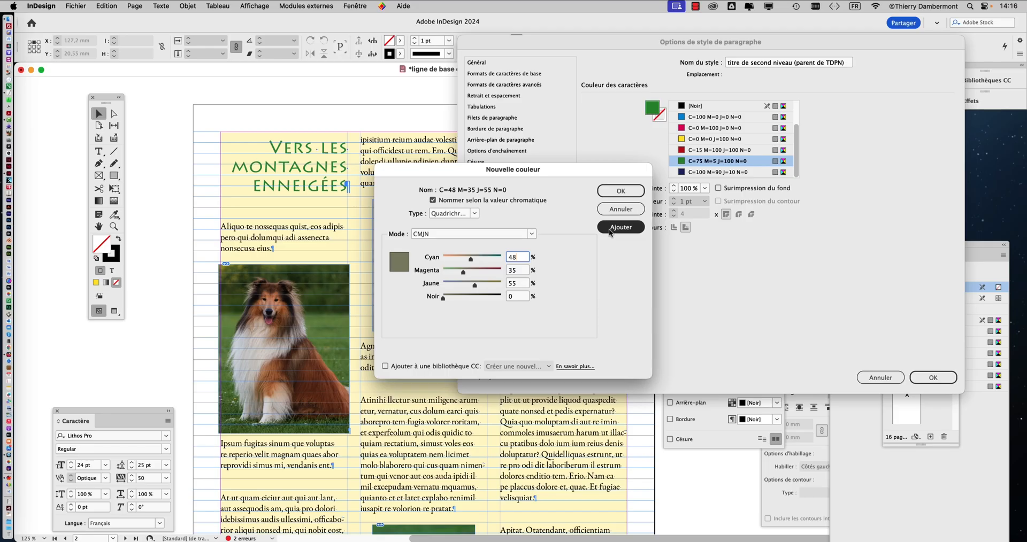
Step: Add the C=48 M=35 J=55 N=0 colour to the swatches and apply it as the second-level heading style's character colour
left_click(610, 230)
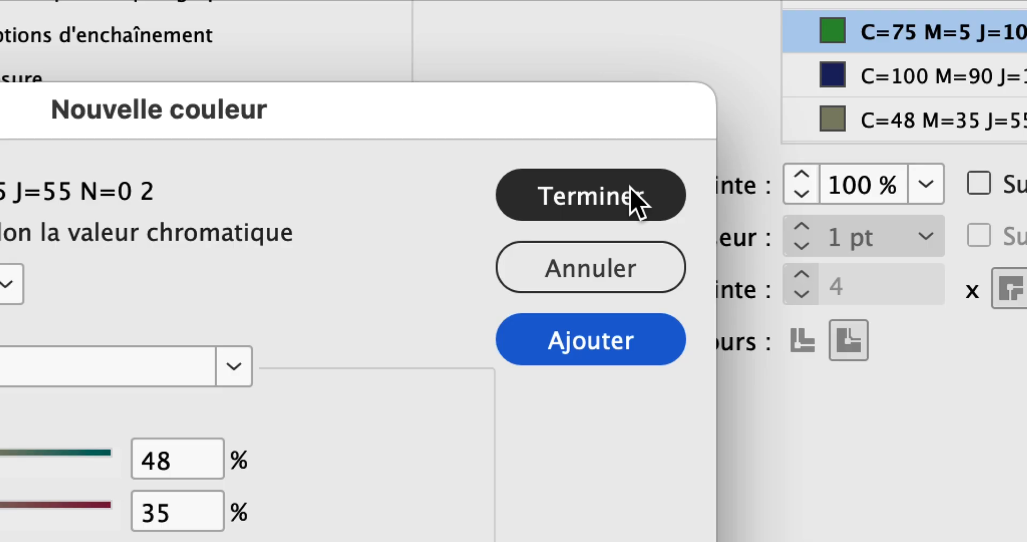
left_click(637, 201)
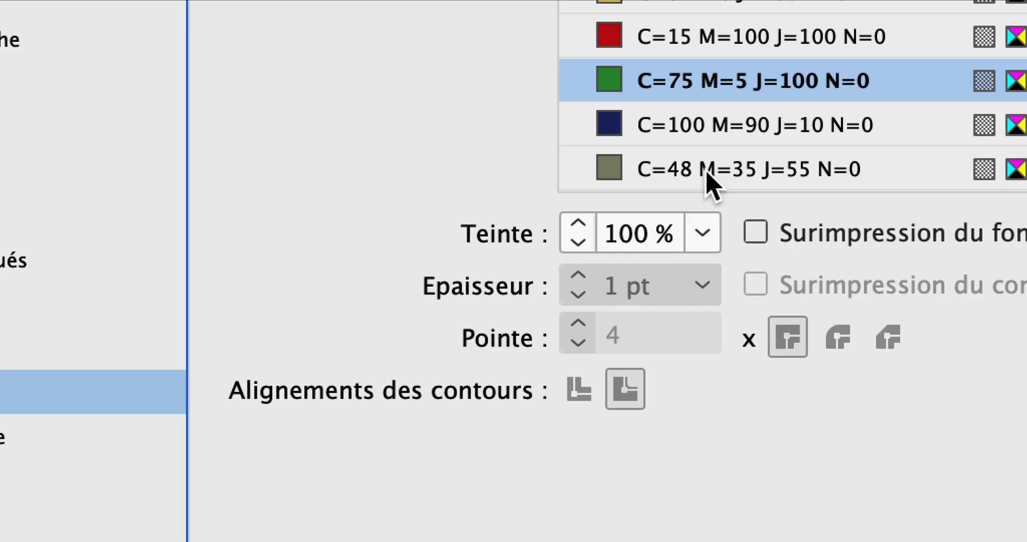
left_click(712, 171)
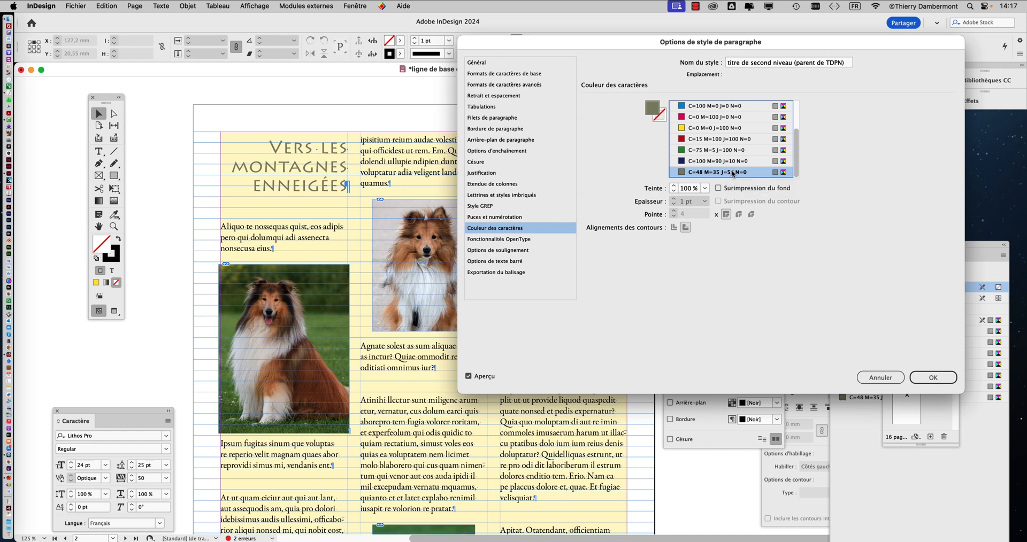
left_click(932, 380)
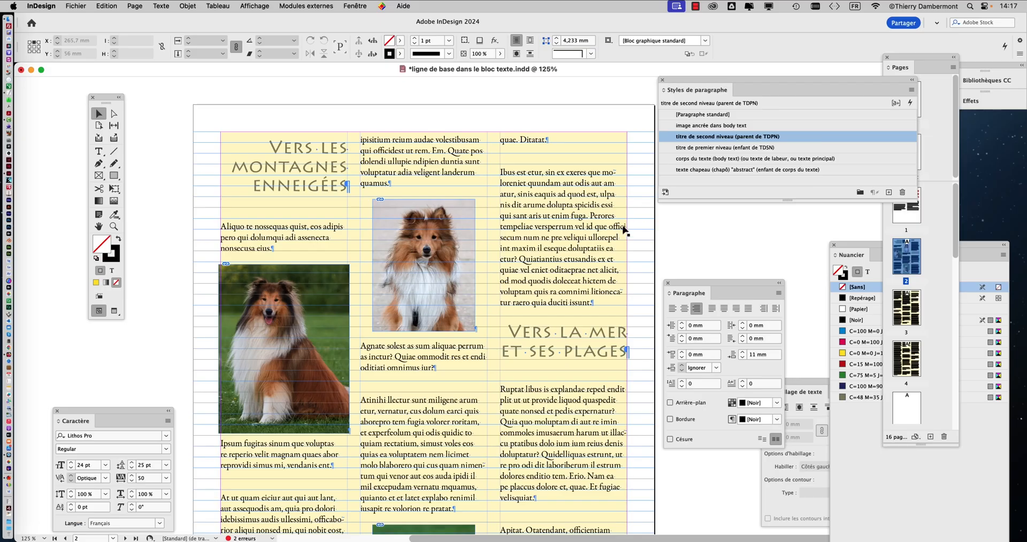
Step: Open the options of the style "titre de premier niveau (enfant de TDSN)" and check which parent style it is based on
scroll(617, 254, "up", 1)
scroll(617, 254, "up", 15)
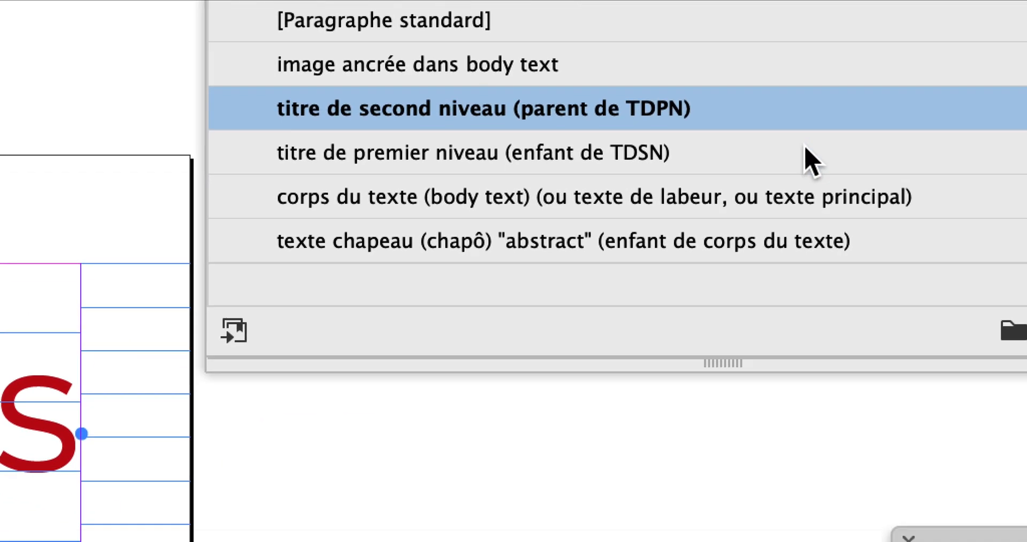
left_click(804, 160)
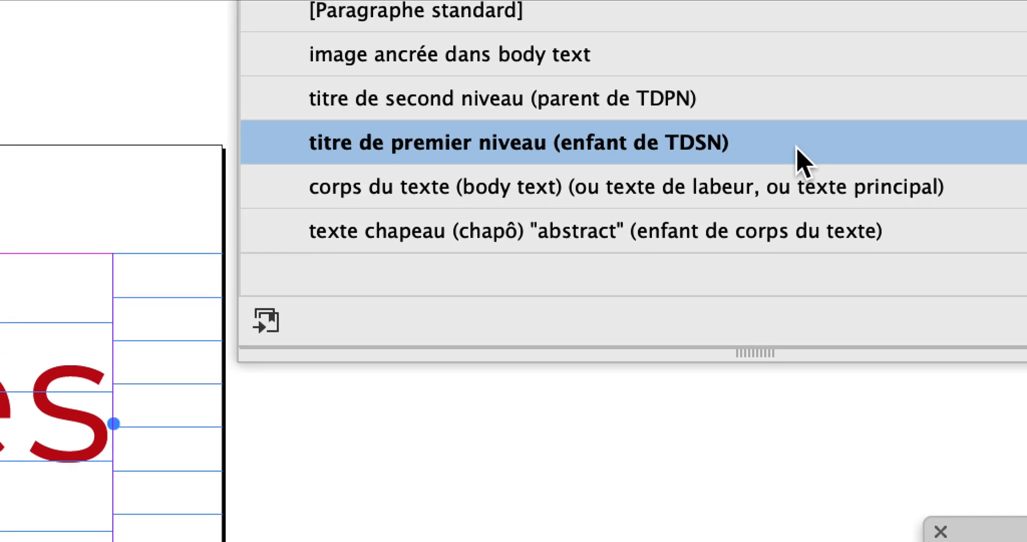
double_click(1006, 221)
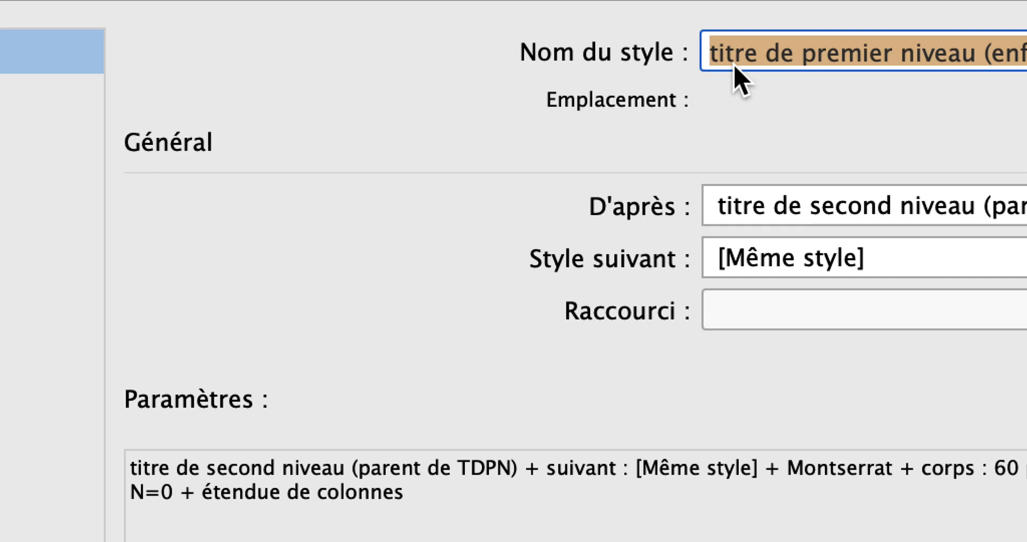
left_click(982, 57)
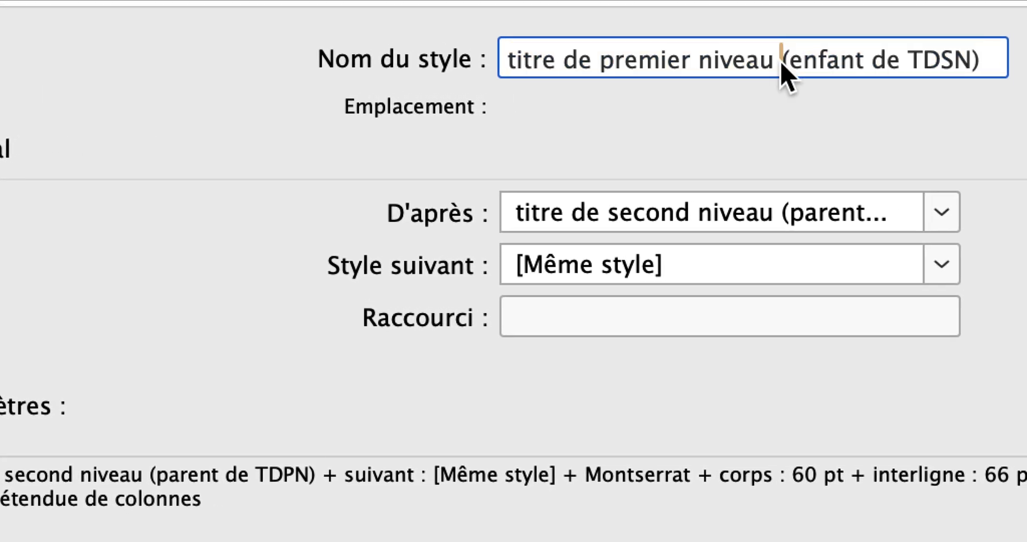
left_click_drag(781, 64, 808, 72)
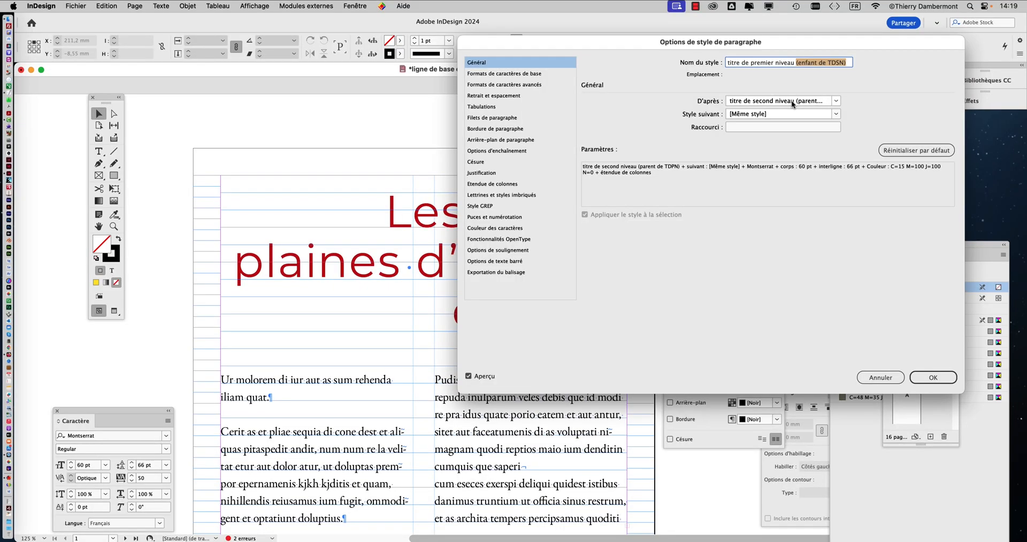
left_click(941, 379)
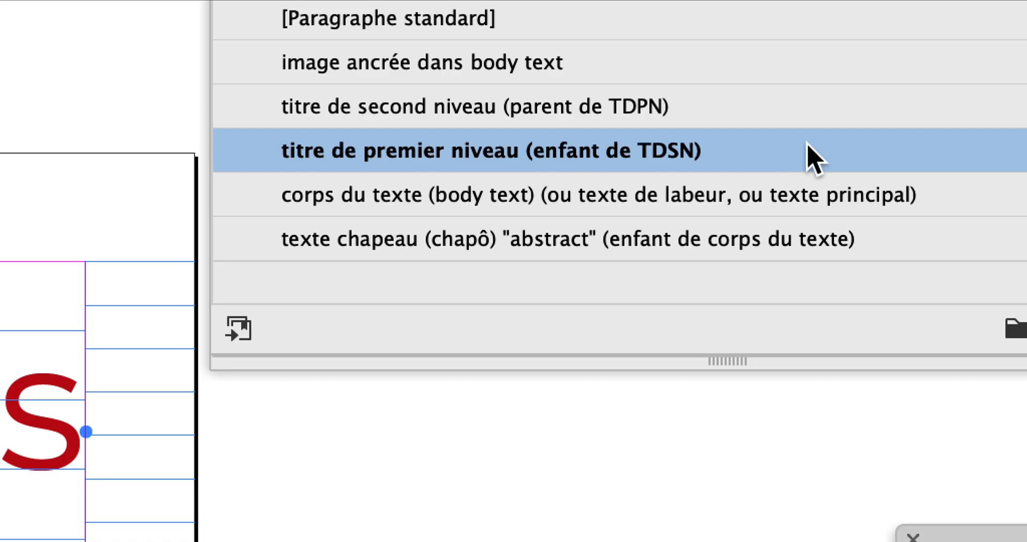
Step: Reopen the first-level heading style's options clear of the page 1 title and show its character colour settings (Couleur des caractères)
double_click(810, 155)
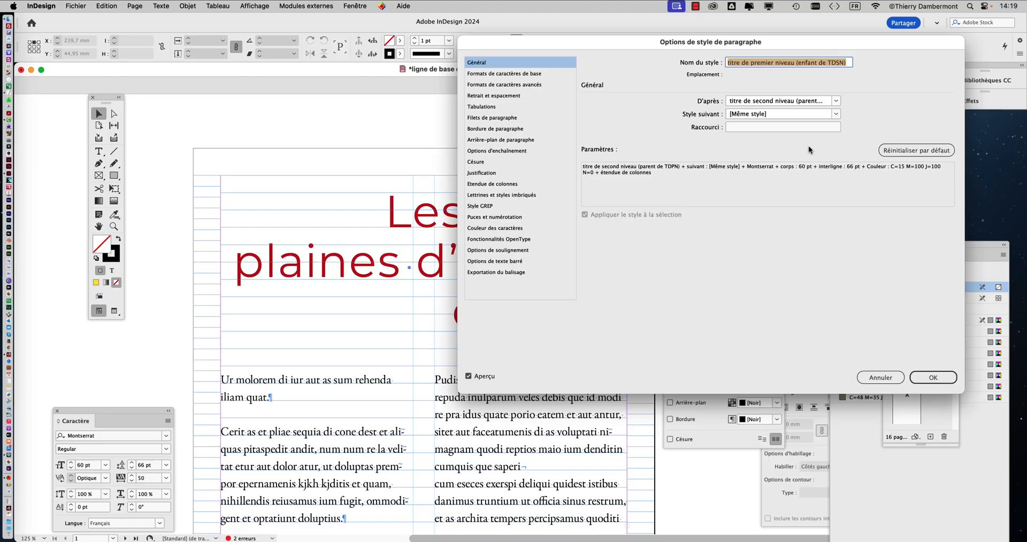
left_click_drag(591, 42, 768, 30)
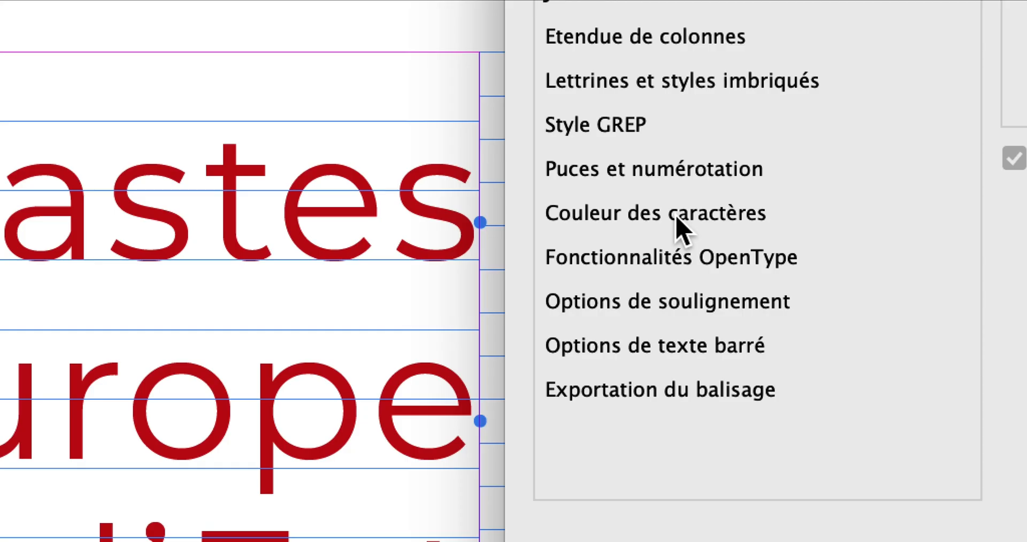
left_click(676, 218)
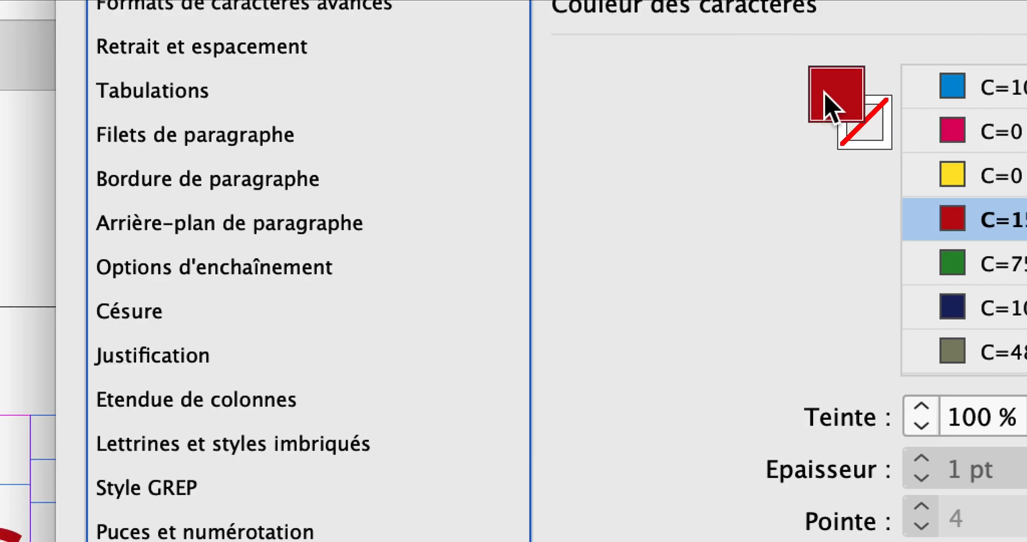
Step: Mix a new CMJN process colour with C=50 M=46 J=18 N=0, keeping the colour dialog clear of the title
double_click(824, 92)
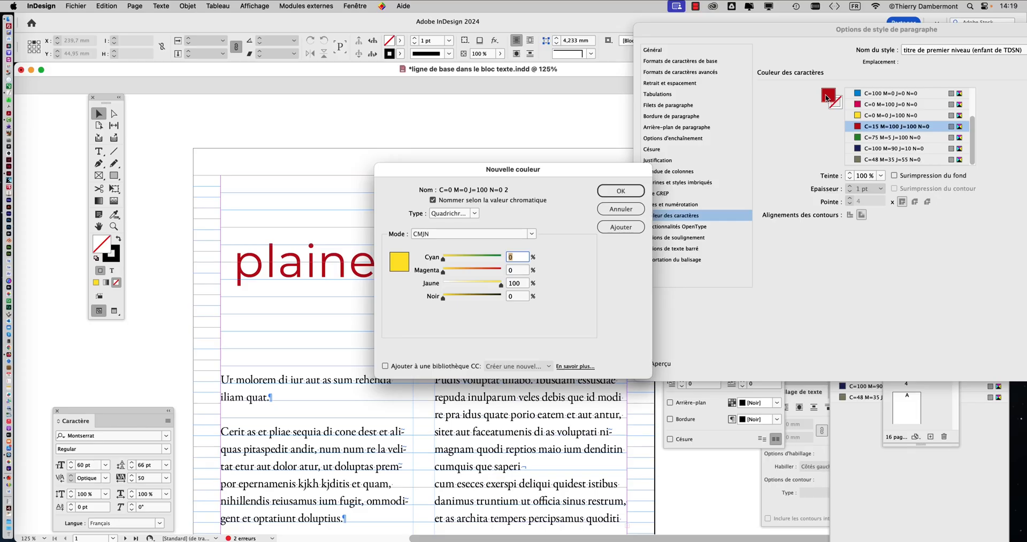
left_click_drag(566, 172, 784, 190)
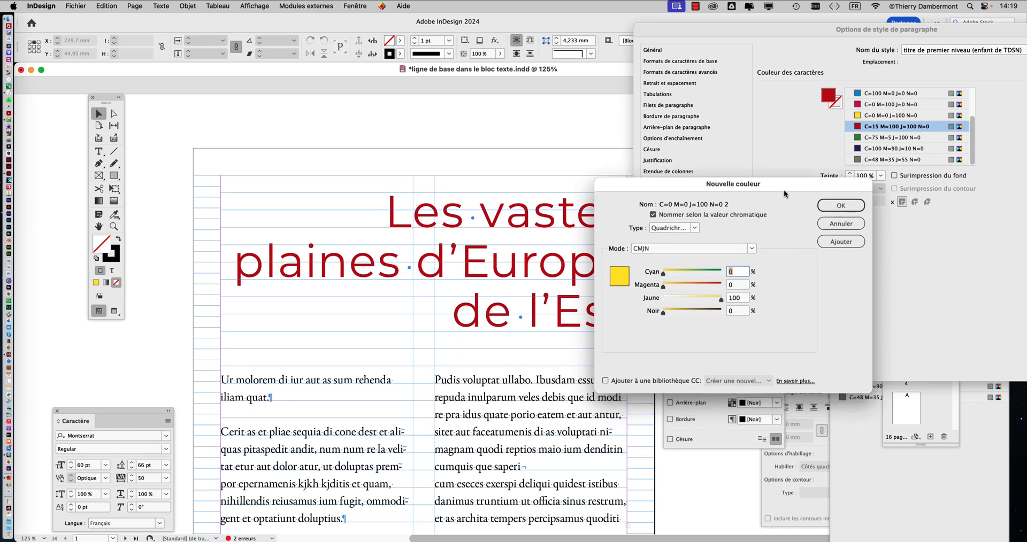
left_click(692, 273)
left_click(690, 285)
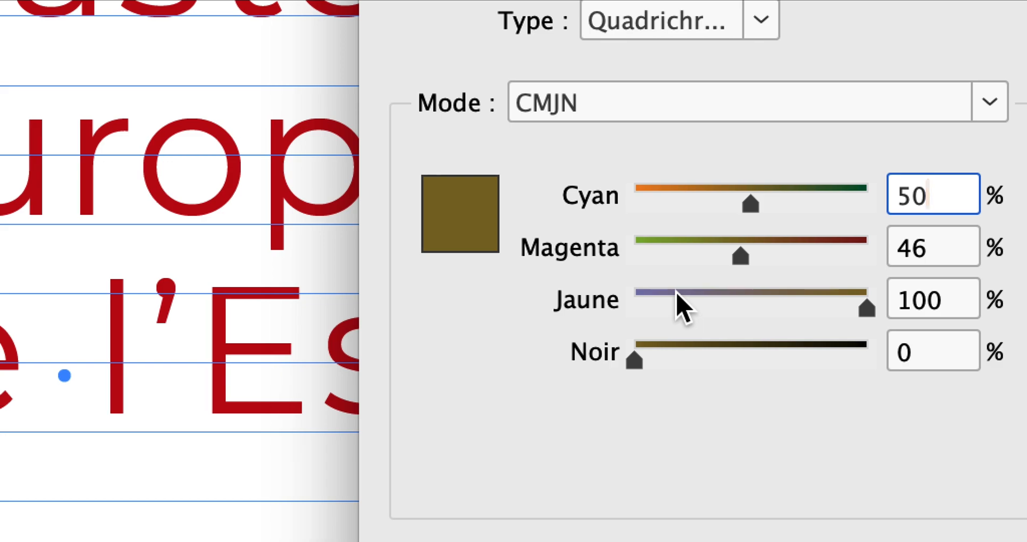
left_click(673, 298)
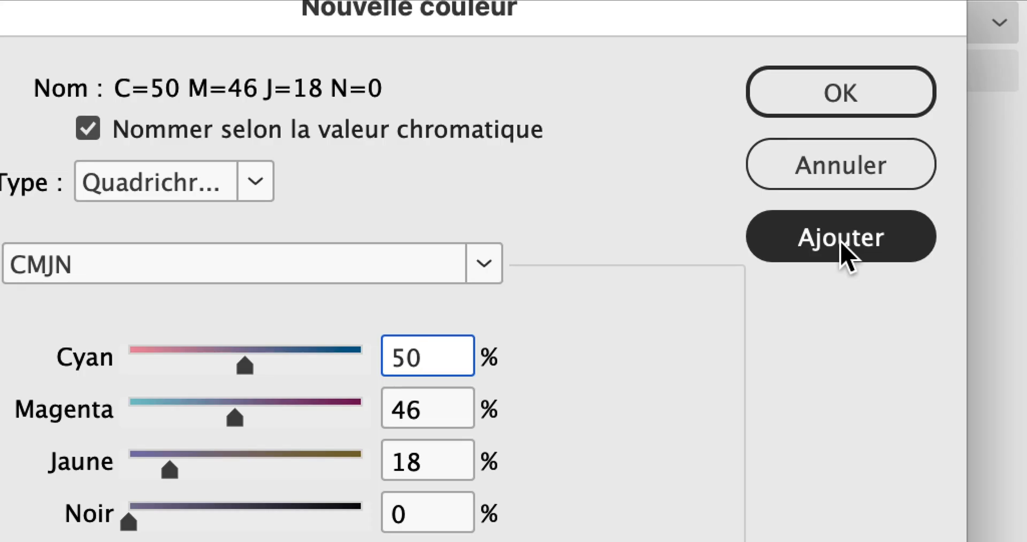
Step: Add the C=50 M=46 J=18 N=0 colour to the swatches and apply it as the first-level heading style's character colour
left_click(848, 257)
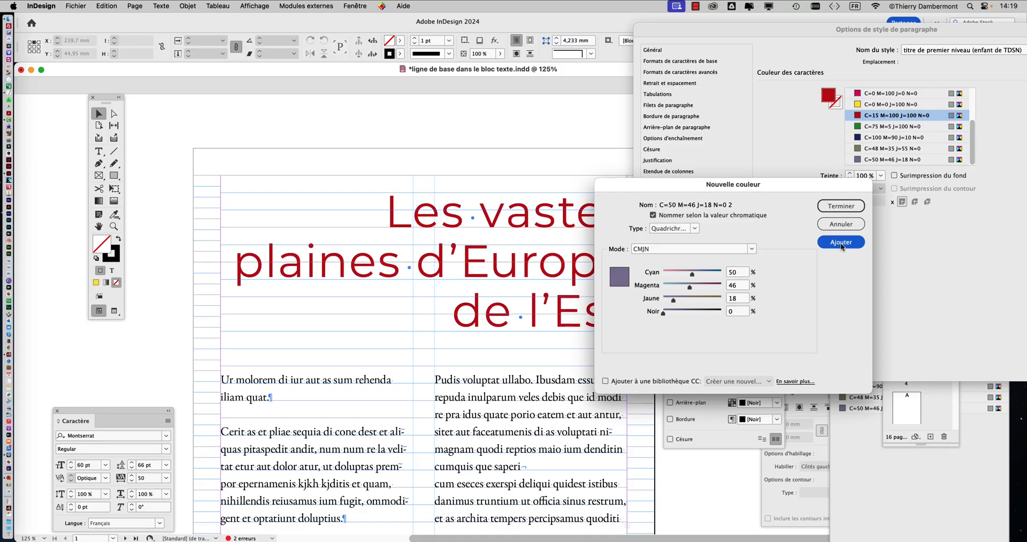
left_click(838, 206)
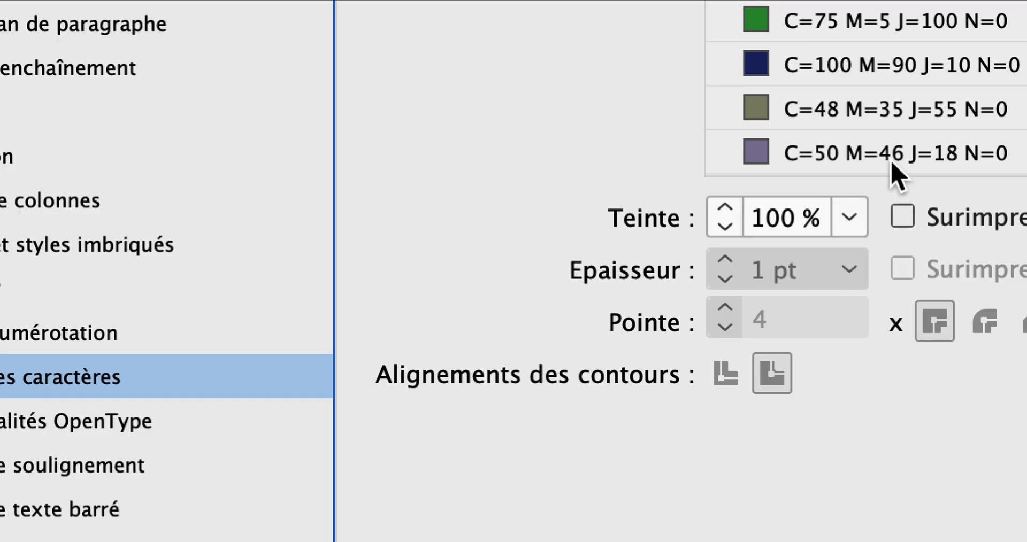
left_click(891, 161)
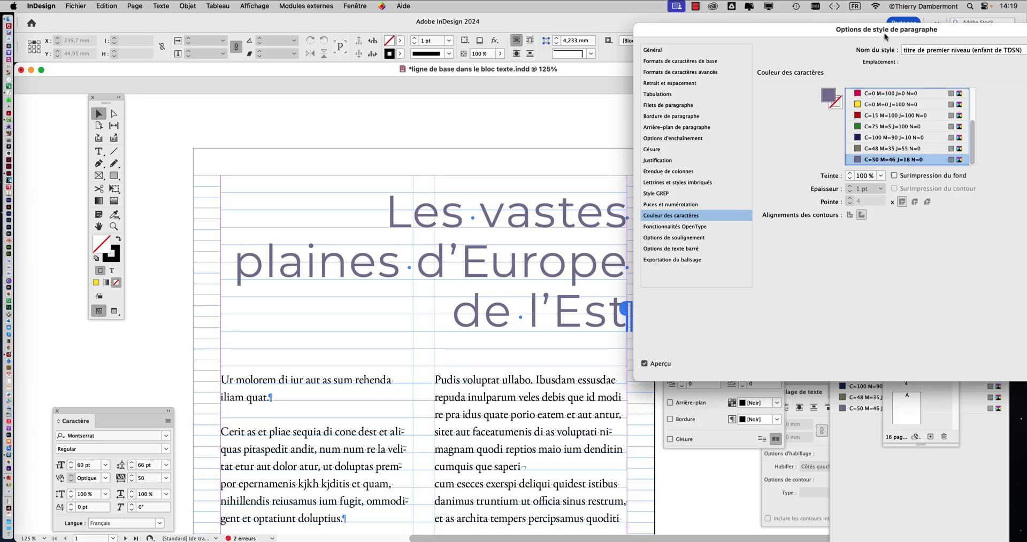
left_click_drag(886, 36, 717, 36)
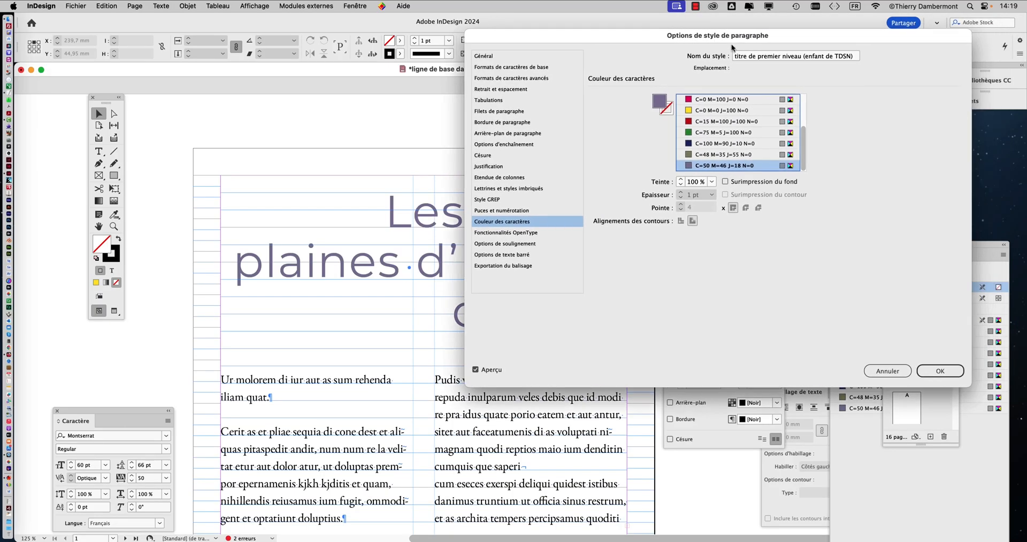
left_click(940, 371)
Step: Compare the heading colours on page 2 with the main title colour on page 1, close up and at reduced zoom
scroll(476, 305, "down", 12)
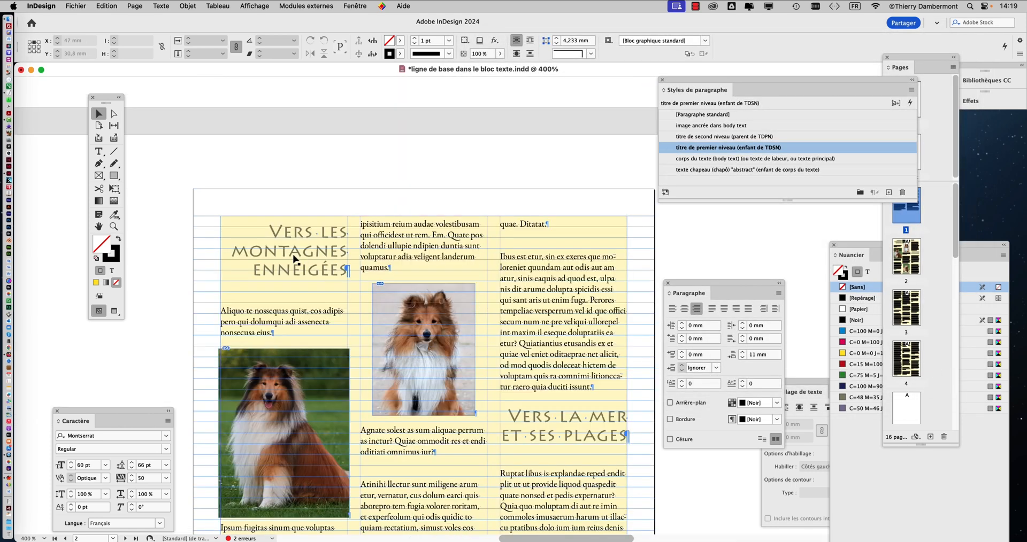
left_click(294, 253)
key("super+equal")
left_click(295, 218)
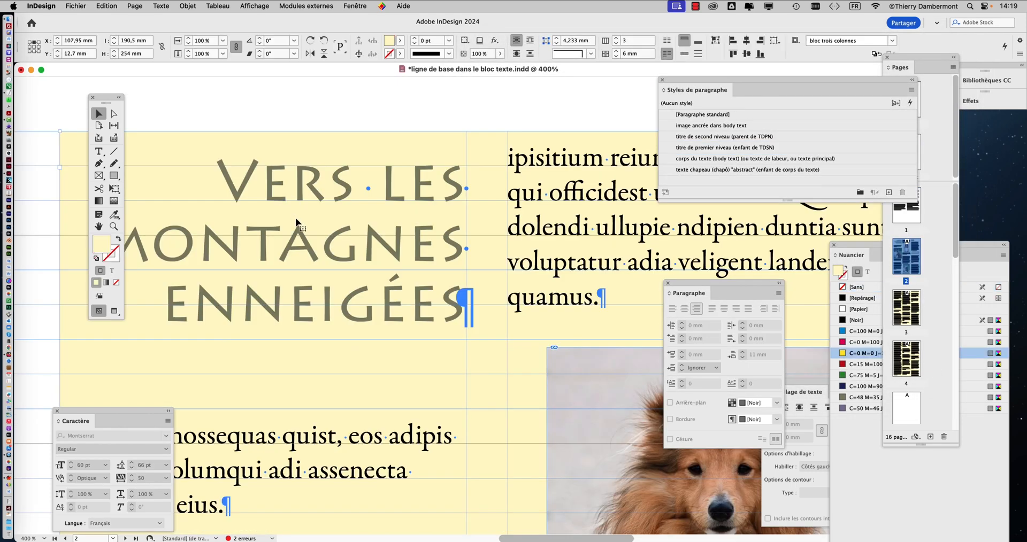
key("super+minus")
key("super+minus")
key("super+minus")
key("super+minus")
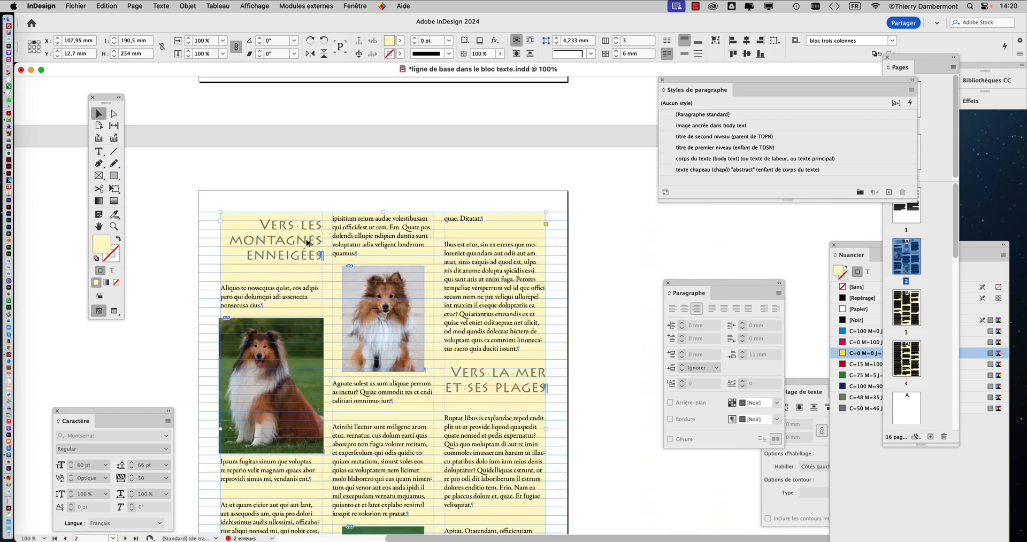
scroll(329, 255, "up", 10)
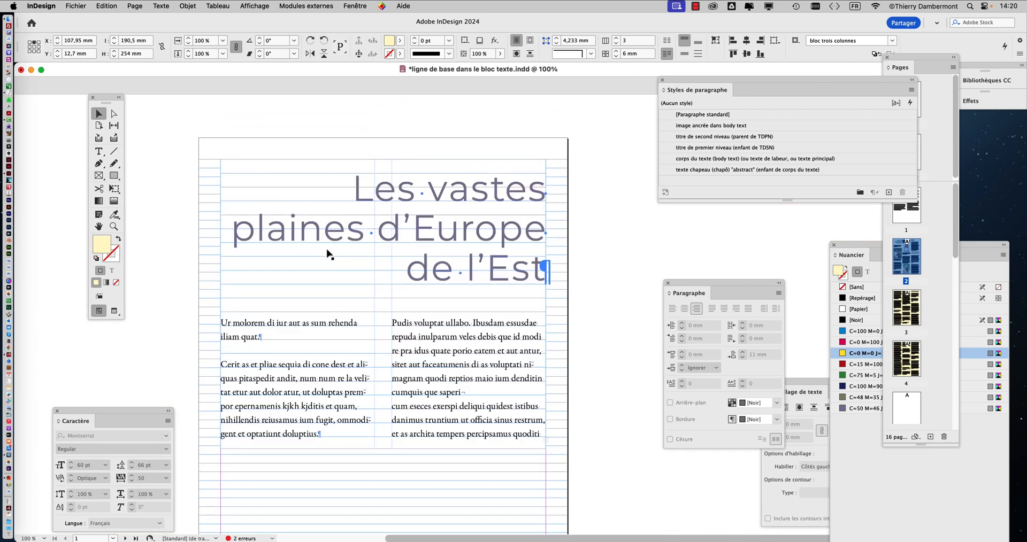
scroll(402, 253, "down", 6)
scroll(402, 256, "down", 2)
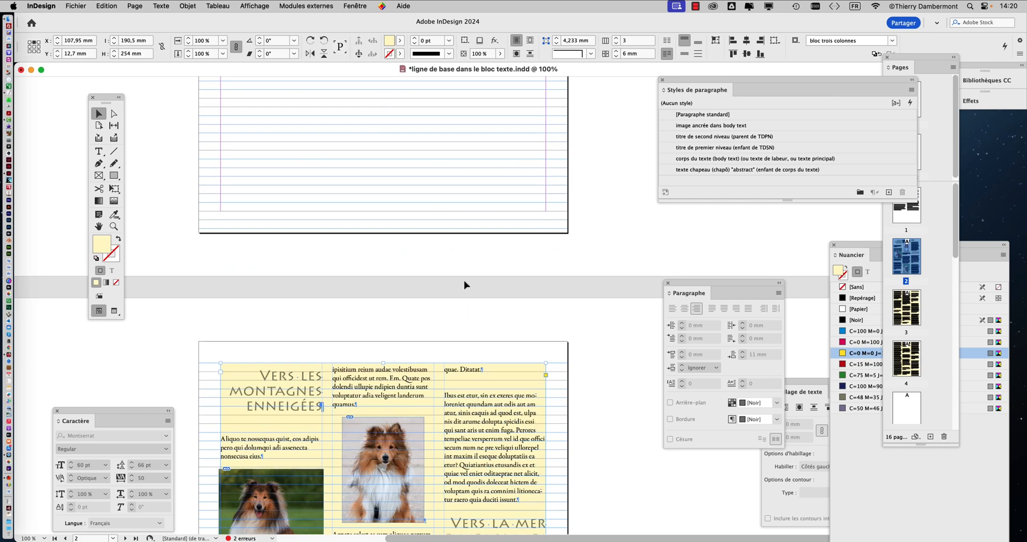
scroll(470, 281, "up", 2)
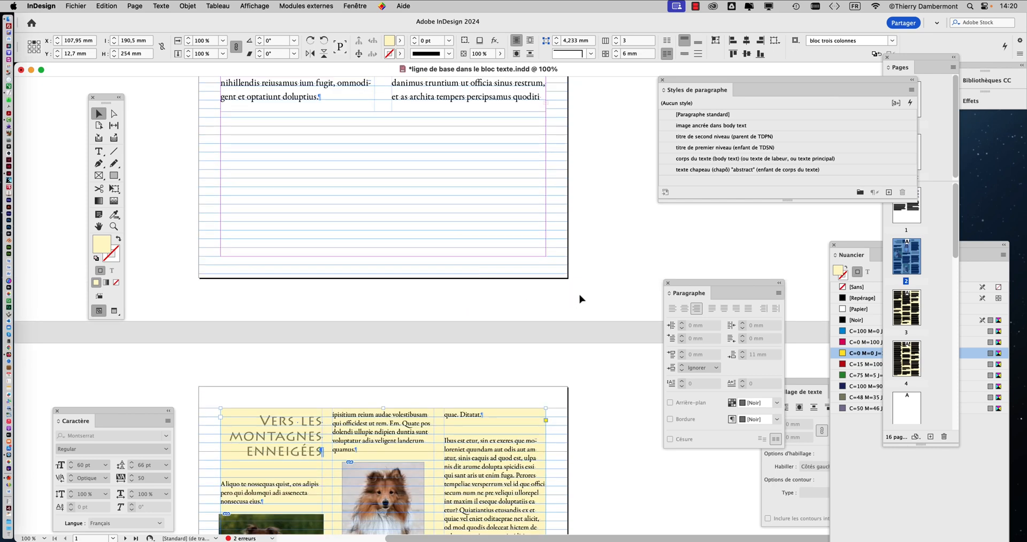
key("super+minus")
scroll(579, 296, "up", 7)
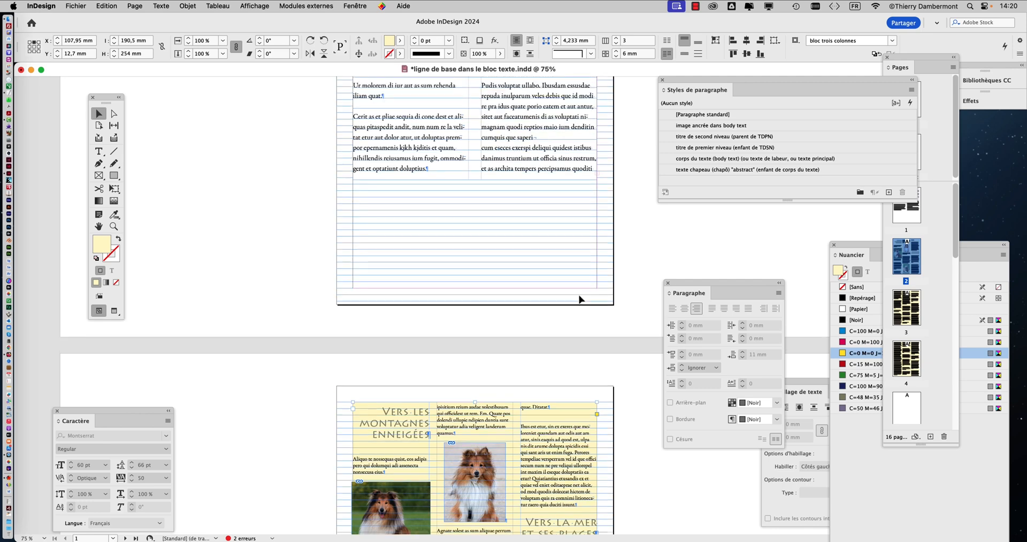
scroll(562, 199, "down", 5)
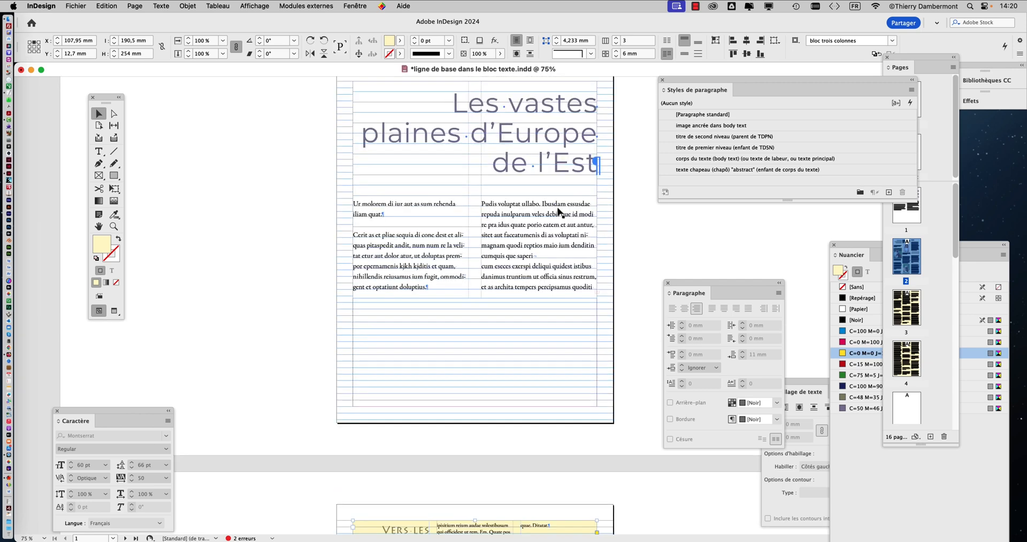
Step: Review the main title on page 1 against the second-level headings on page 2, including a close look at the first heading
scroll(553, 227, "down", 2)
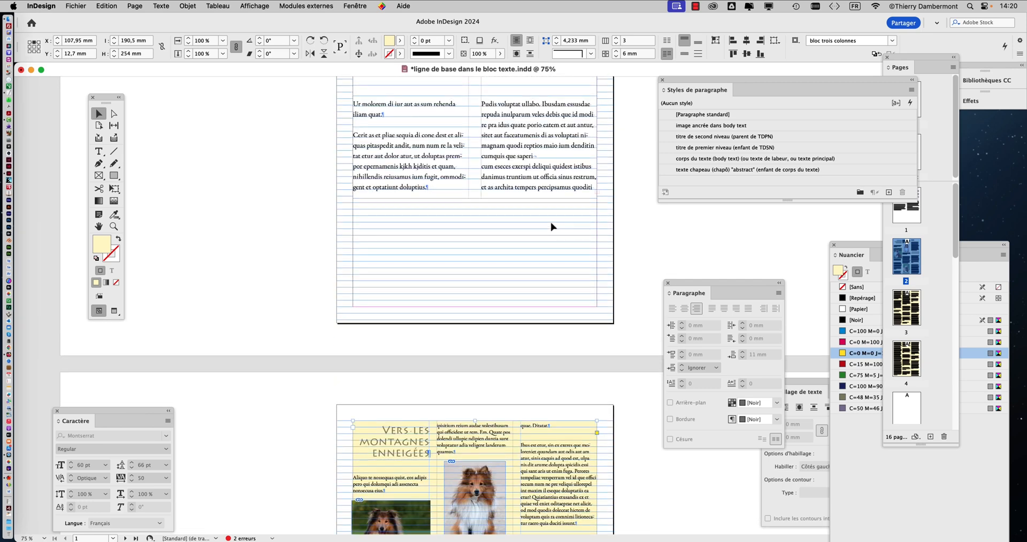
scroll(549, 230, "up", 3)
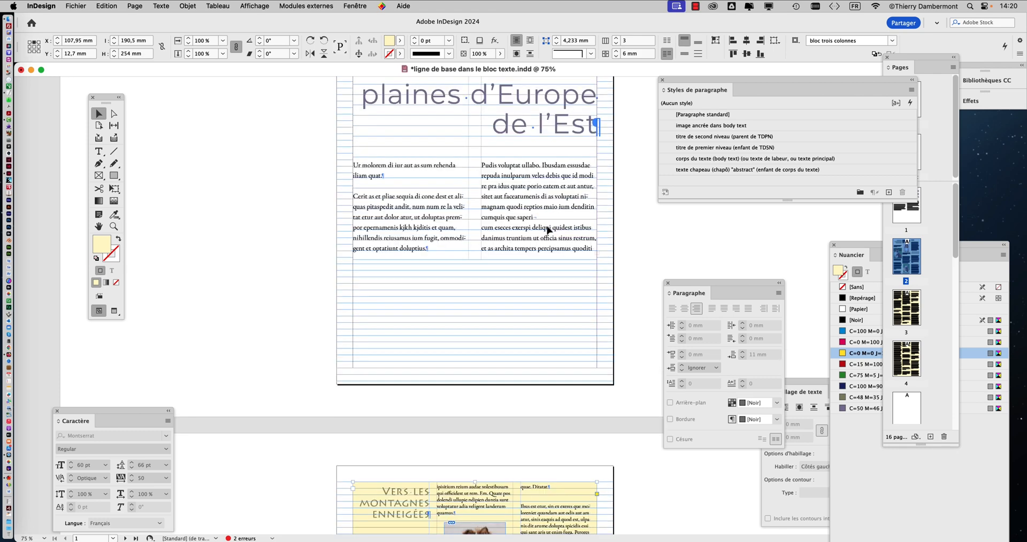
scroll(549, 230, "down", 5)
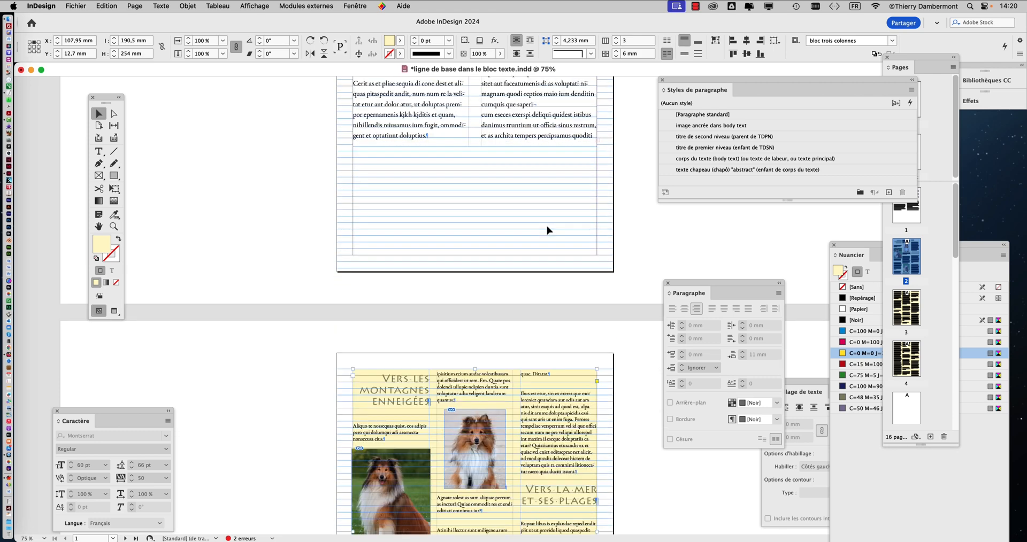
scroll(546, 231, "up", 10)
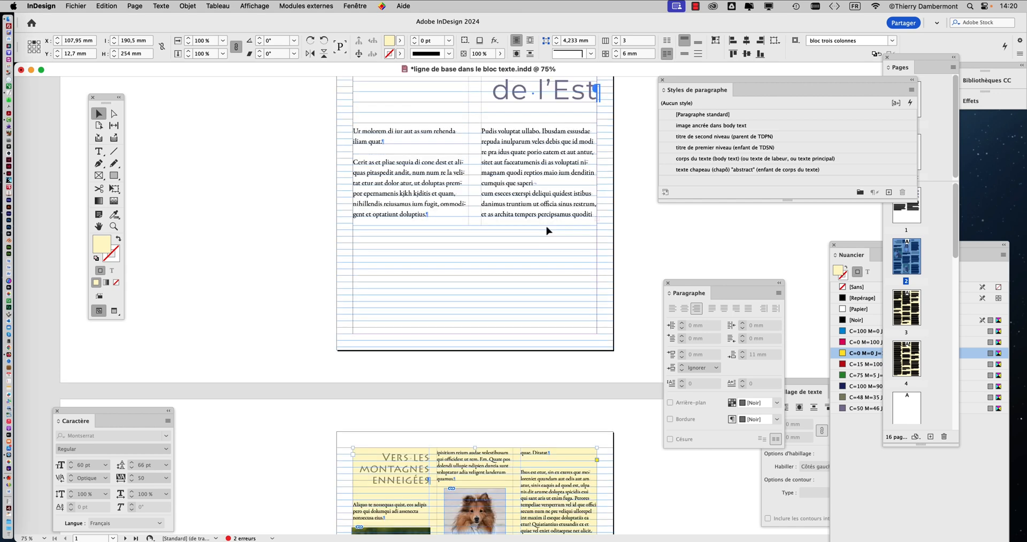
scroll(547, 231, "down", 3)
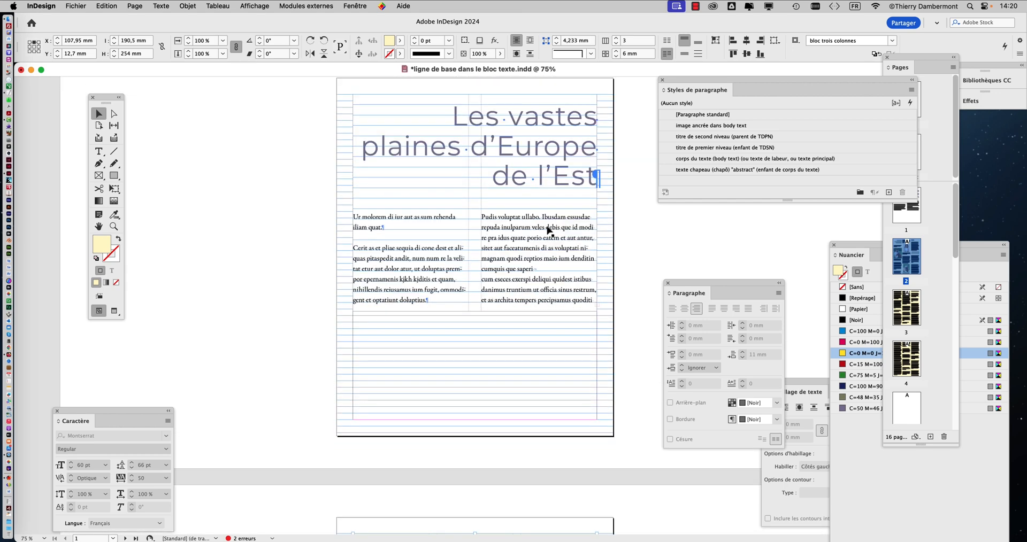
scroll(546, 230, "down", 5)
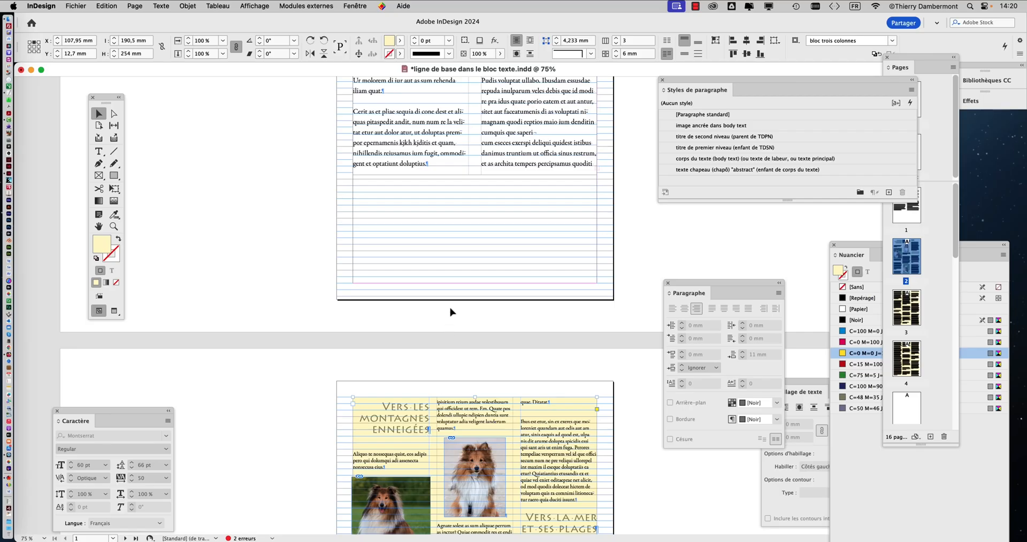
scroll(453, 277, "up", 2)
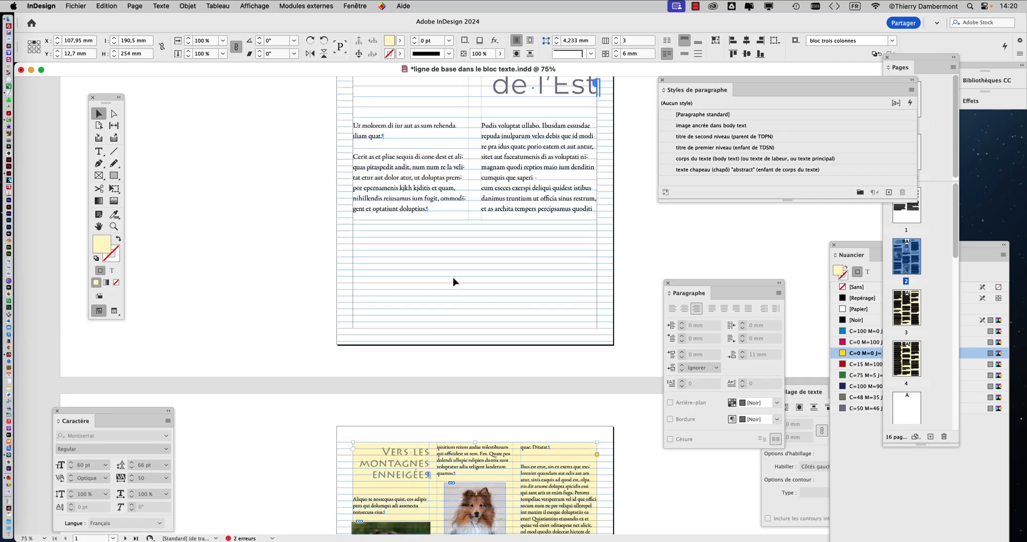
scroll(453, 281, "up", 4)
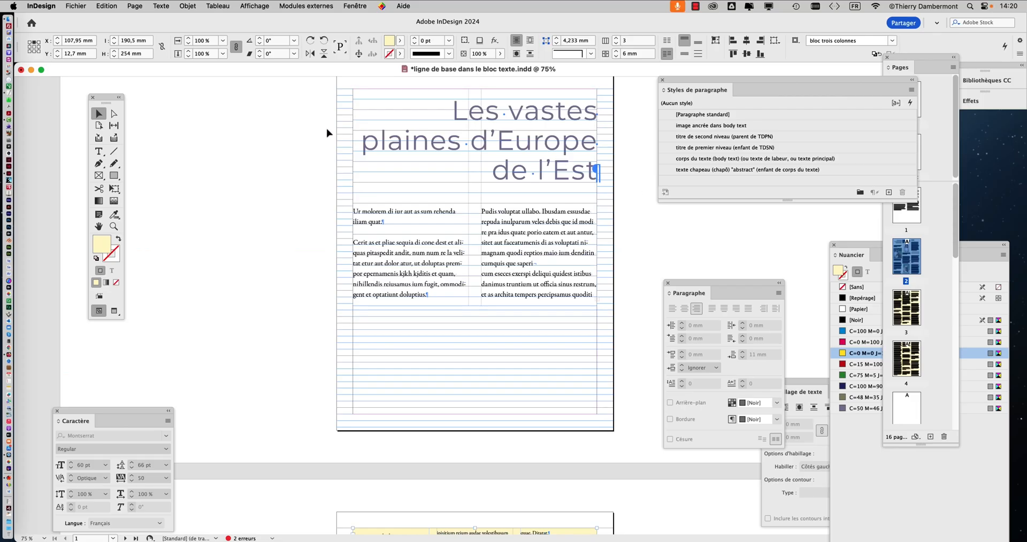
Step: With nothing selected, set the second-level heading style's alignment to Aligner à gauche in its indent and spacing options
left_click(321, 127)
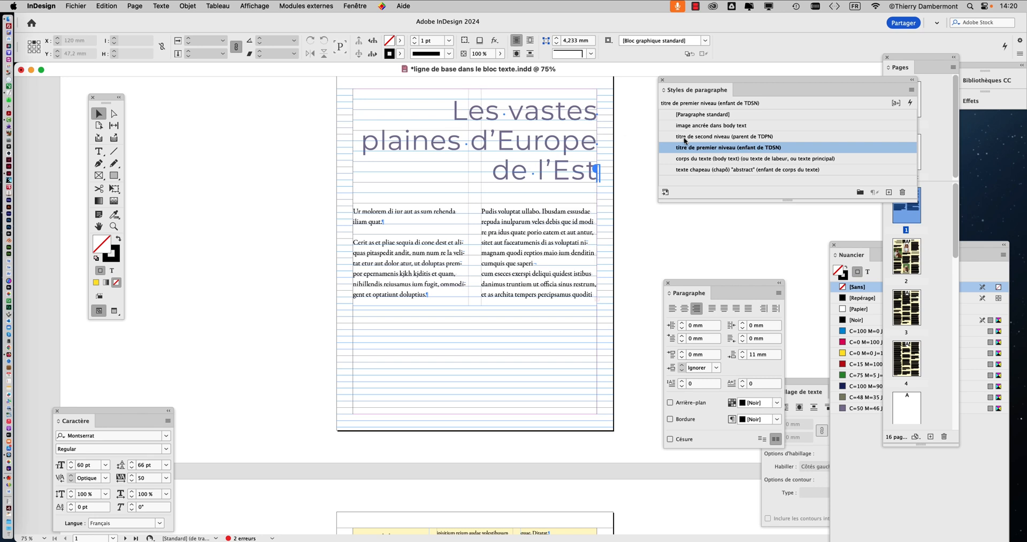
left_click(813, 138)
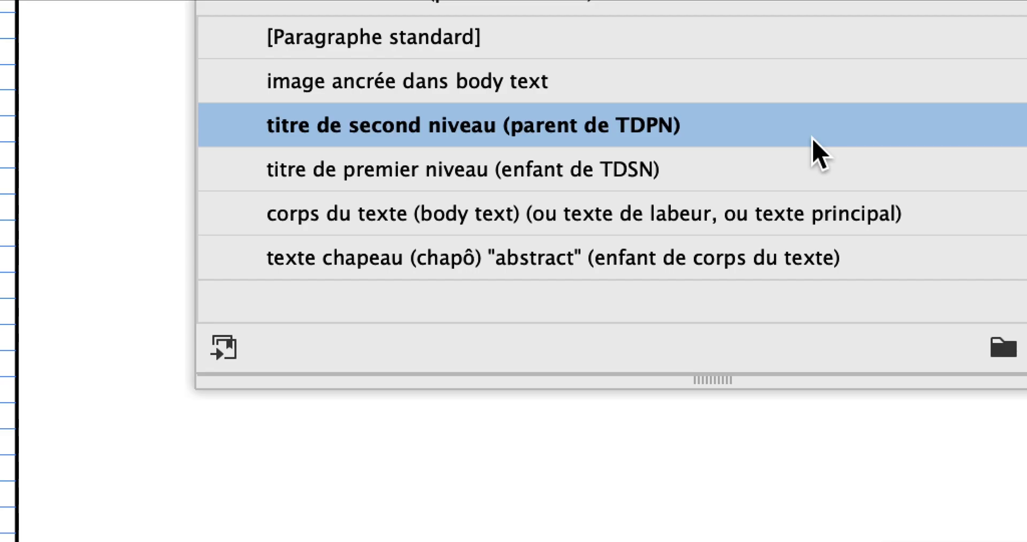
double_click(812, 138)
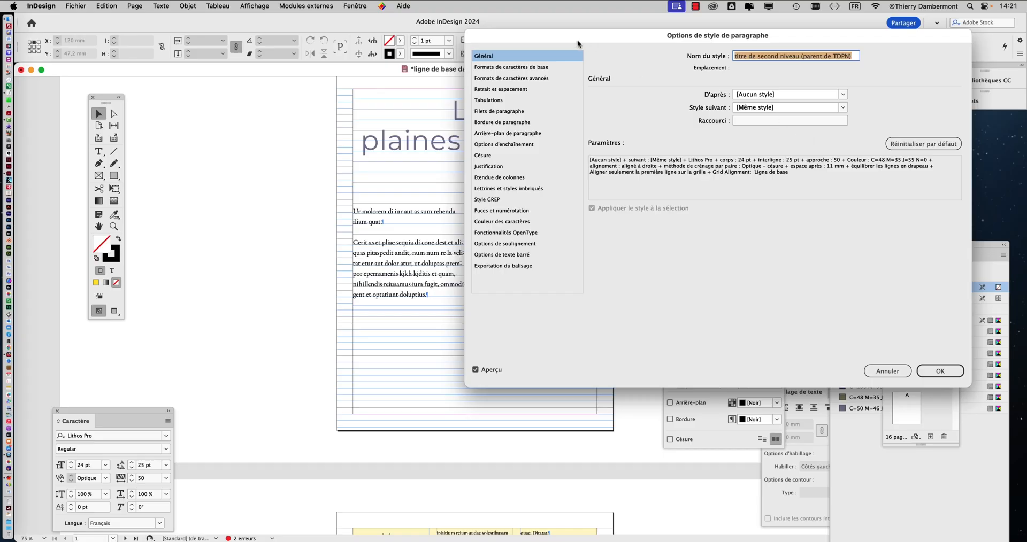
left_click_drag(576, 39, 744, 66)
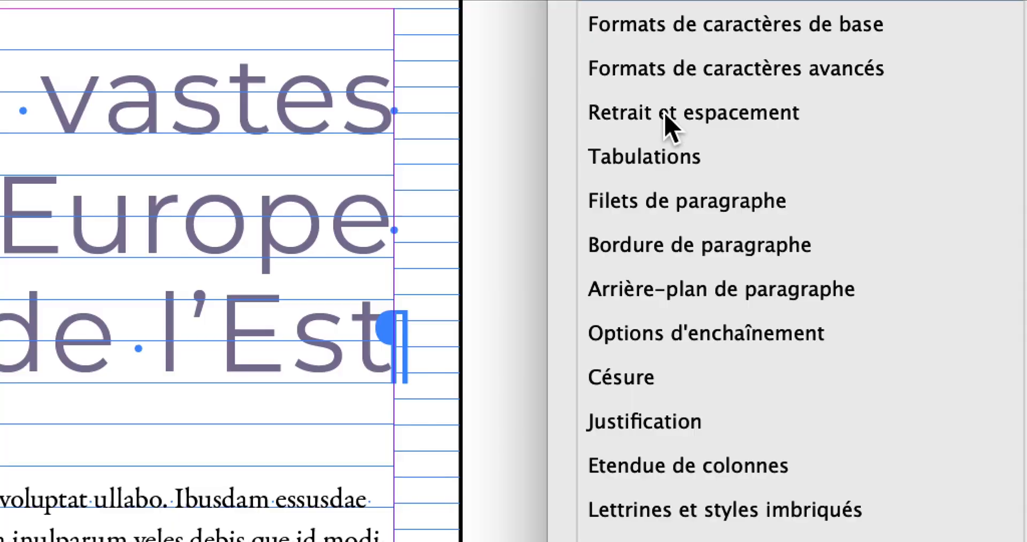
left_click(666, 116)
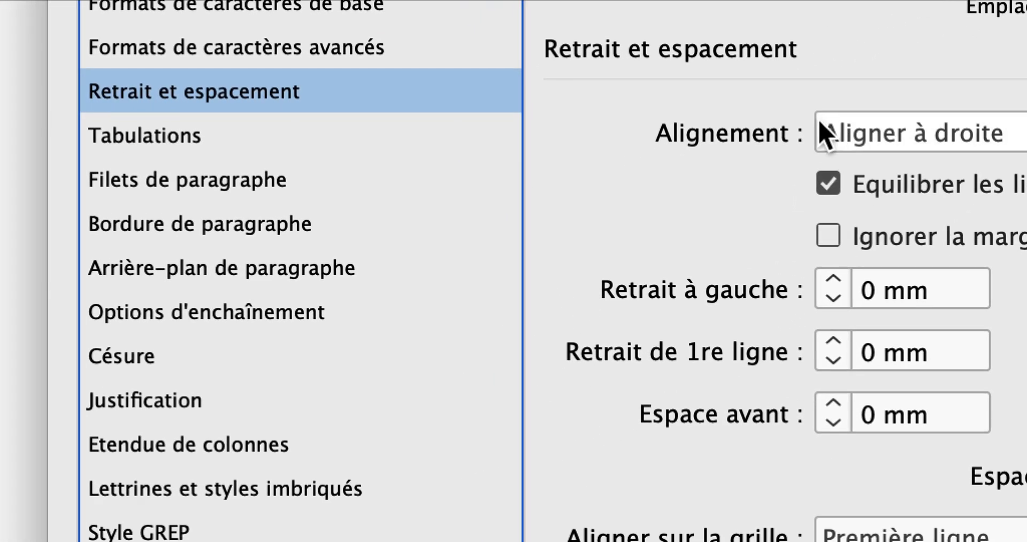
left_click(840, 171)
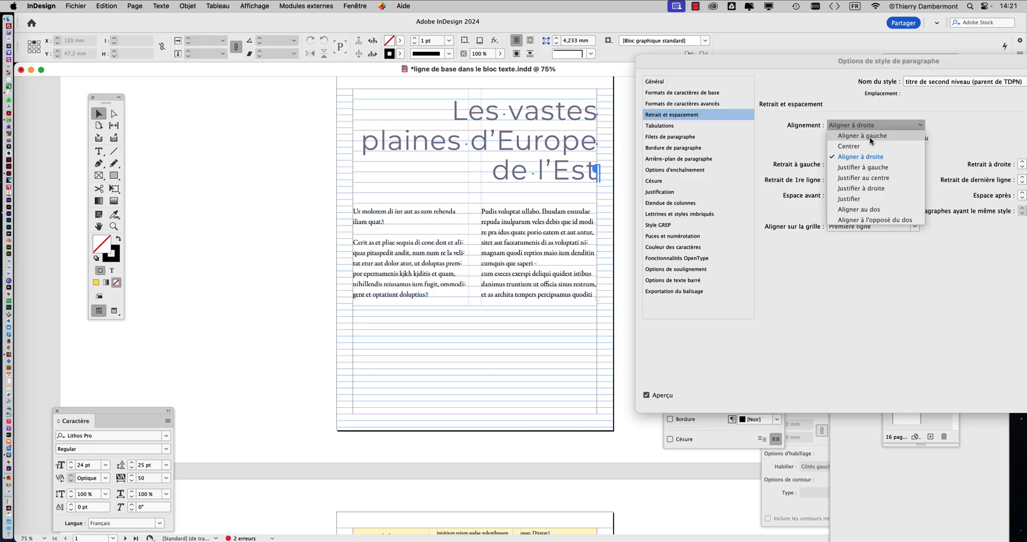
left_click(871, 137)
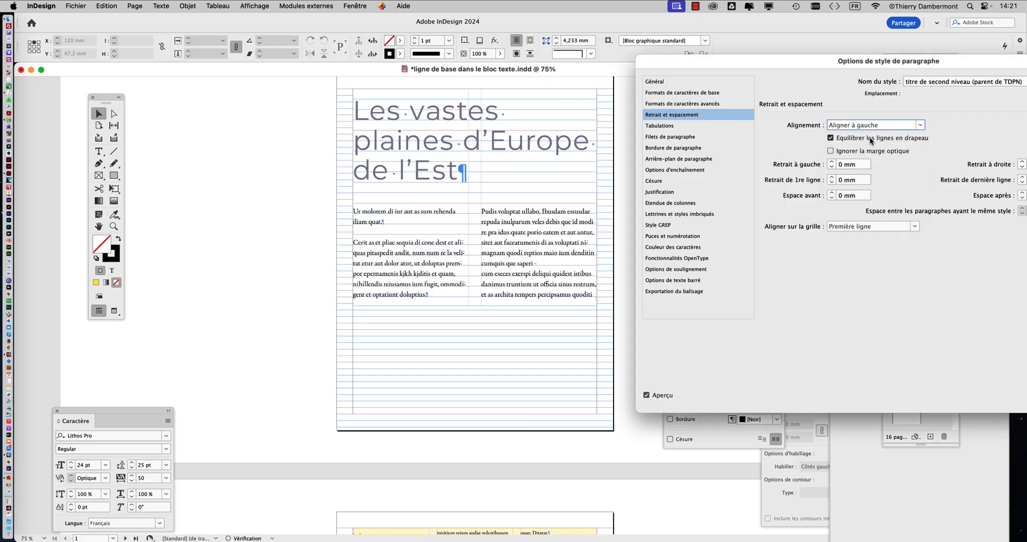
left_click_drag(871, 65, 739, 24)
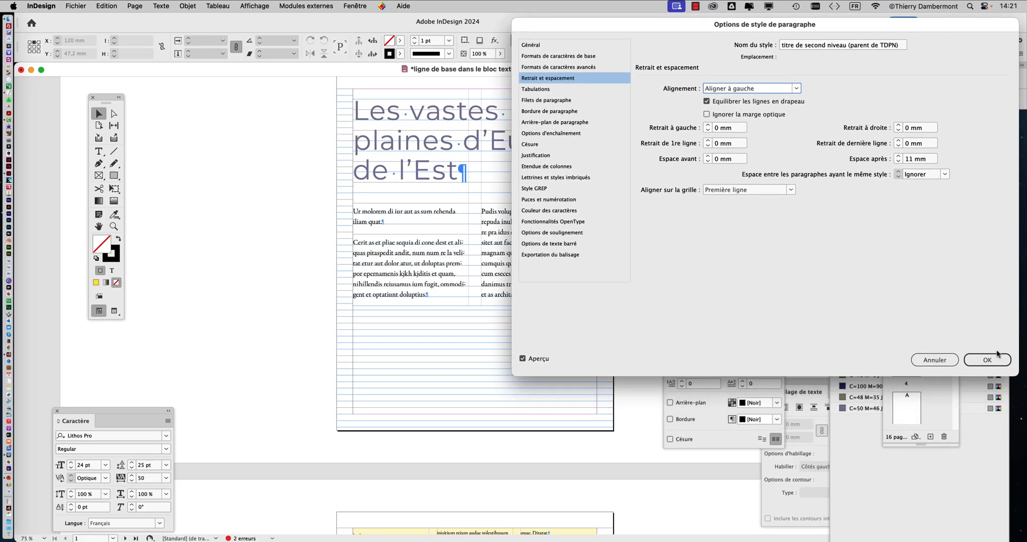
left_click(996, 354)
Step: Check the alignment of the page 2 headings and the page 1 main title
scroll(573, 291, "down", 10)
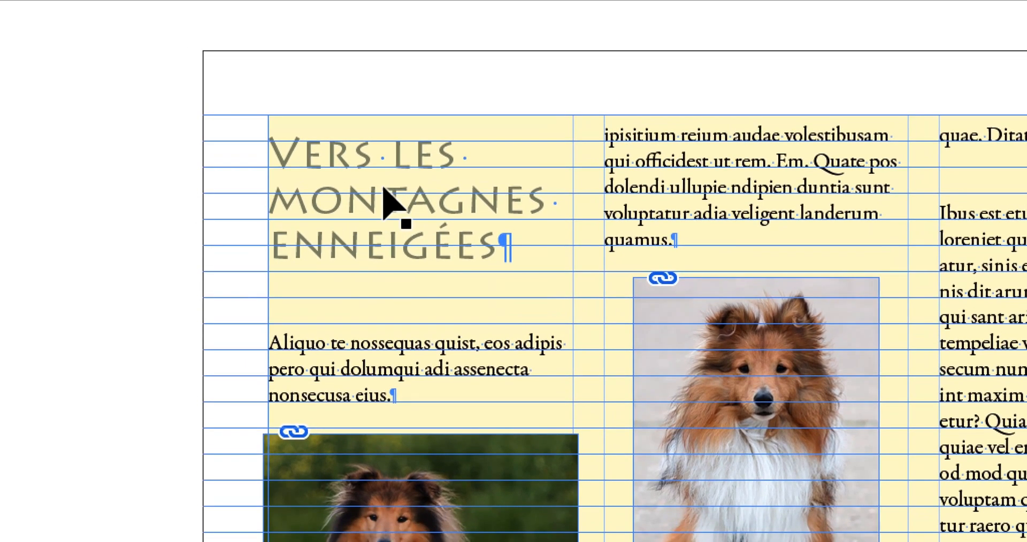
scroll(383, 194, "up", 15)
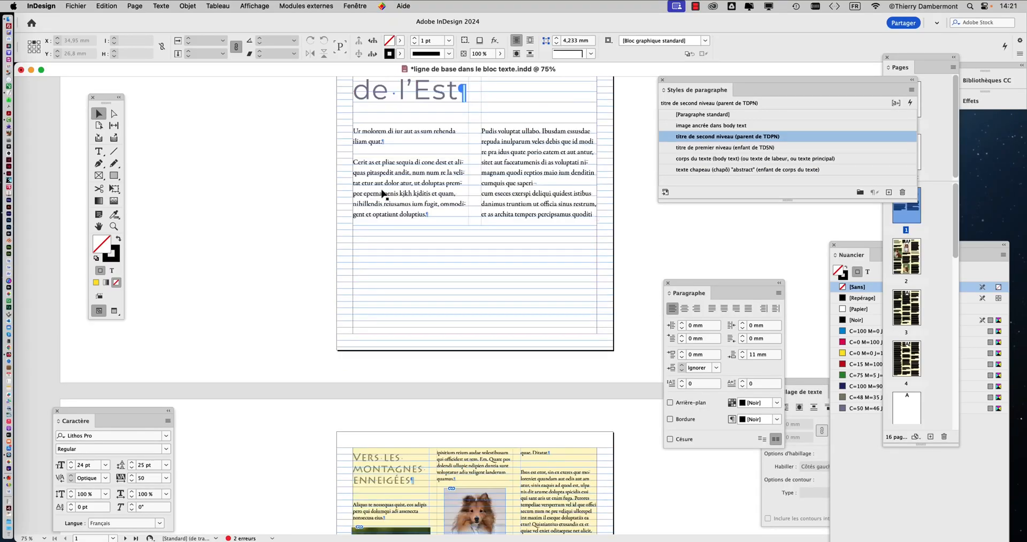
scroll(383, 194, "down", 6)
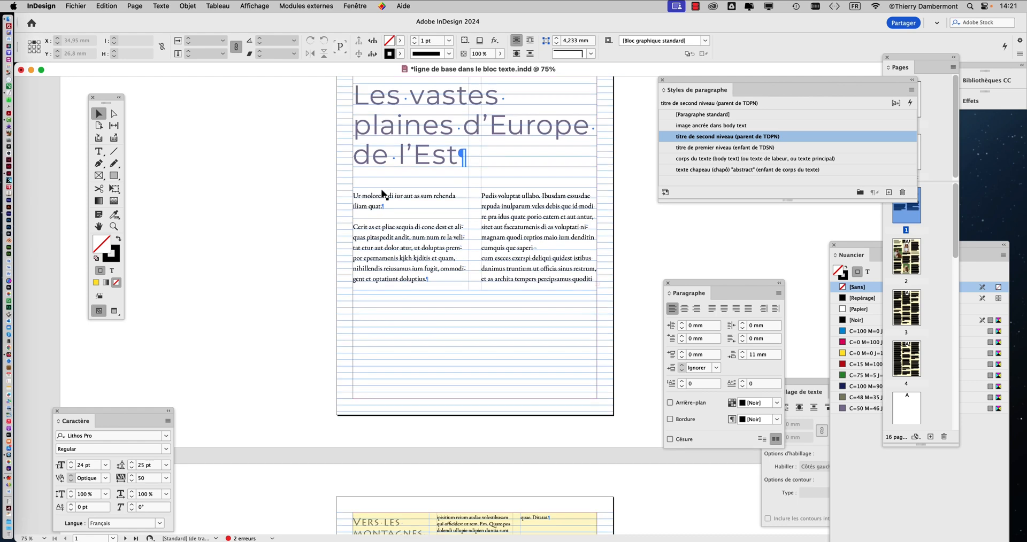
scroll(383, 194, "down", 2)
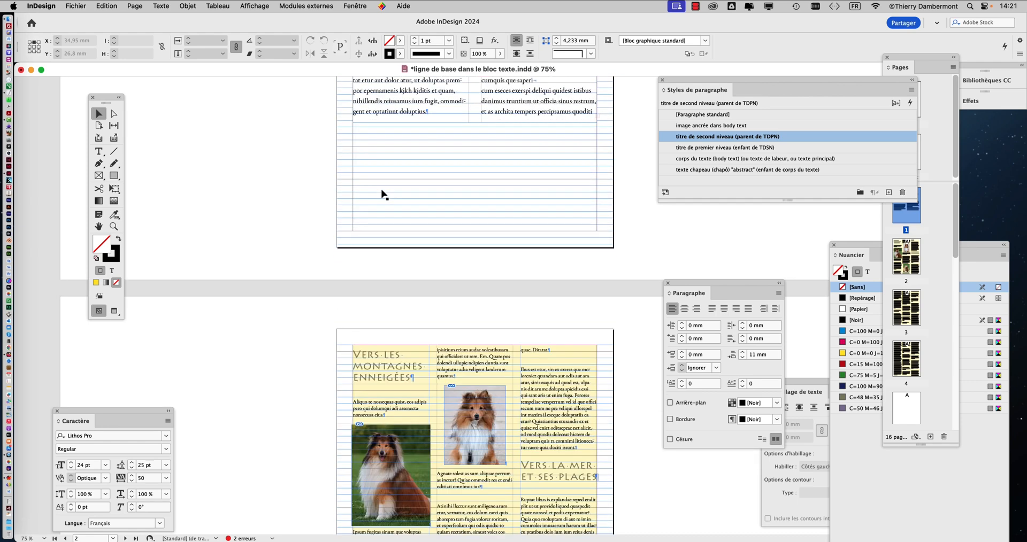
scroll(383, 194, "up", 1)
scroll(383, 194, "up", 8)
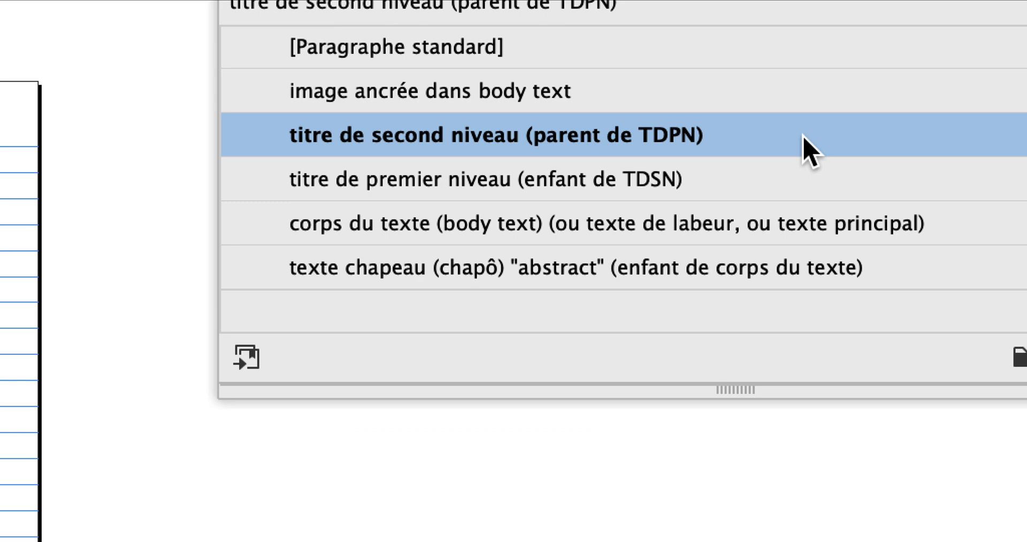
Step: Set the second-level heading style's tracking (Approche) to 0 in its basic character formats
double_click(804, 137)
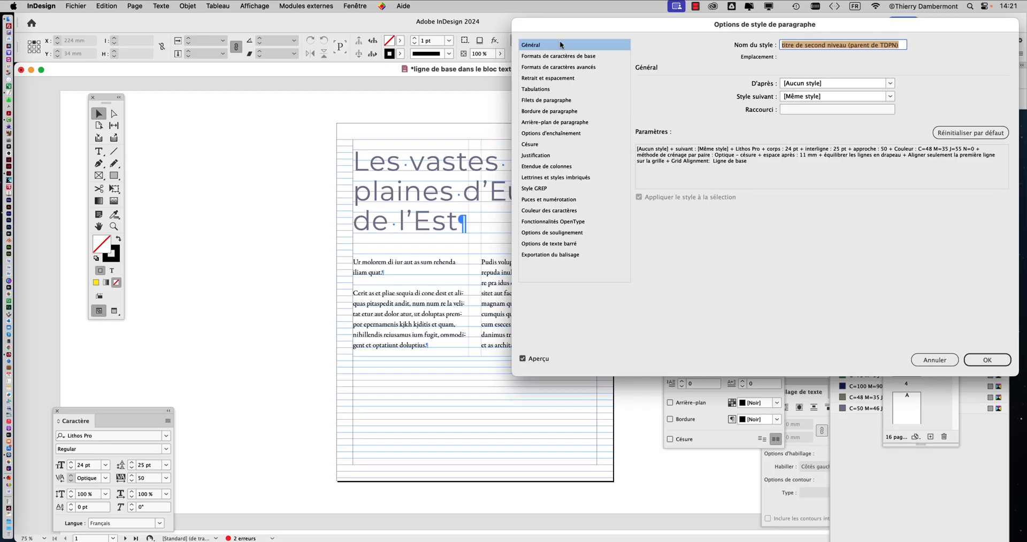
left_click_drag(561, 27, 642, 55)
left_click(641, 86)
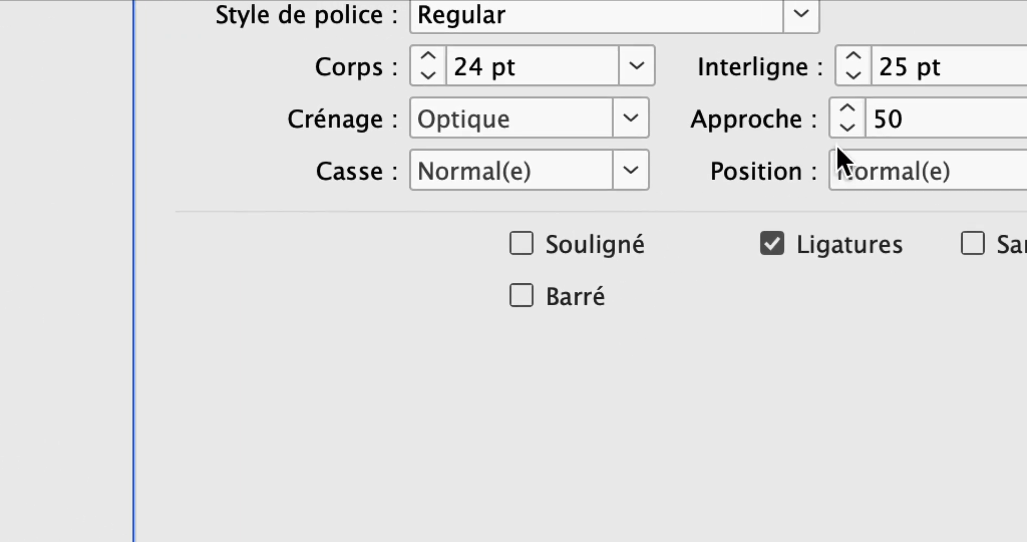
double_click(872, 120)
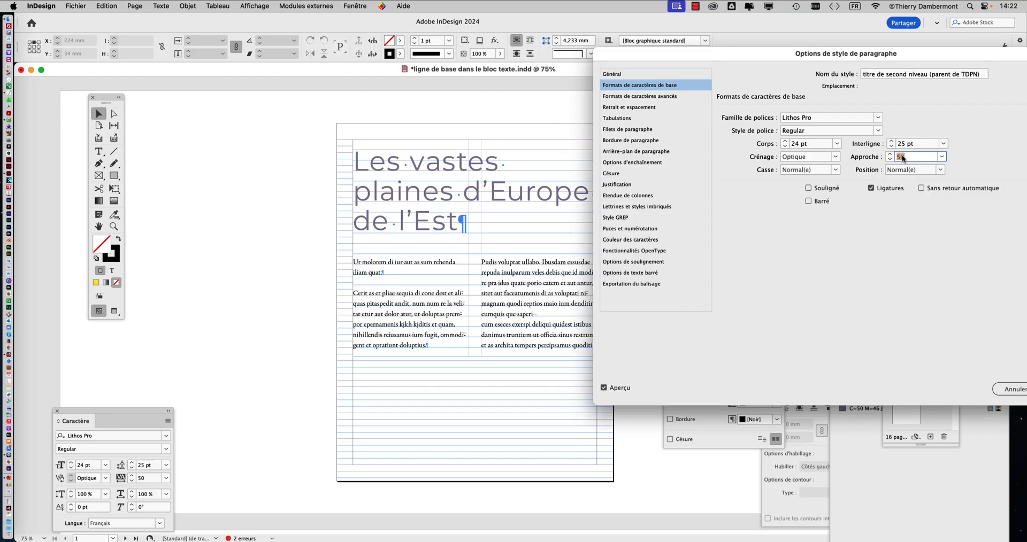
type("0")
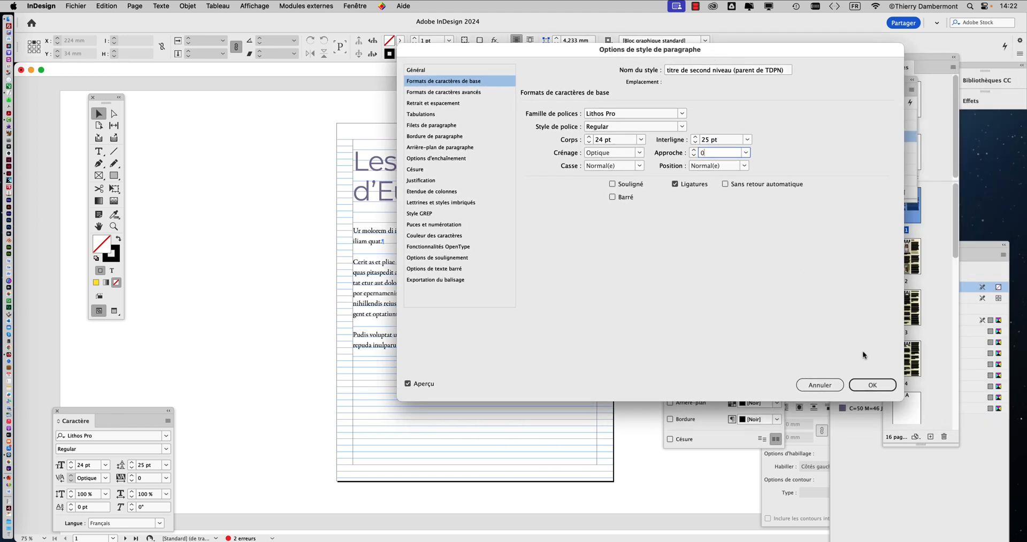
left_click(870, 385)
Step: Examine the letter spacing of the page 2 headings and the page 1 main title, close up and at 50% zoom
scroll(601, 344, "down", 10)
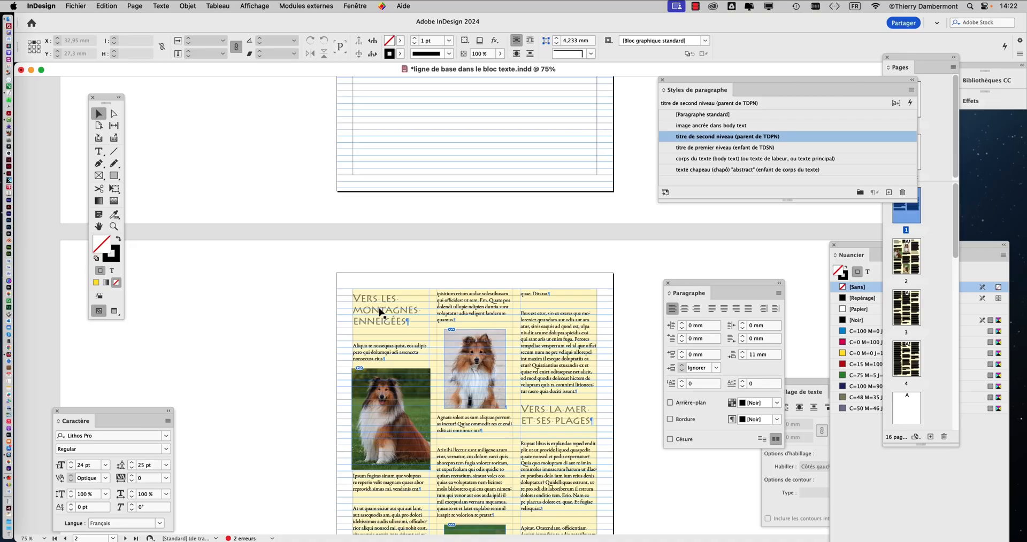
scroll(380, 316, "up", 5)
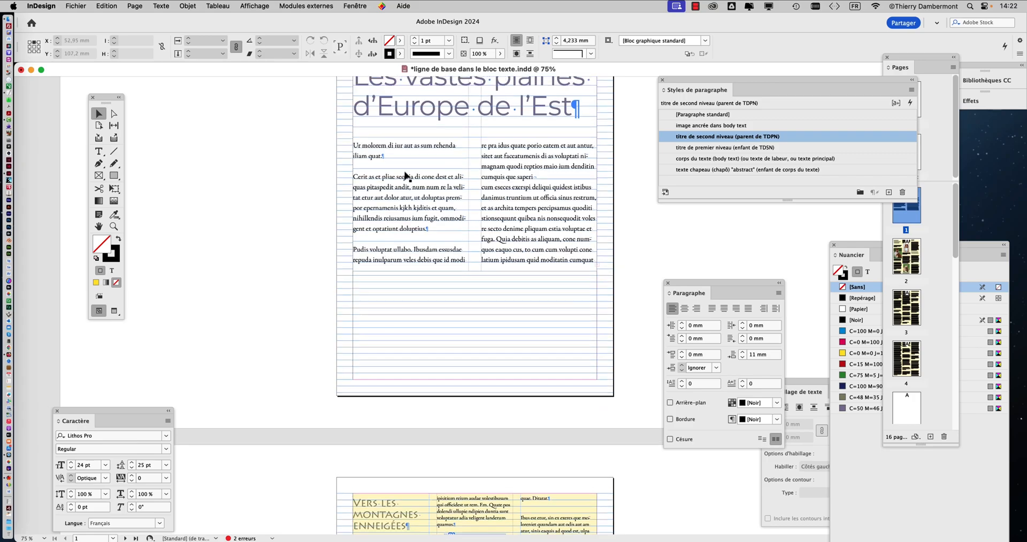
scroll(405, 177, "up", 3)
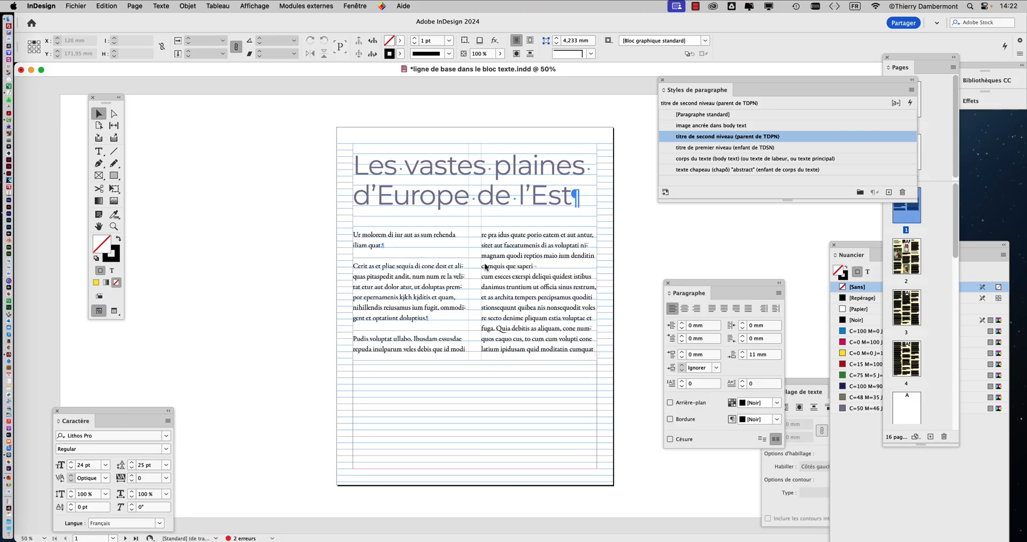
scroll(623, 259, "down", 4)
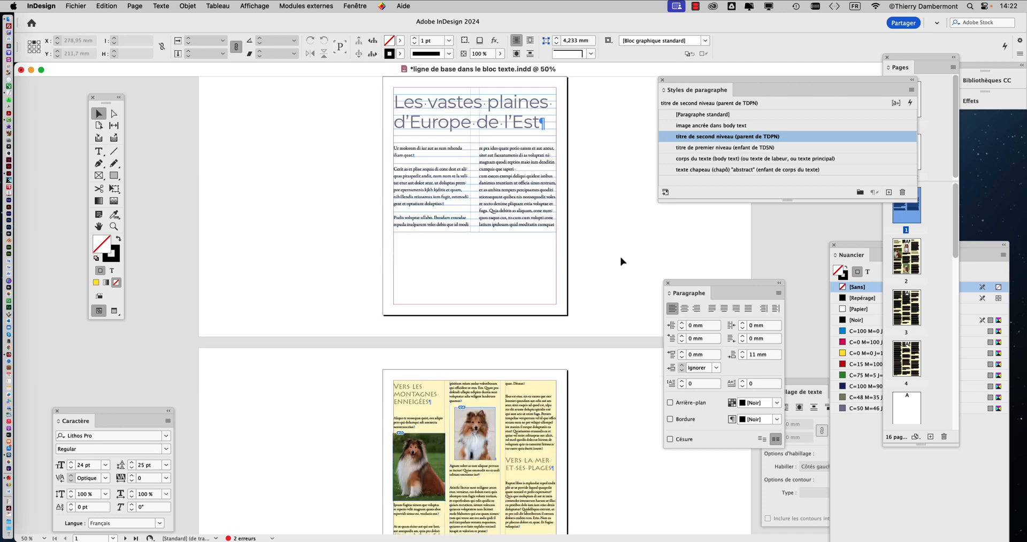
scroll(623, 261, "down", 1)
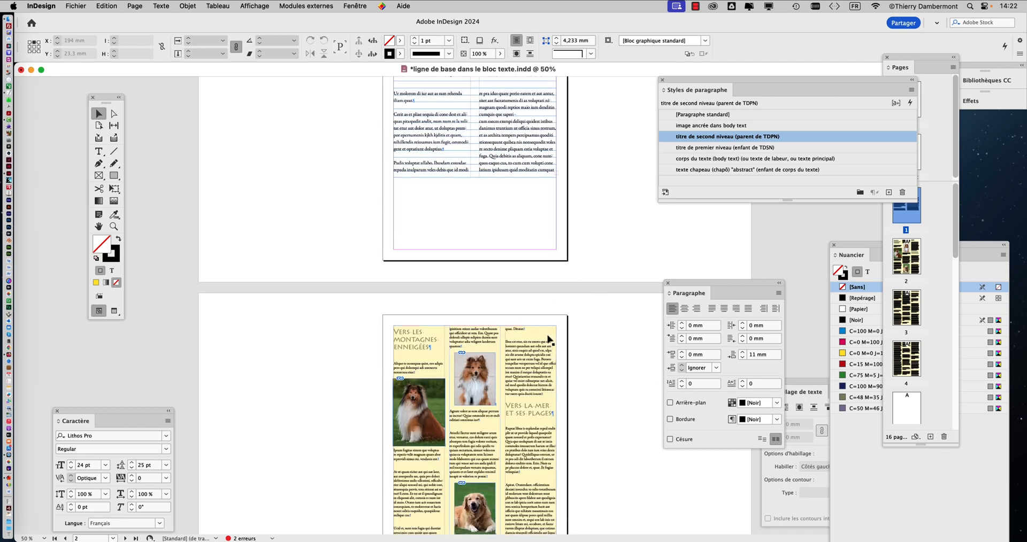
scroll(585, 334, "down", 1)
scroll(585, 335, "down", 5)
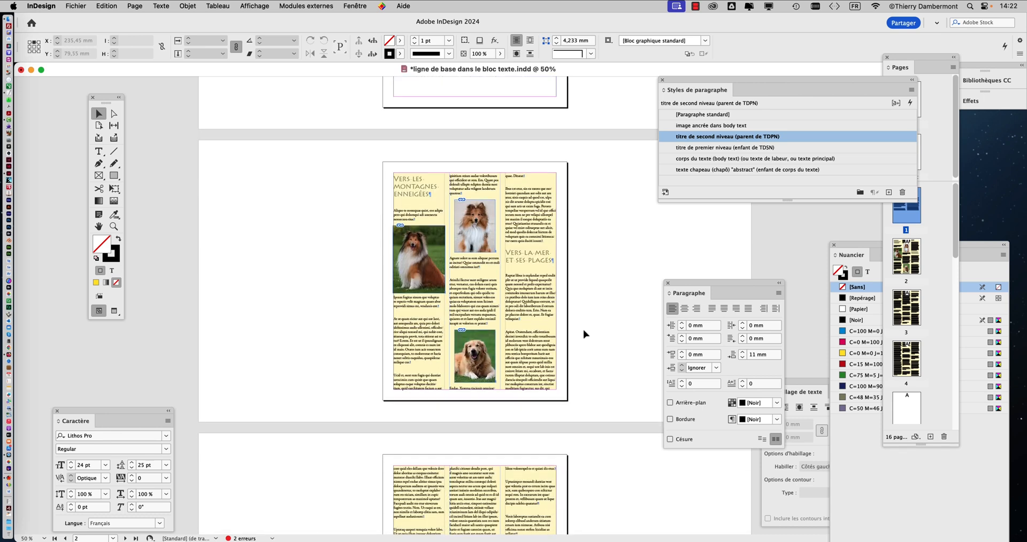
scroll(584, 335, "up", 8)
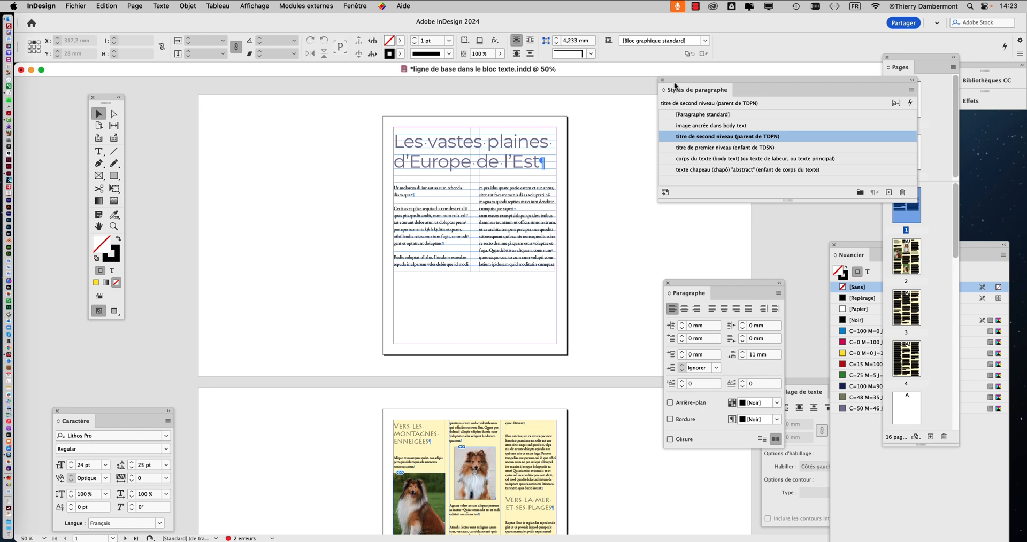
Step: Move the paragraph styles list closer to the page 1 title and reopen the second-level heading style's general options
left_click_drag(674, 83, 621, 130)
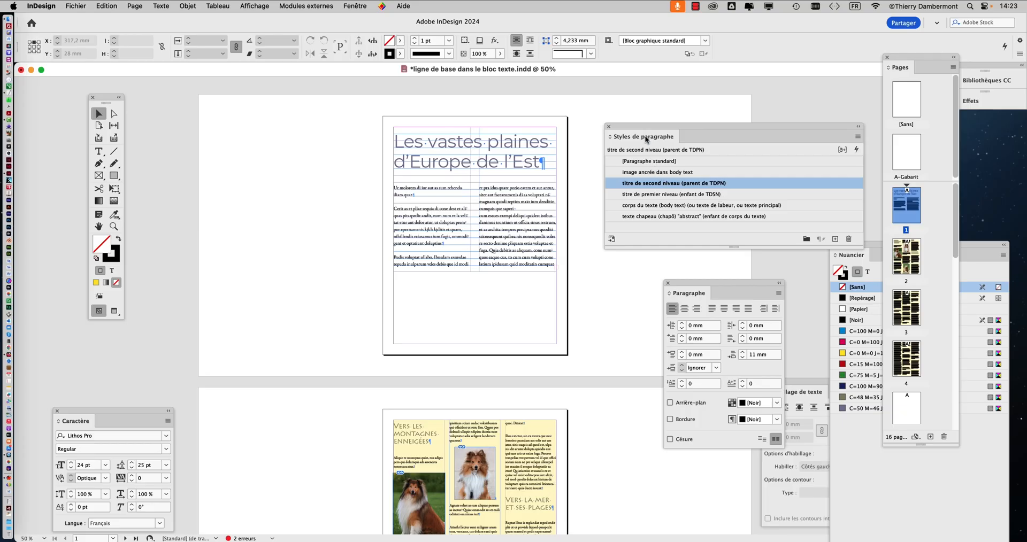
left_click_drag(641, 131, 641, 123)
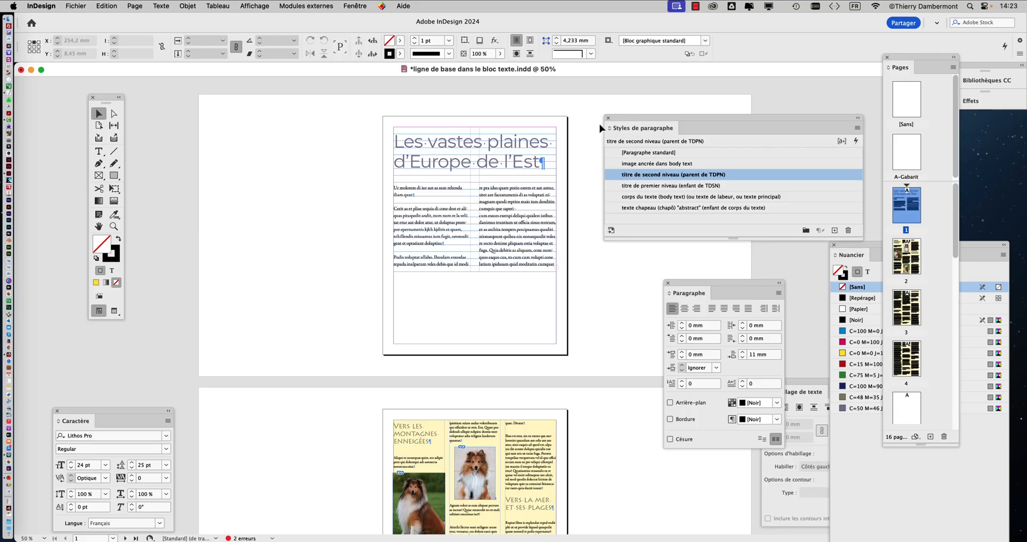
double_click(746, 178)
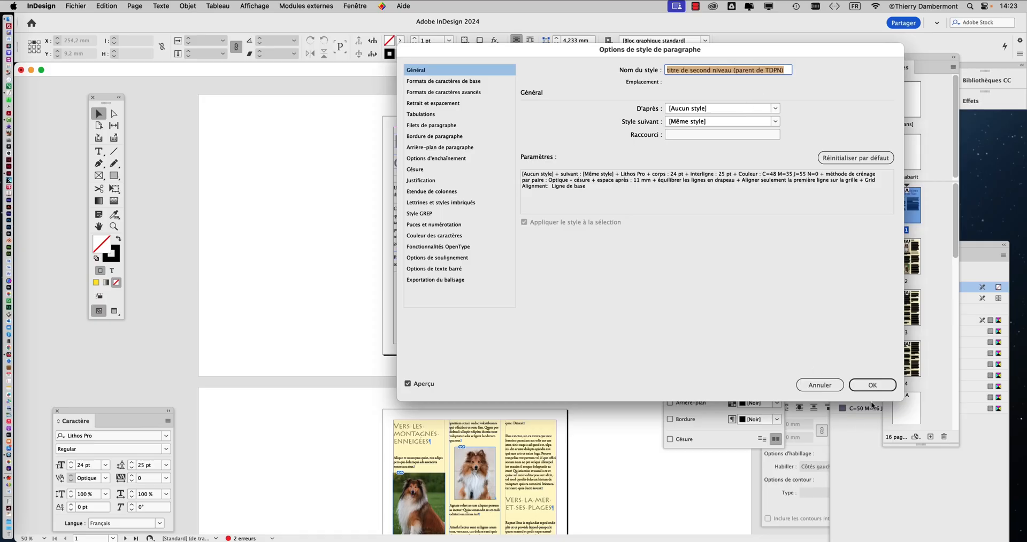
Step: Close the second-level heading style's options and look over the headings on pages 1 and 2
left_click(873, 386)
scroll(603, 319, "down", 10)
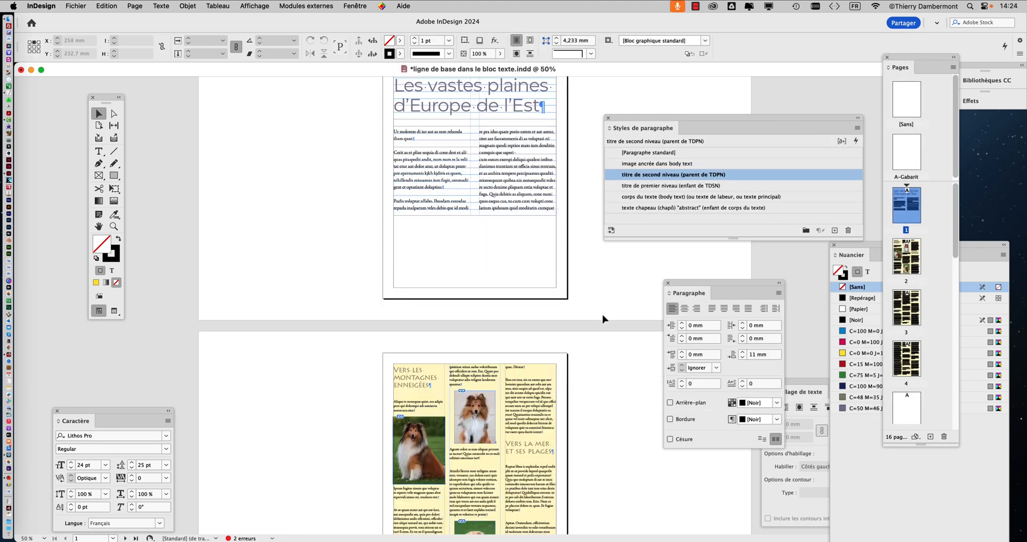
scroll(603, 319, "up", 5)
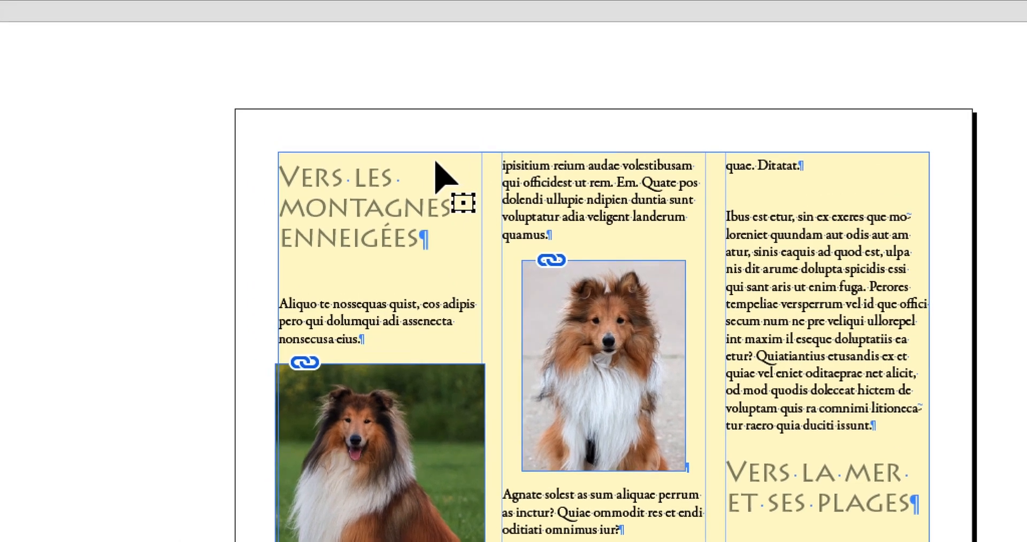
Step: Select the three-column text frame on page 2 and open the colour search of Find/Replace, moved clear of the frame
left_click(379, 87)
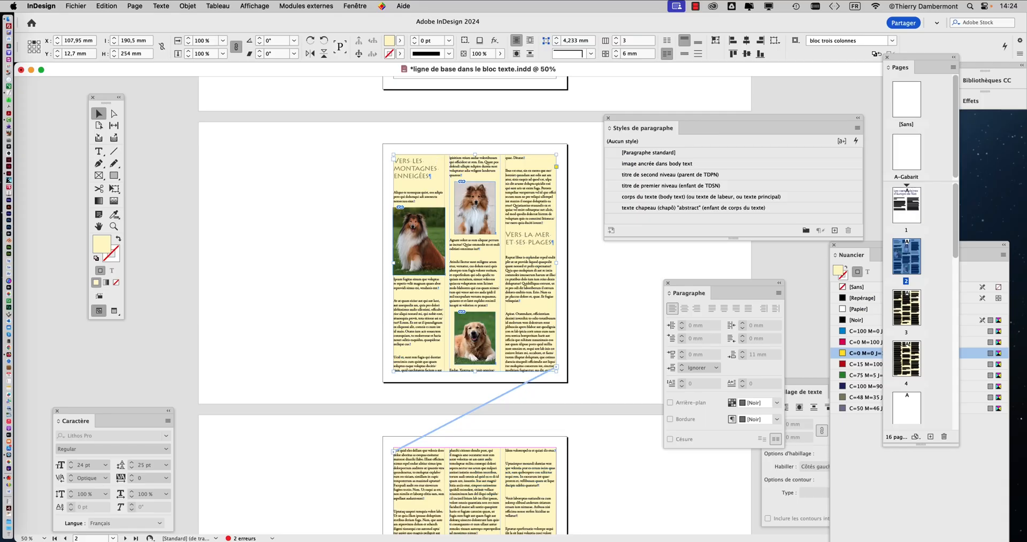
left_click(119, 7)
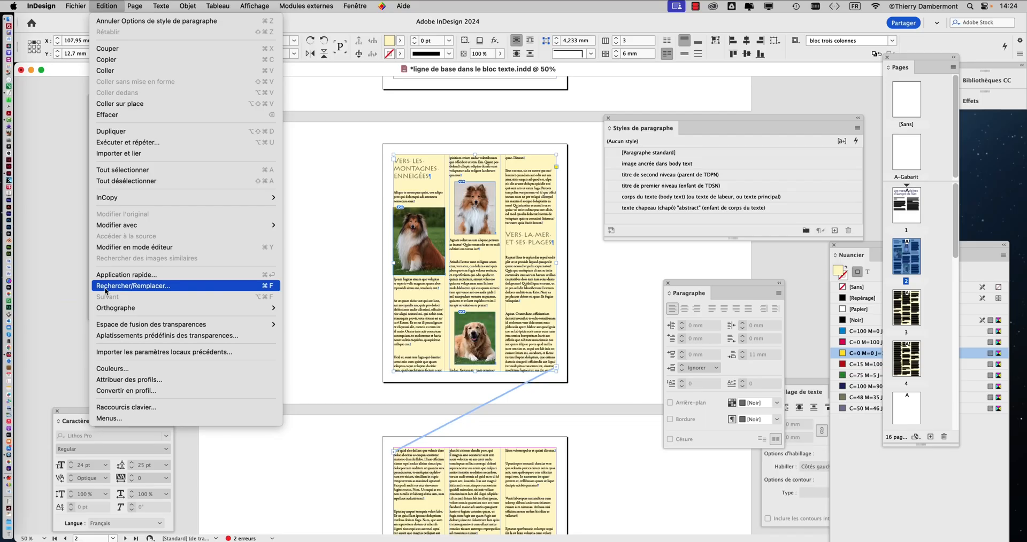
left_click(105, 287)
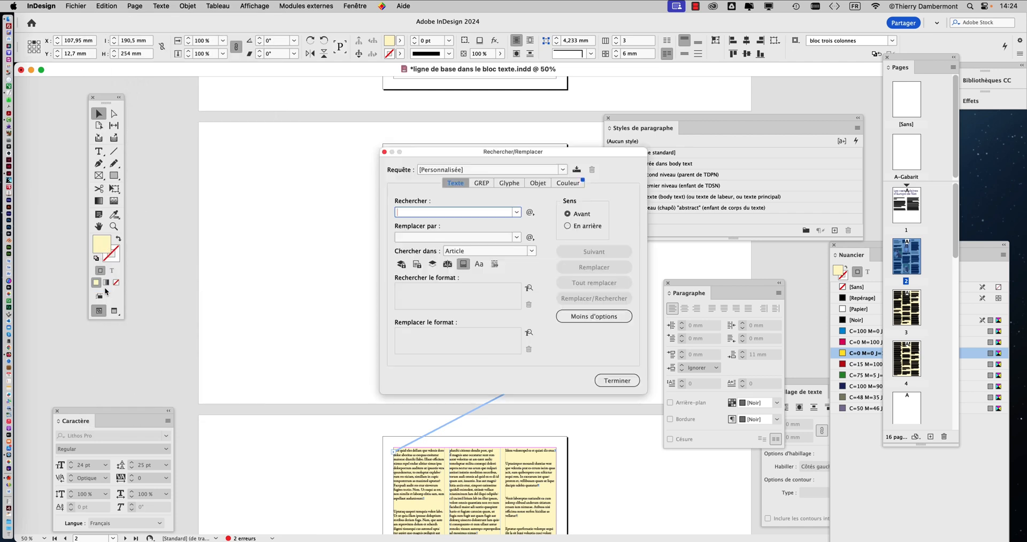
left_click_drag(432, 150, 643, 68)
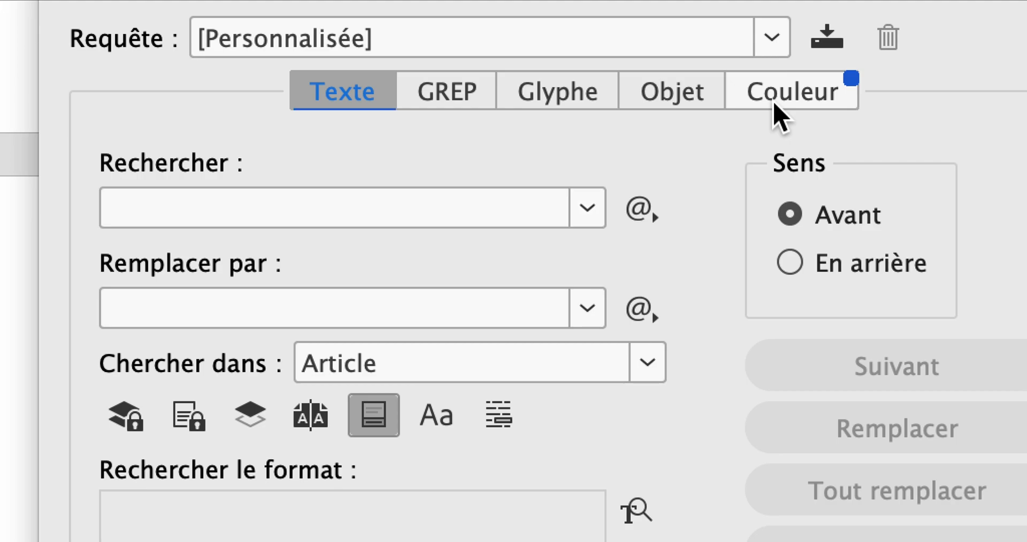
left_click(776, 101)
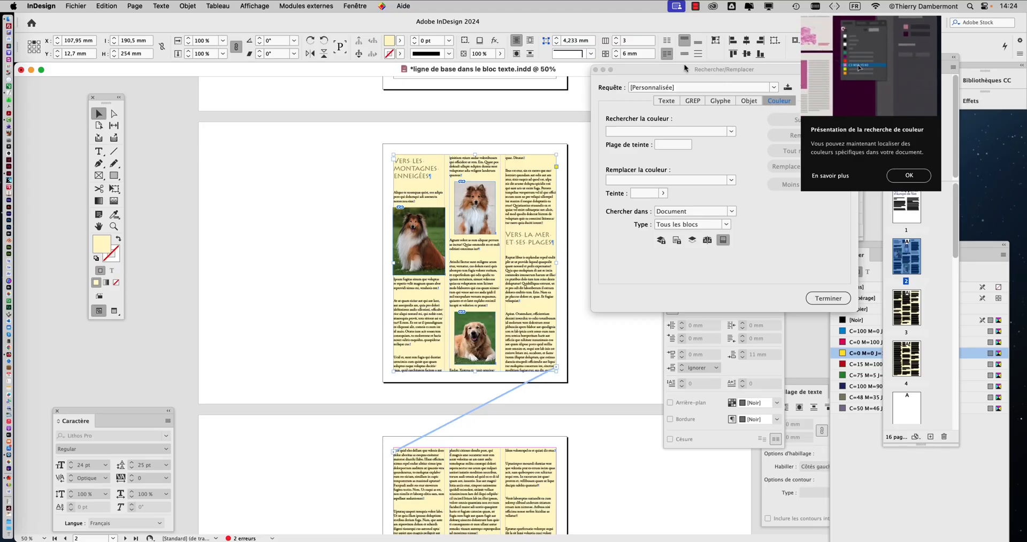
left_click_drag(684, 68, 247, 88)
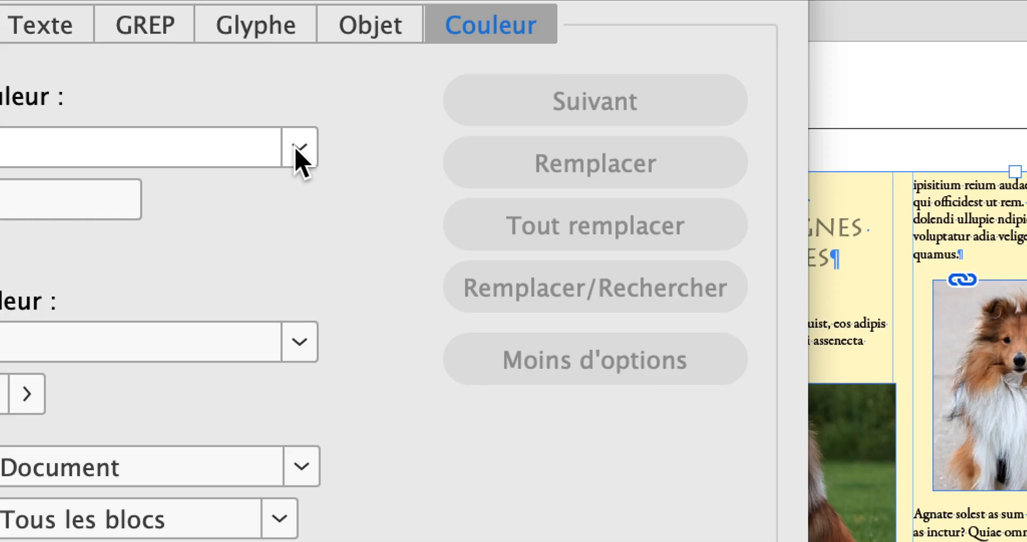
Step: Set the colour search to find C=0 M=0 J=100 N=0 and replace it with [Sans]
left_click(301, 147)
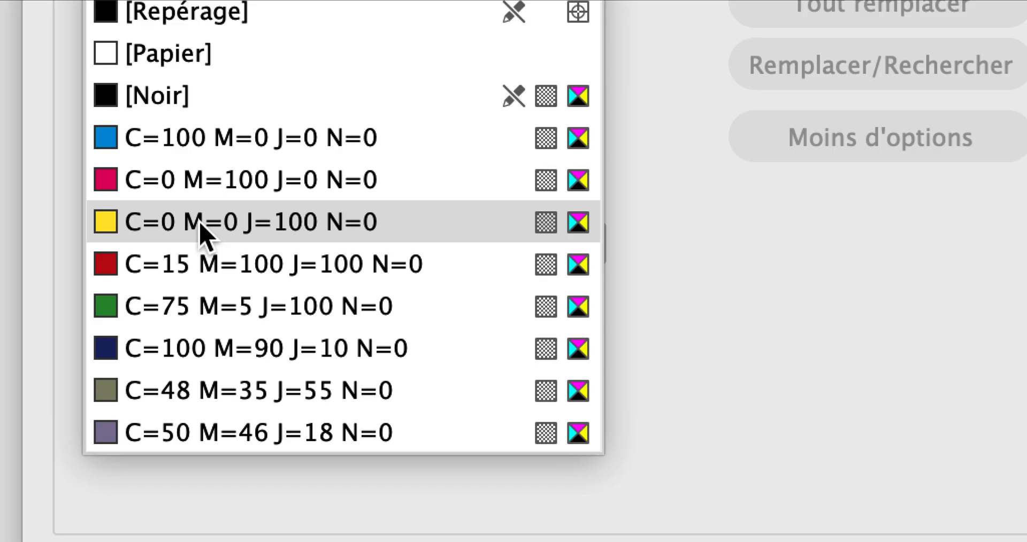
left_click(202, 233)
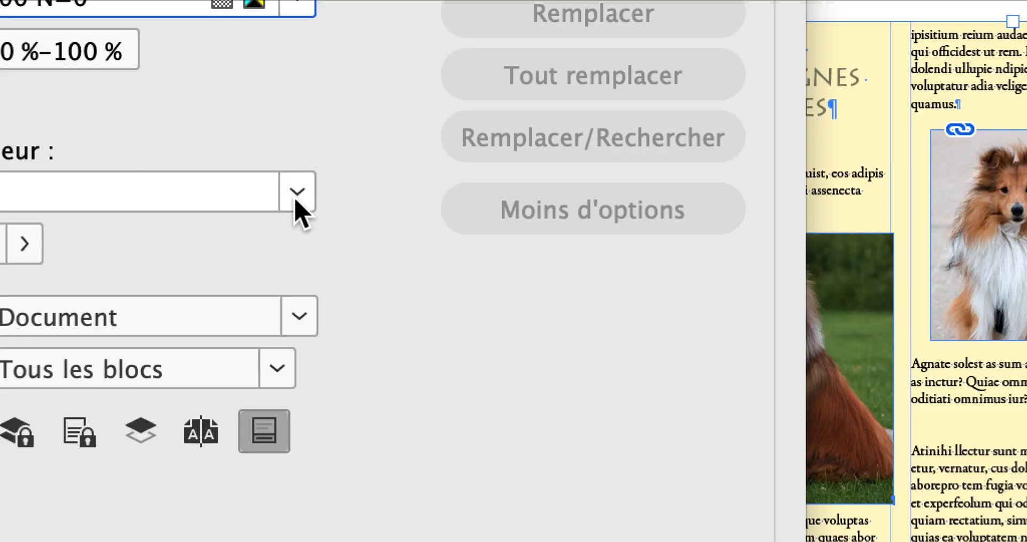
left_click(296, 202)
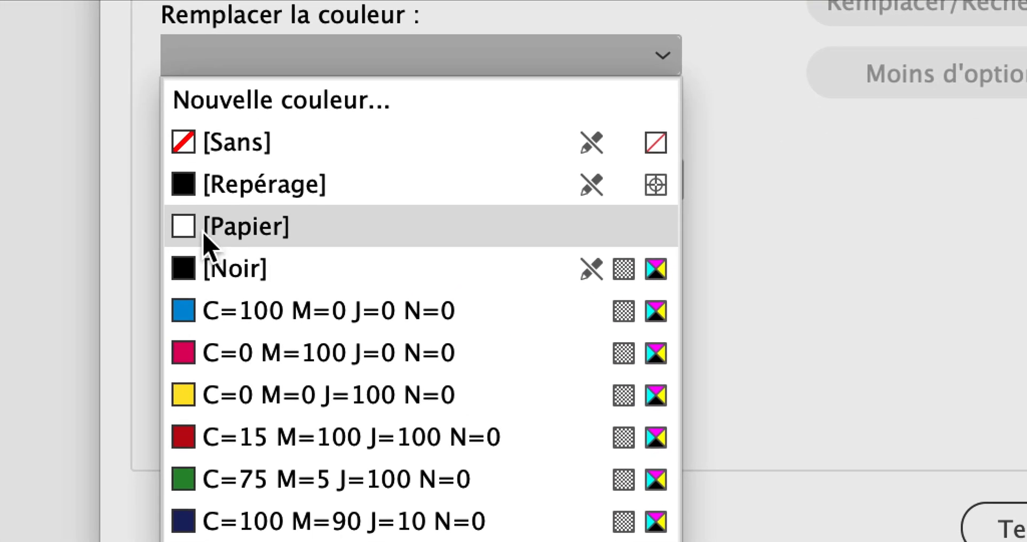
left_click(204, 235)
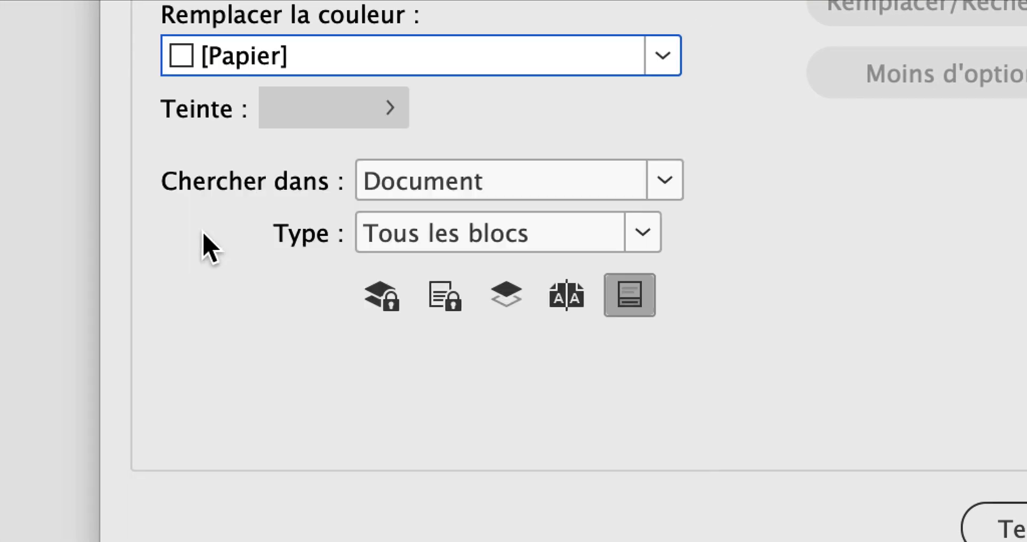
left_click(201, 66)
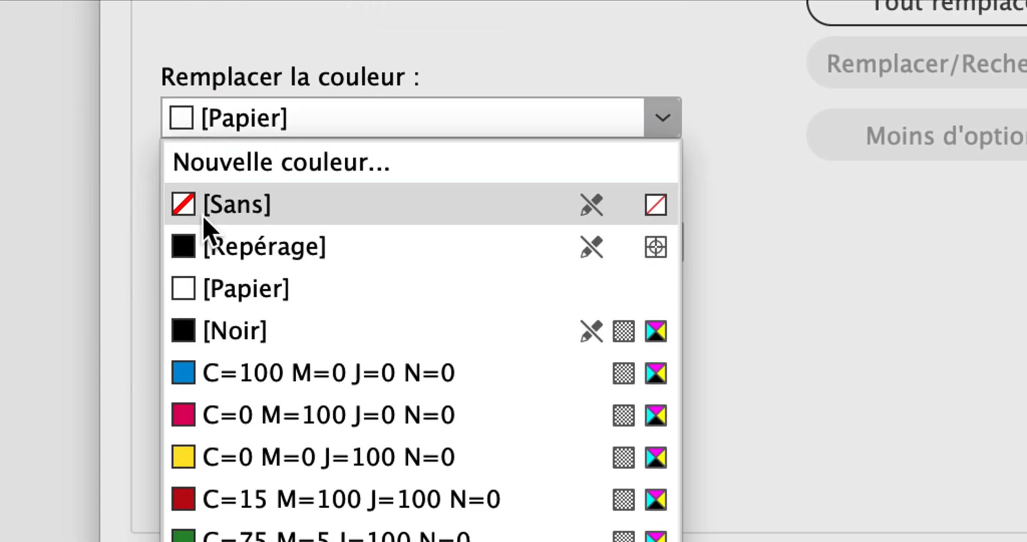
left_click(270, 284)
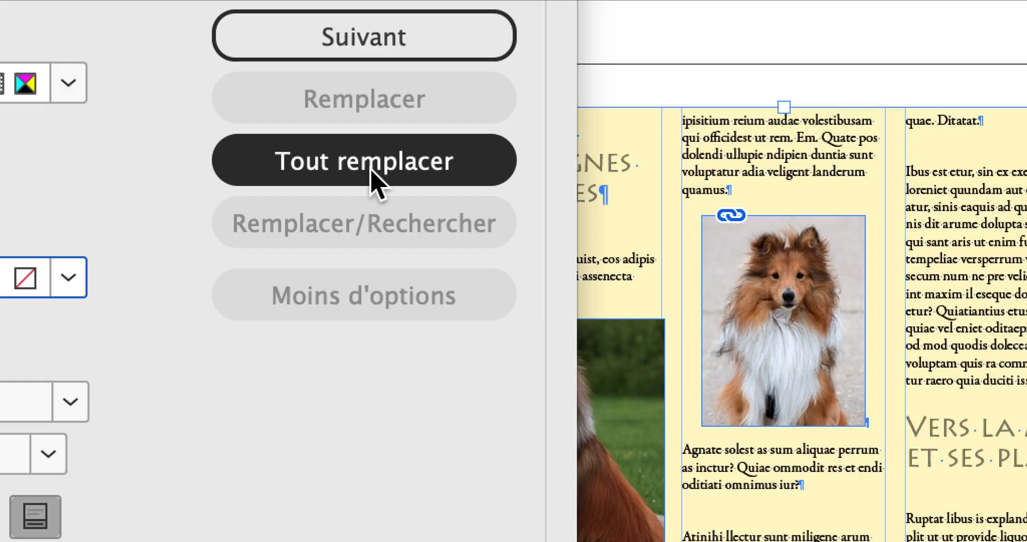
Step: Replace all occurrences of the yellow with no colour throughout the document and close Find/Replace
left_click(364, 161)
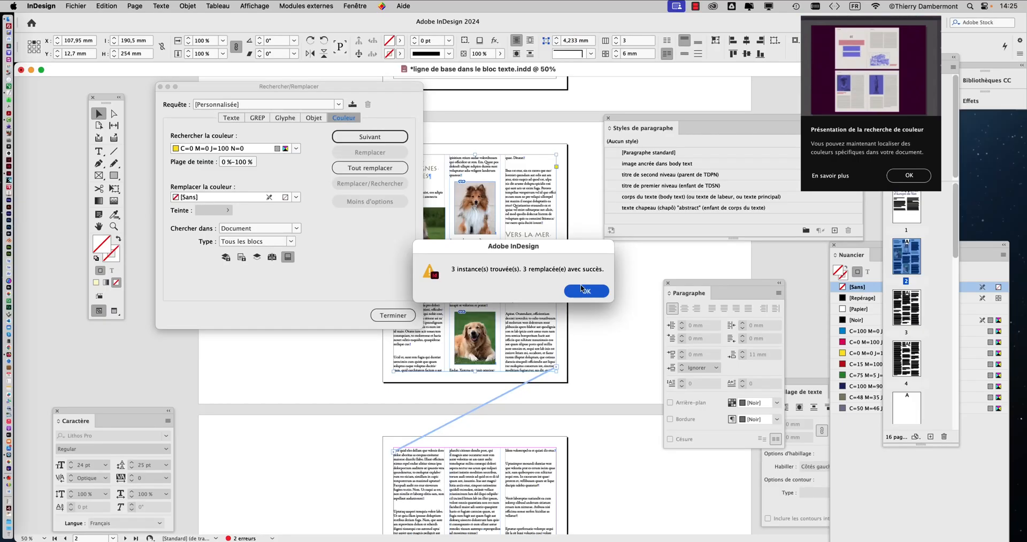
left_click(763, 340)
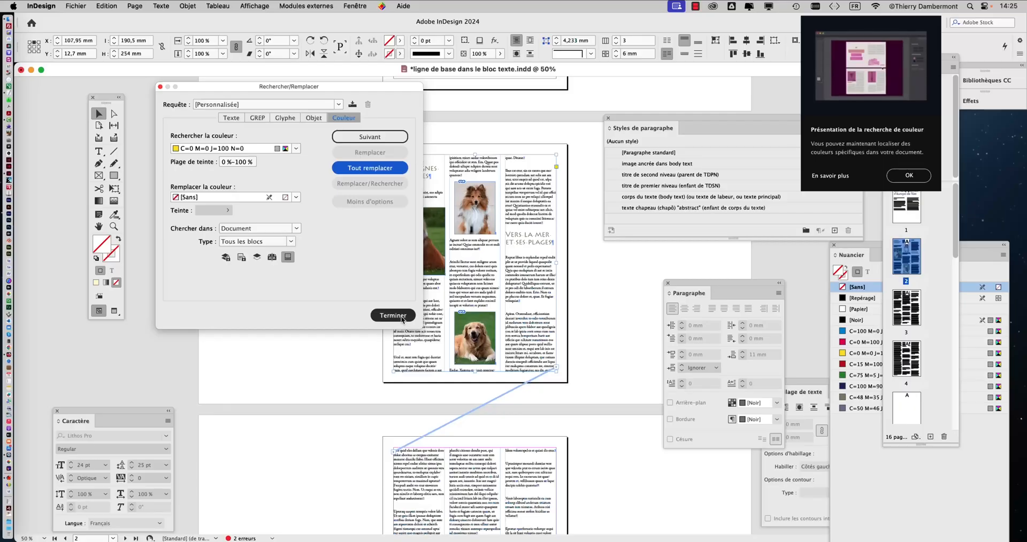
left_click(402, 320)
Step: Check the backgrounds of the text frames across the document's pages at 25% zoom
key("super+minus")
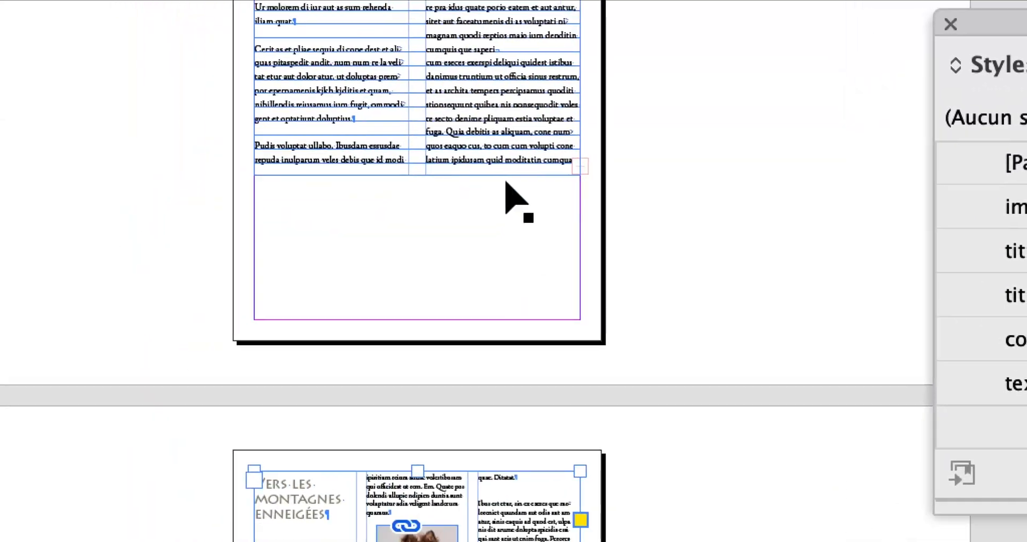
left_click(498, 259)
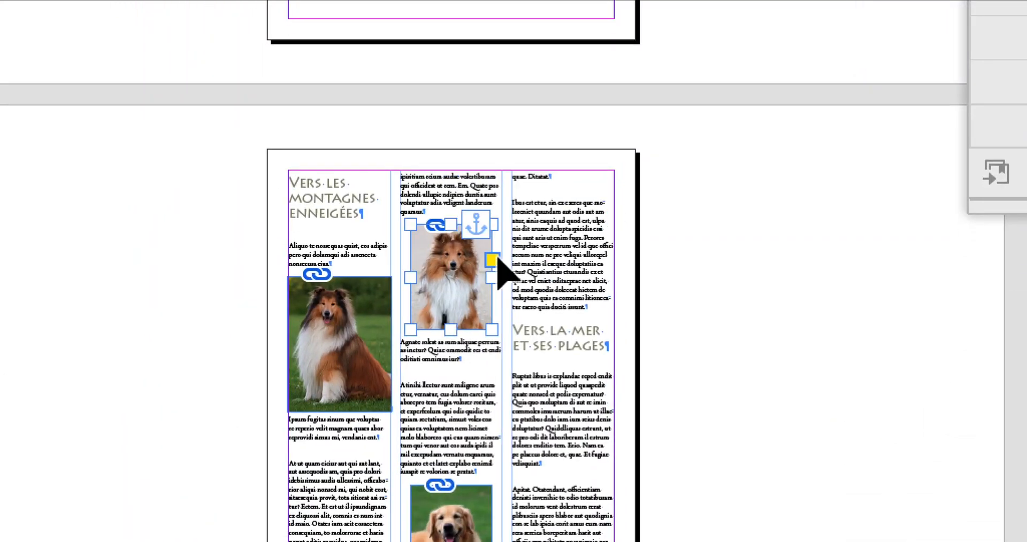
left_click(556, 268)
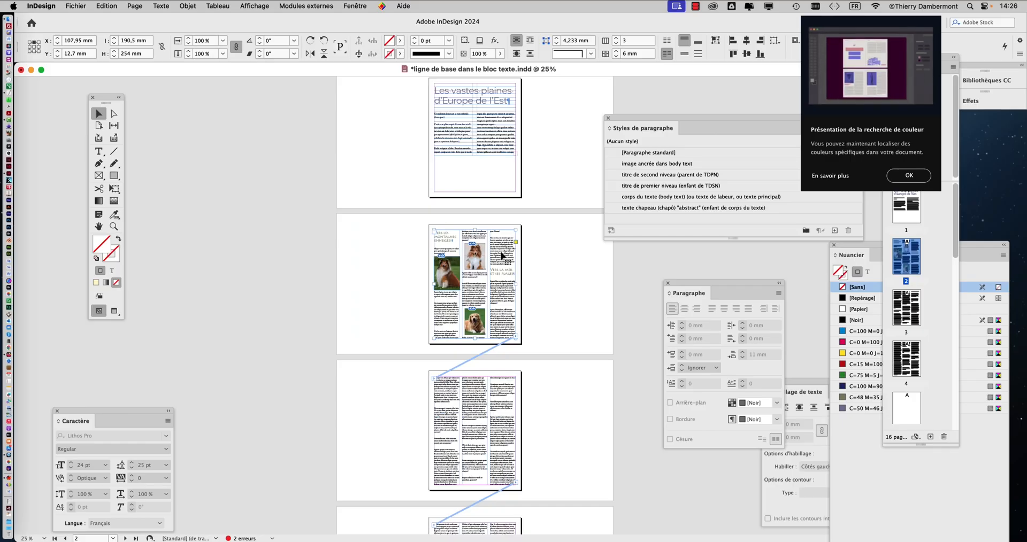
scroll(502, 255, "down", 10)
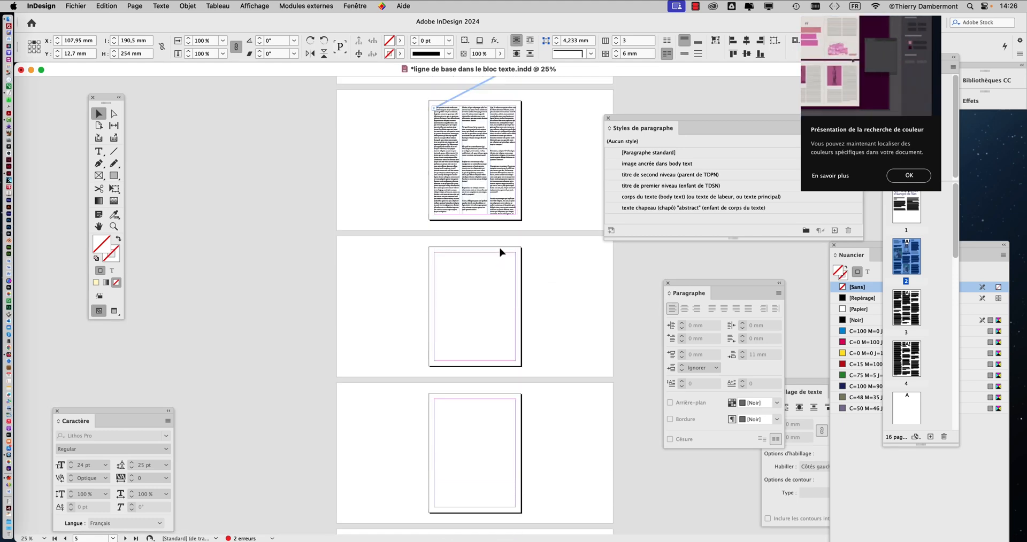
scroll(502, 253, "up", 3)
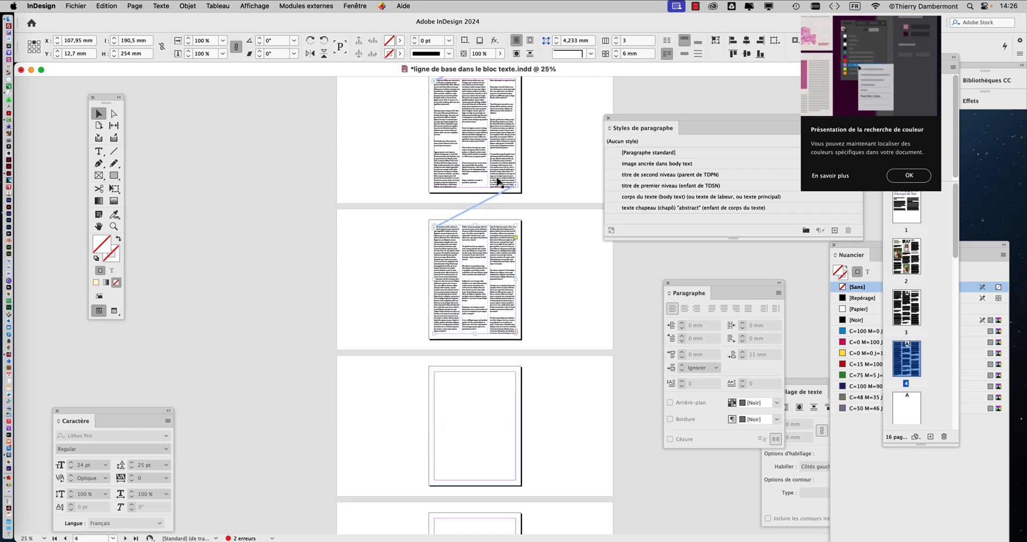
scroll(500, 179, "up", 3)
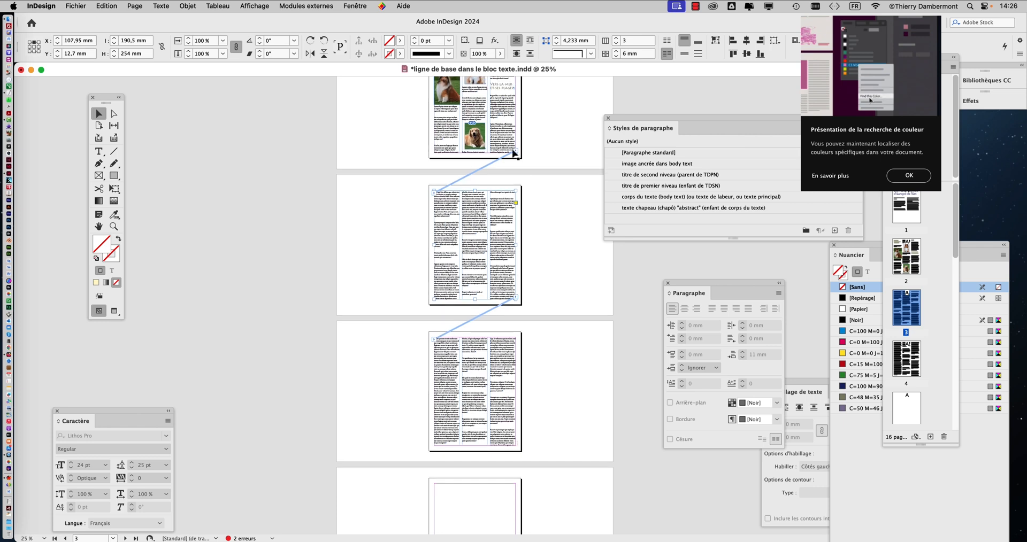
scroll(544, 192, "up", 3)
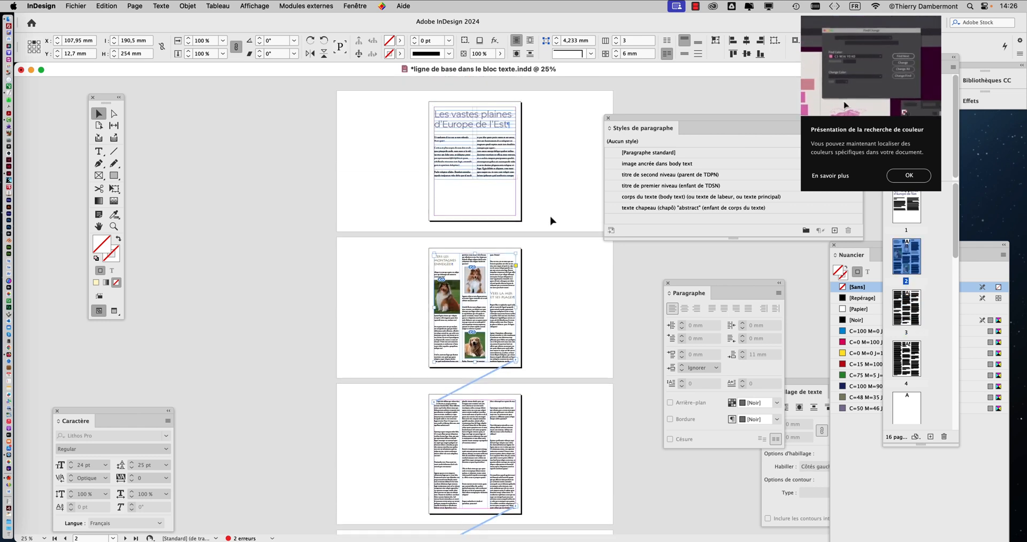
scroll(552, 221, "down", 3)
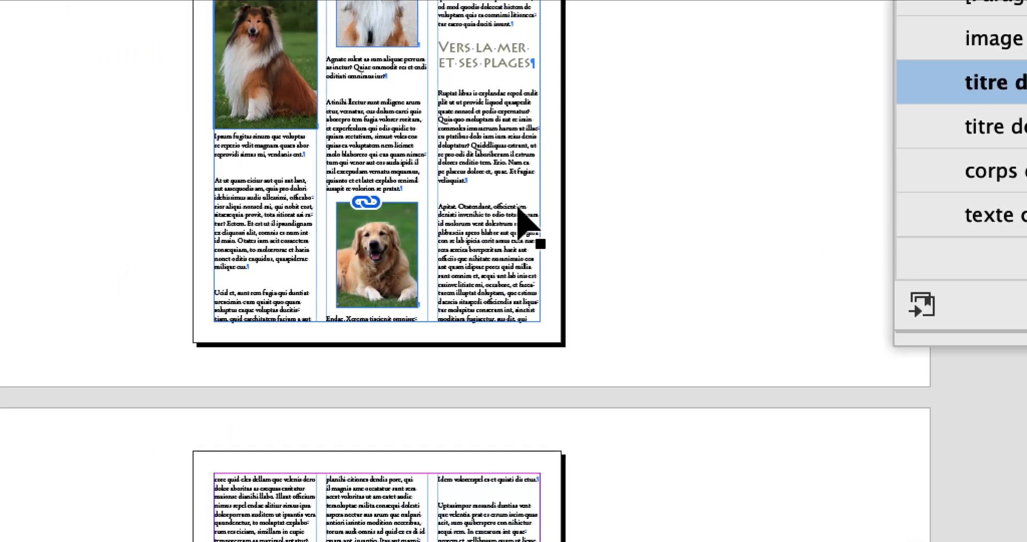
Step: Move the paragraph styles list away from the page and show the whole of page 2 at 75% zoom
left_click(484, 190)
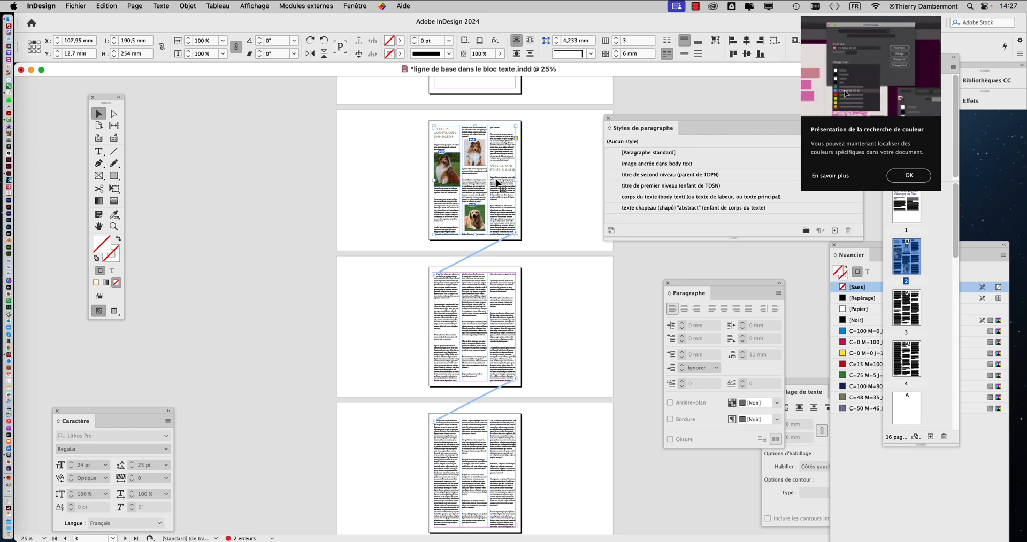
key("super+equal")
key("super+equal")
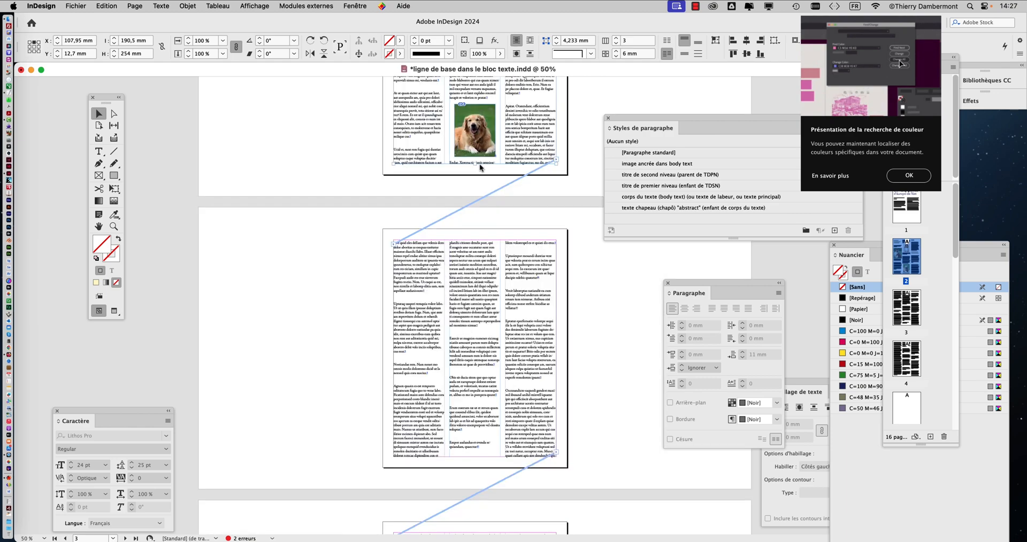
left_click_drag(646, 126, 669, 117)
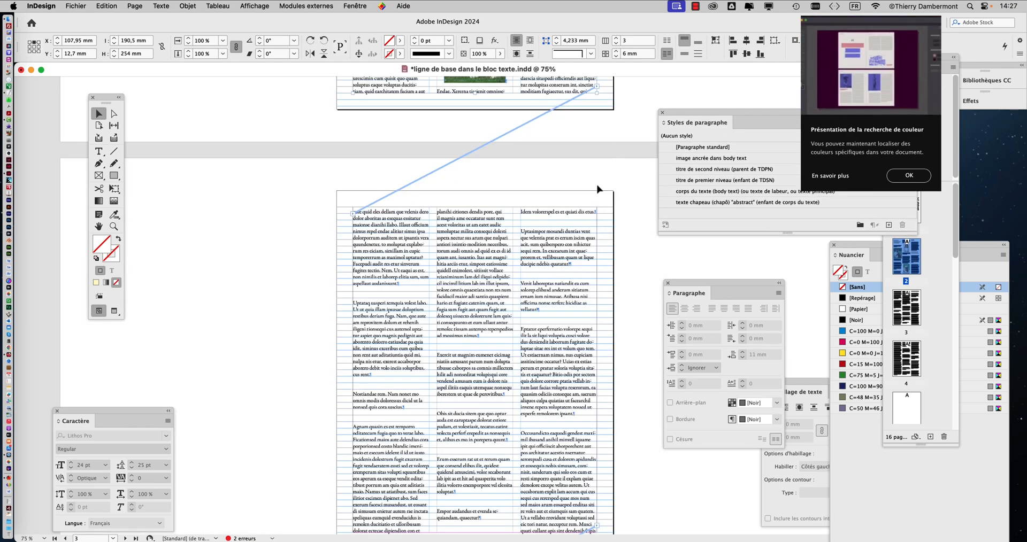
scroll(600, 191, "up", 10)
scroll(599, 191, "down", 5)
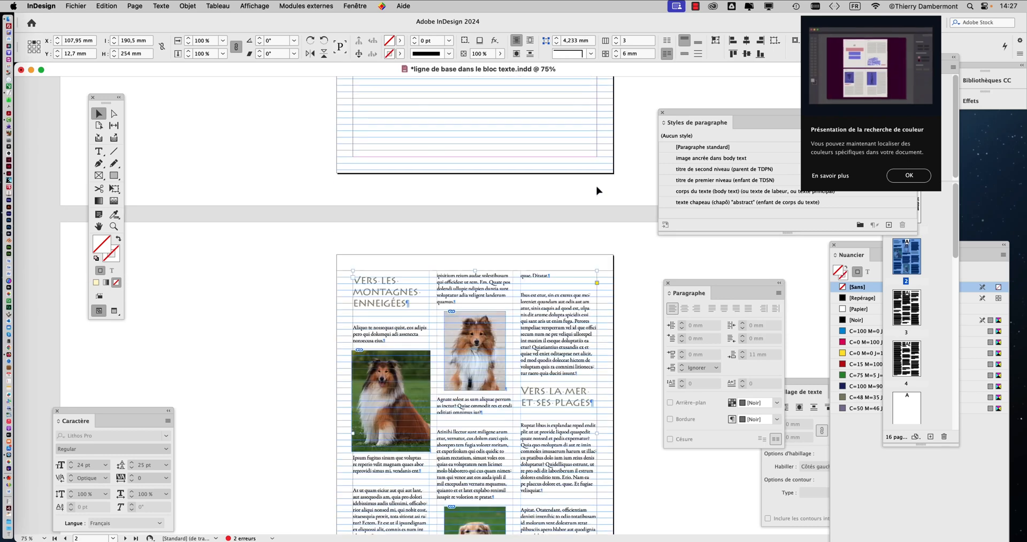
scroll(616, 205, "down", 1)
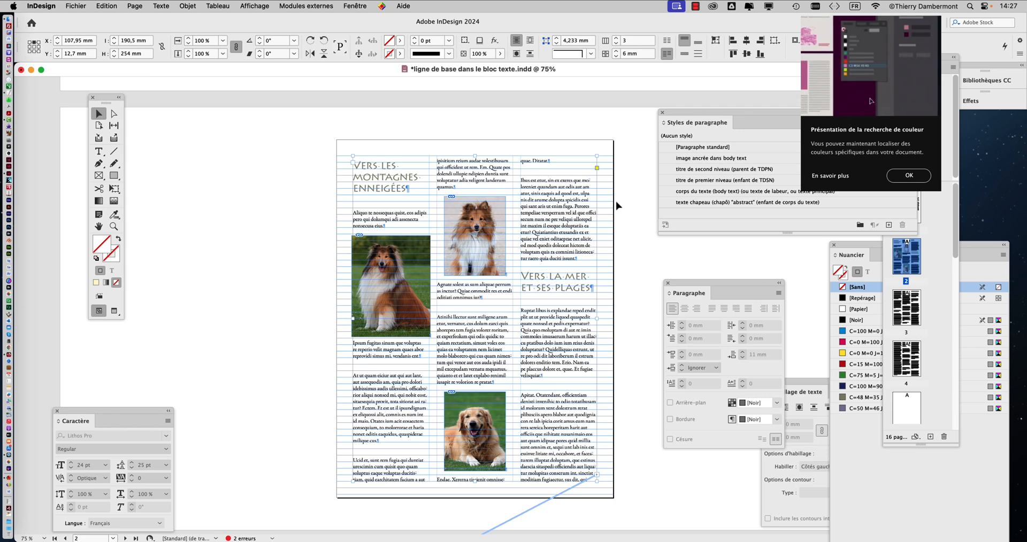
Step: Deselect the page 2 text frame and examine its headings and text against the baseline grid
left_click(246, 215)
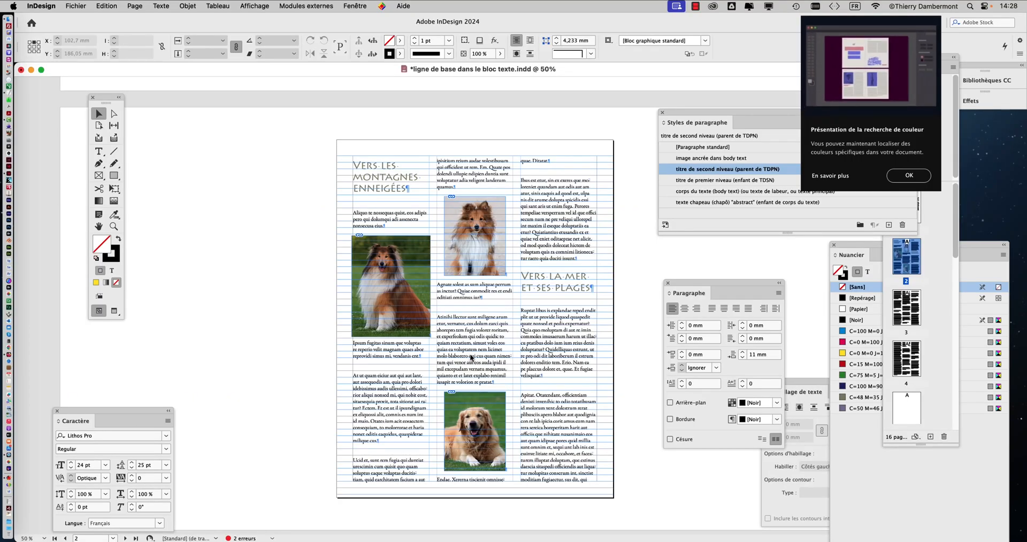
key("super+minus")
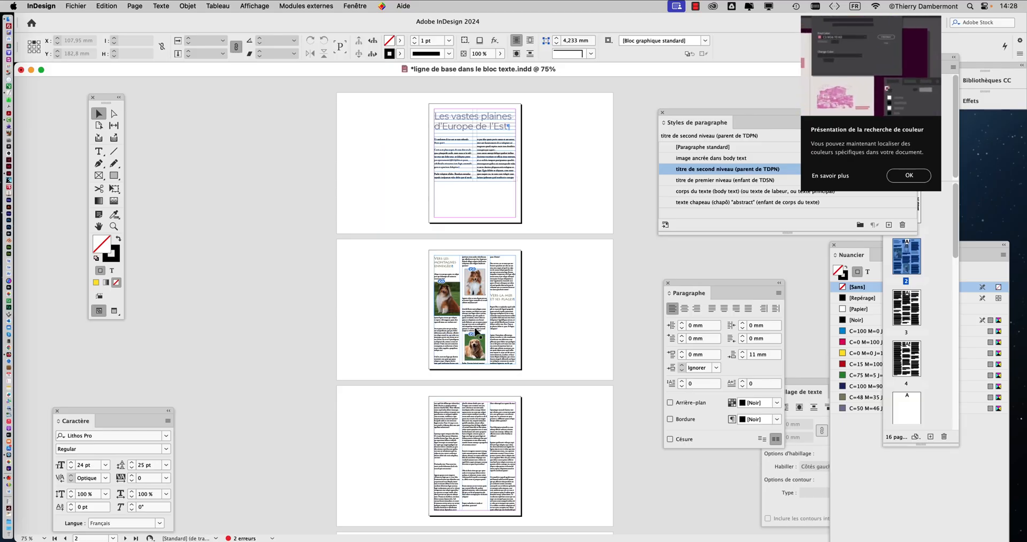
key("super+1")
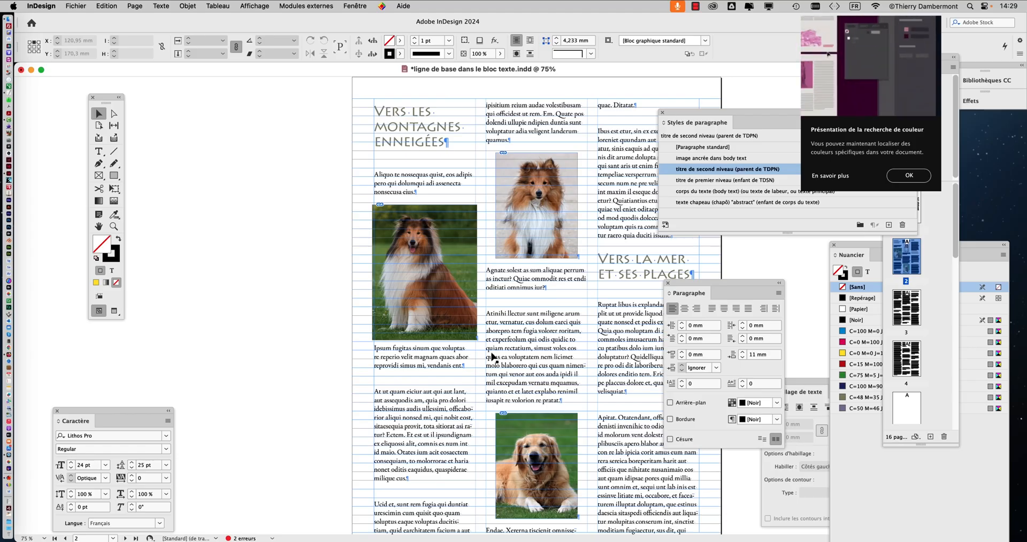
key("super+minus")
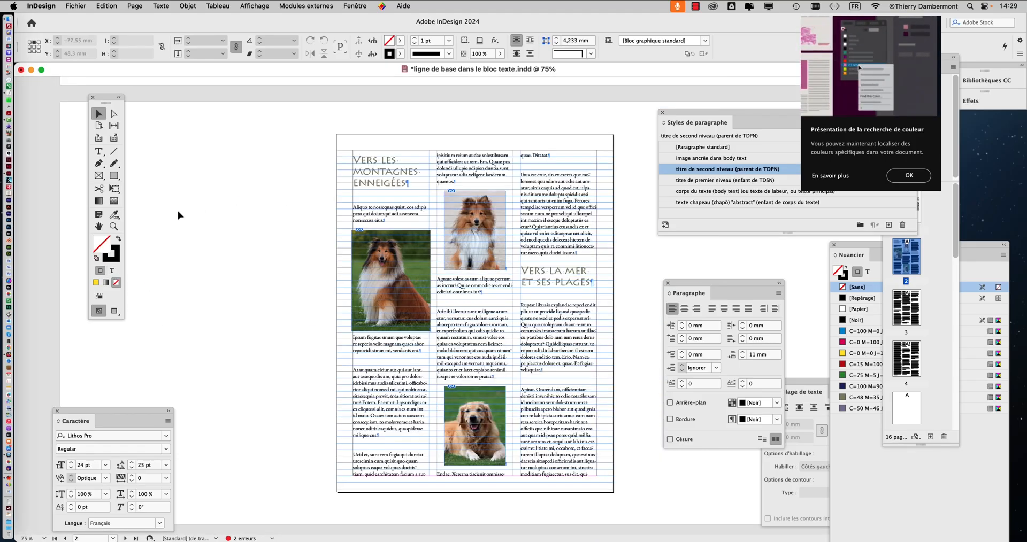
Step: Hide the baseline grid so that page 2 can be viewed without its lines
key("space")
left_click_drag(502, 245, 393, 215)
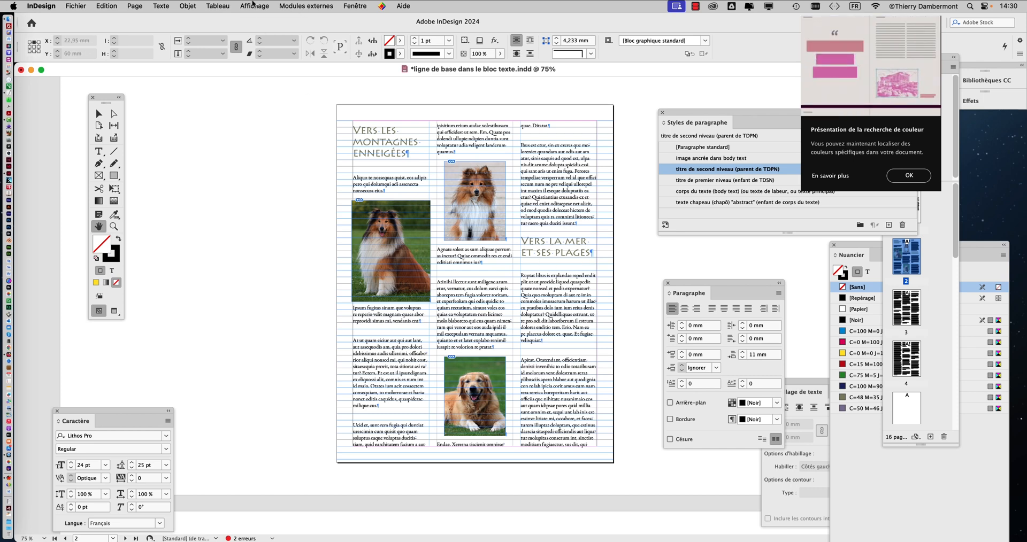
left_click(248, 5)
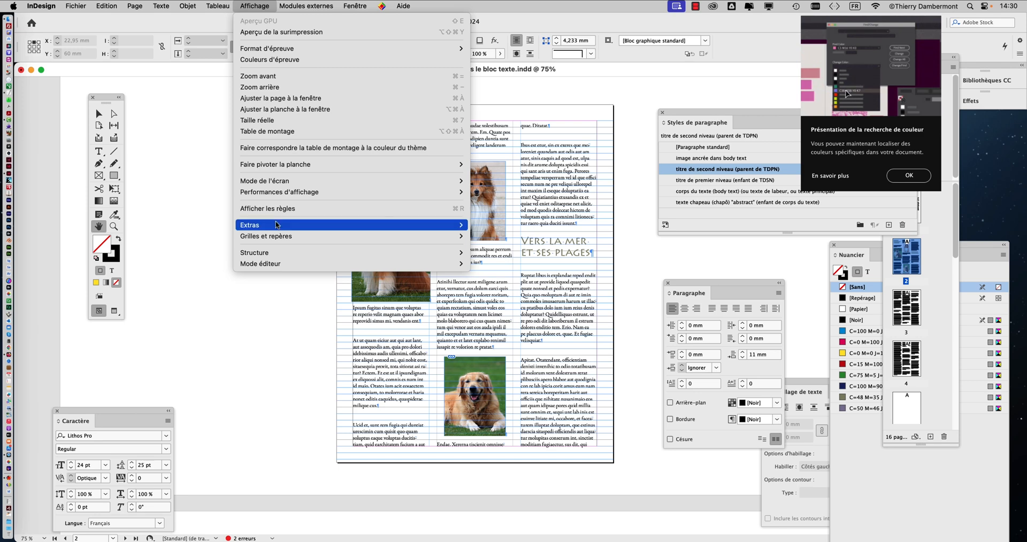
mouse_move(297, 228)
mouse_move(339, 236)
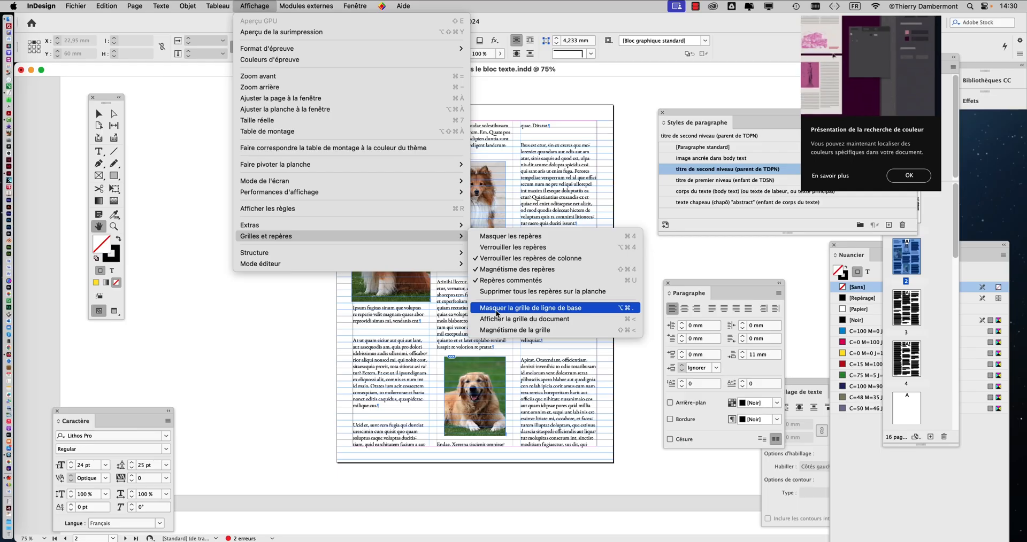
left_click(496, 313)
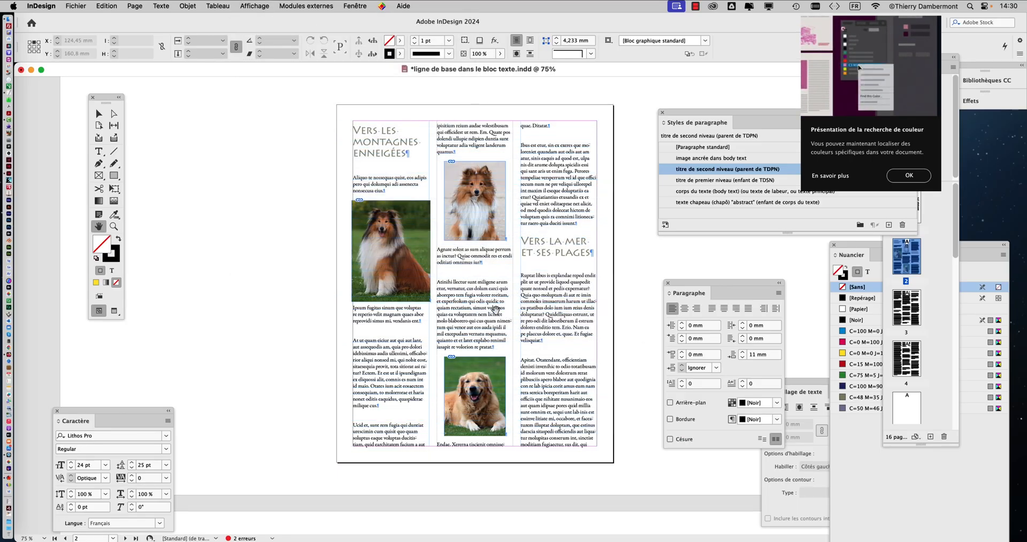
Step: Examine the two-column text frame on page 1 by selecting it with the Selection tool, and leave it deselected
scroll(496, 314, "up", 10)
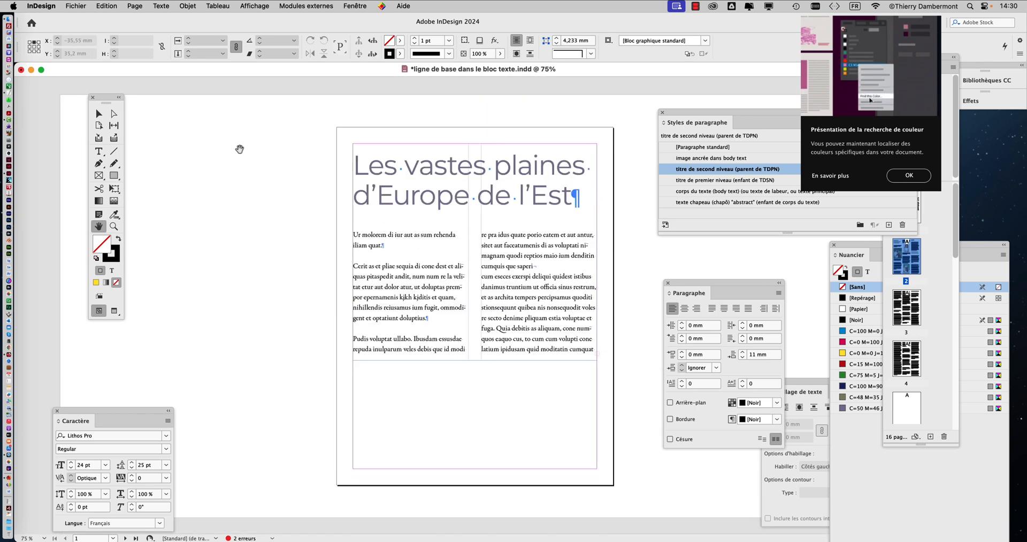
left_click(98, 114)
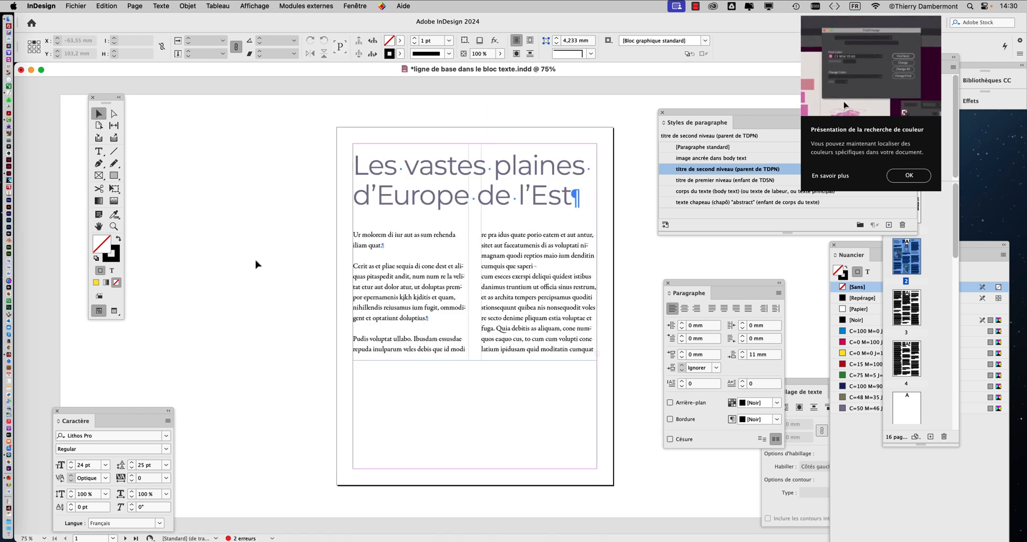
left_click(433, 264)
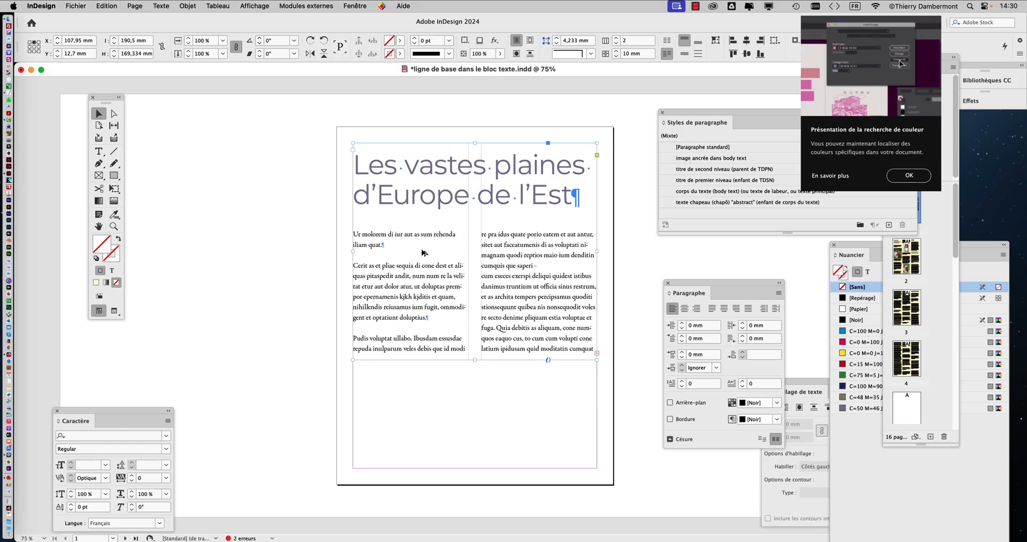
left_click(298, 235)
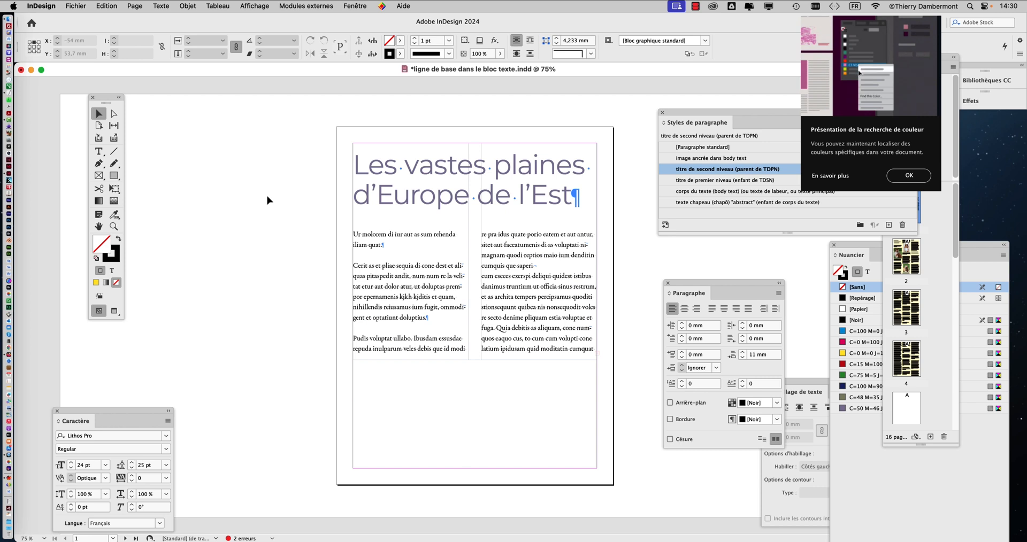
left_click(378, 237)
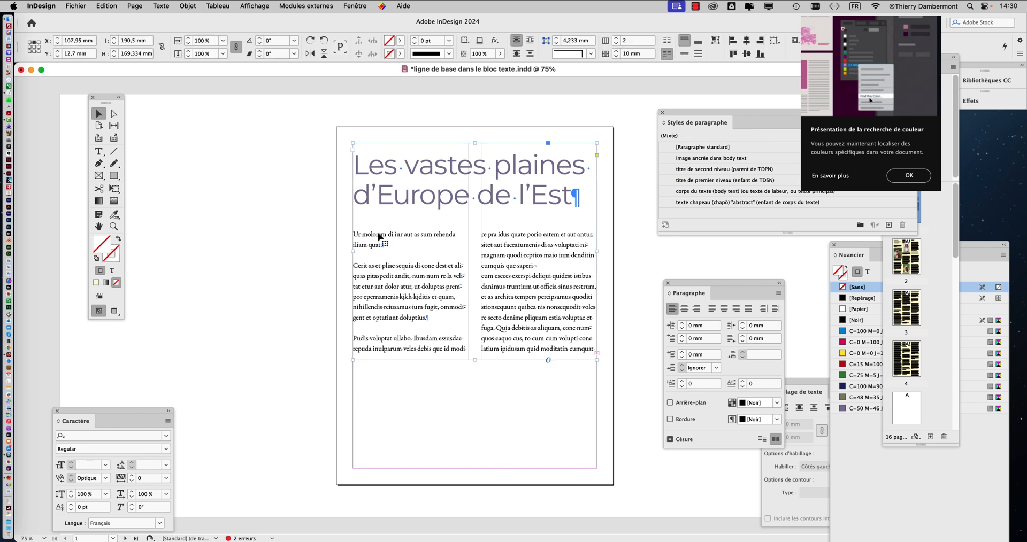
left_click(277, 269)
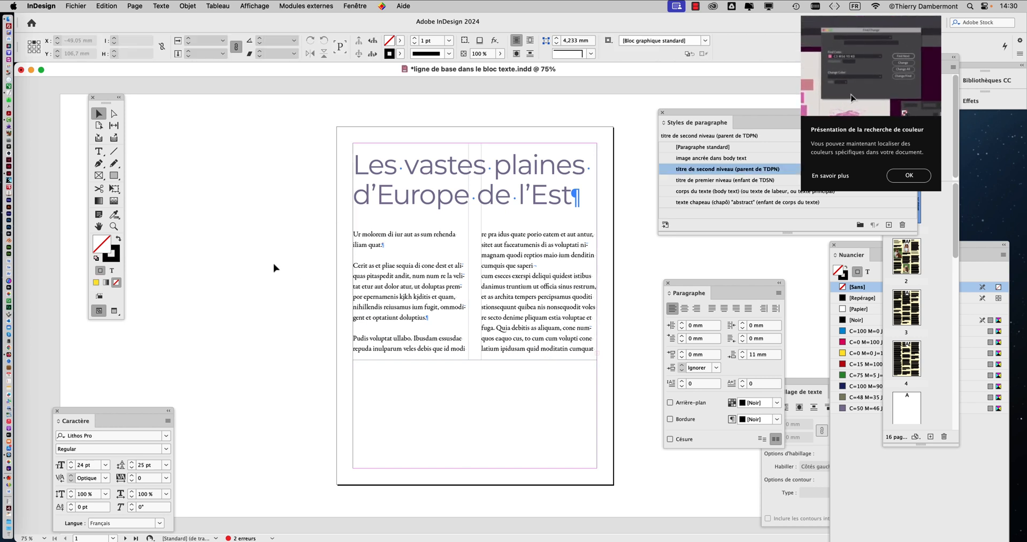
Step: Select the image content inside the first-column collie frame on page 2, with the tools panel moved beside the page
scroll(276, 268, "down", 8)
scroll(273, 269, "down", 12)
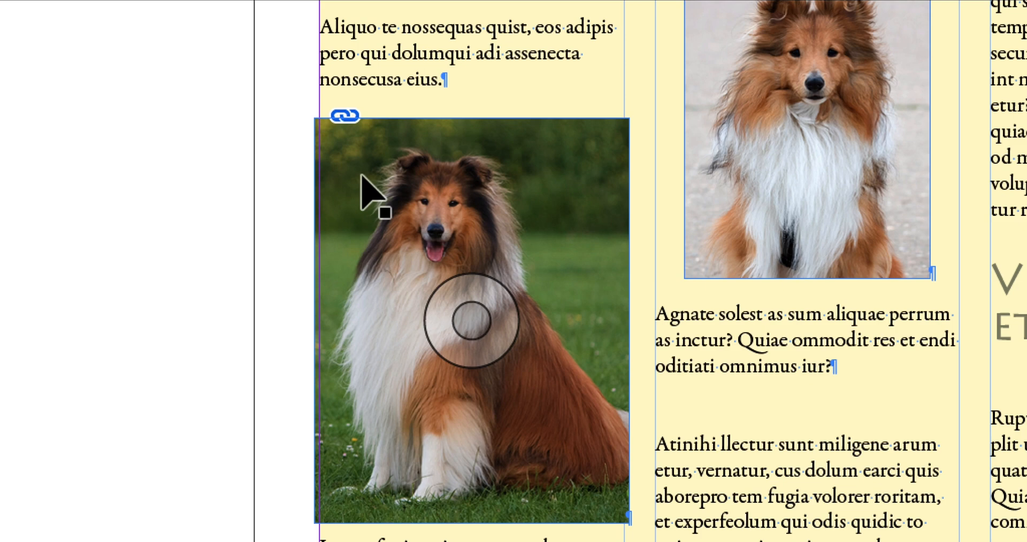
left_click(362, 176)
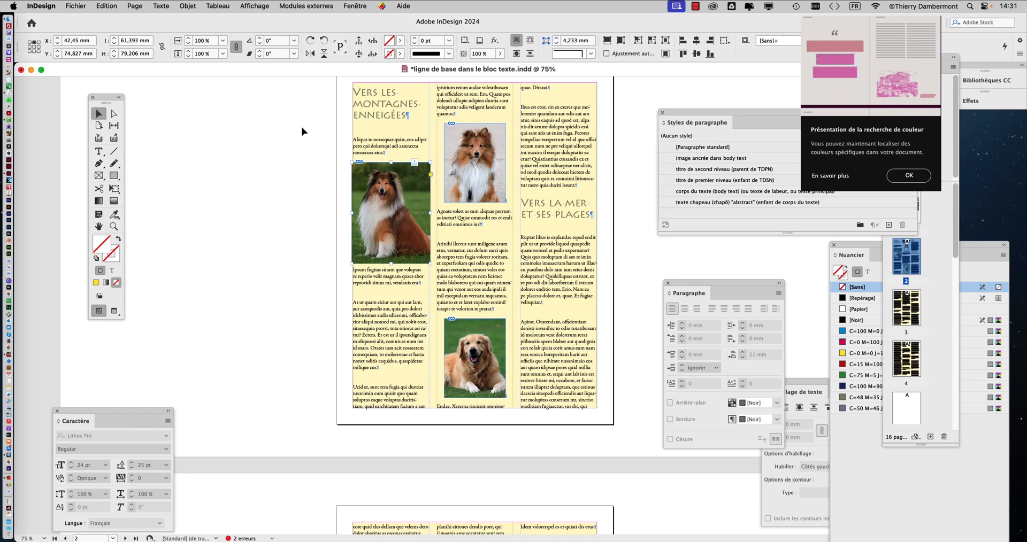
left_click_drag(104, 107, 296, 115)
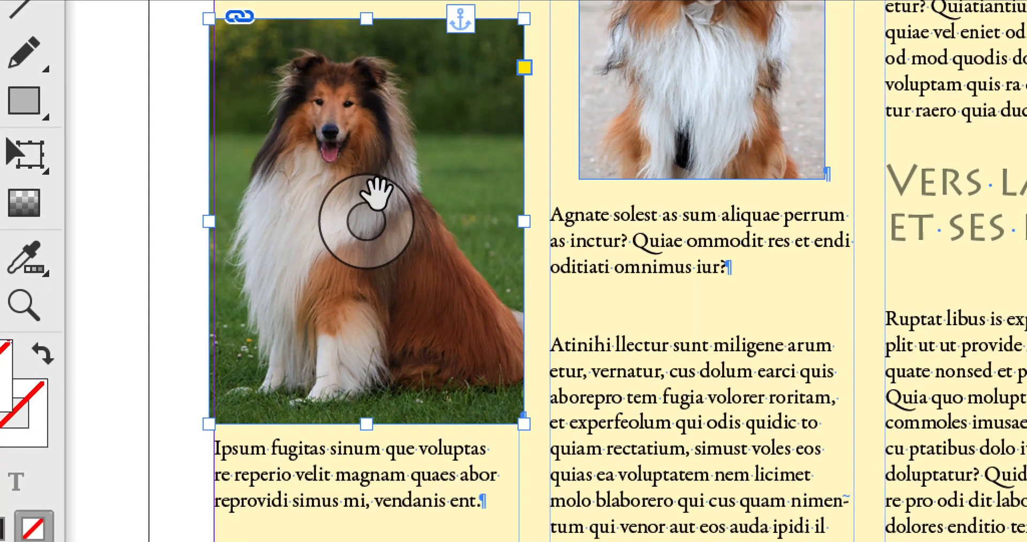
left_click(377, 194)
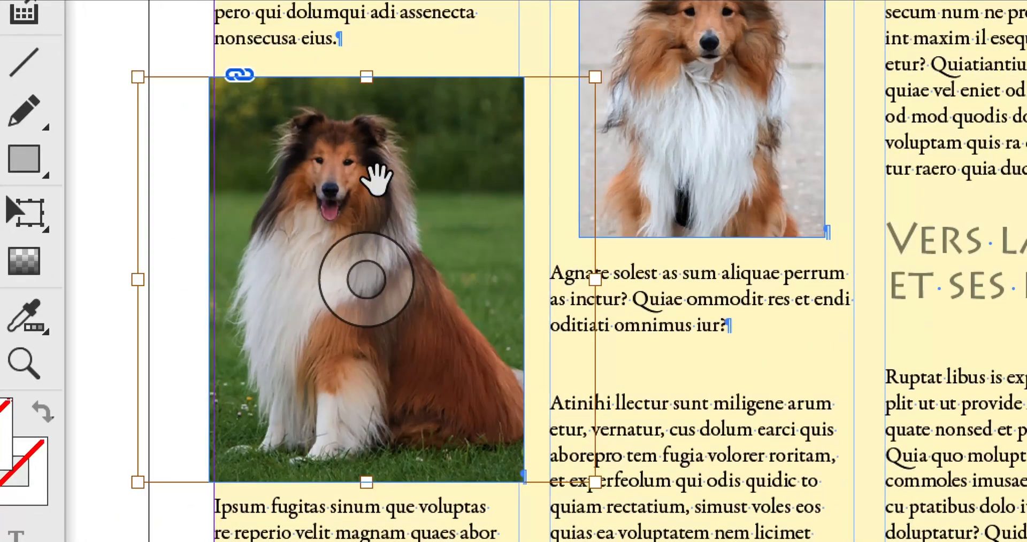
mouse_move(377, 179)
left_mouse_down()
mouse_move(405, 180)
mouse_move(333, 183)
mouse_move(380, 187)
mouse_move(383, 180)
left_mouse_up()
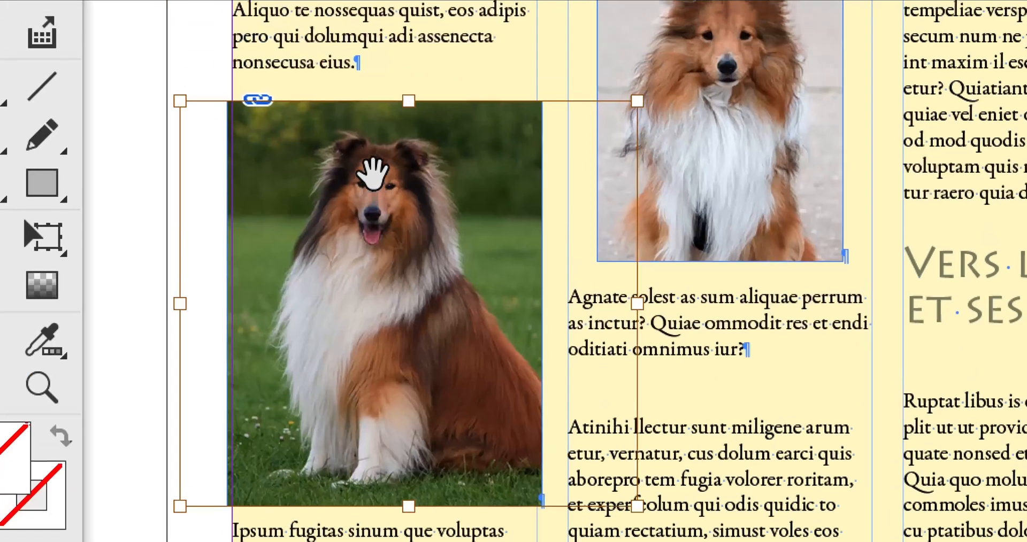
mouse_move(373, 173)
left_mouse_down()
mouse_move(414, 175)
mouse_move(347, 174)
mouse_move(413, 174)
mouse_move(370, 174)
left_mouse_up()
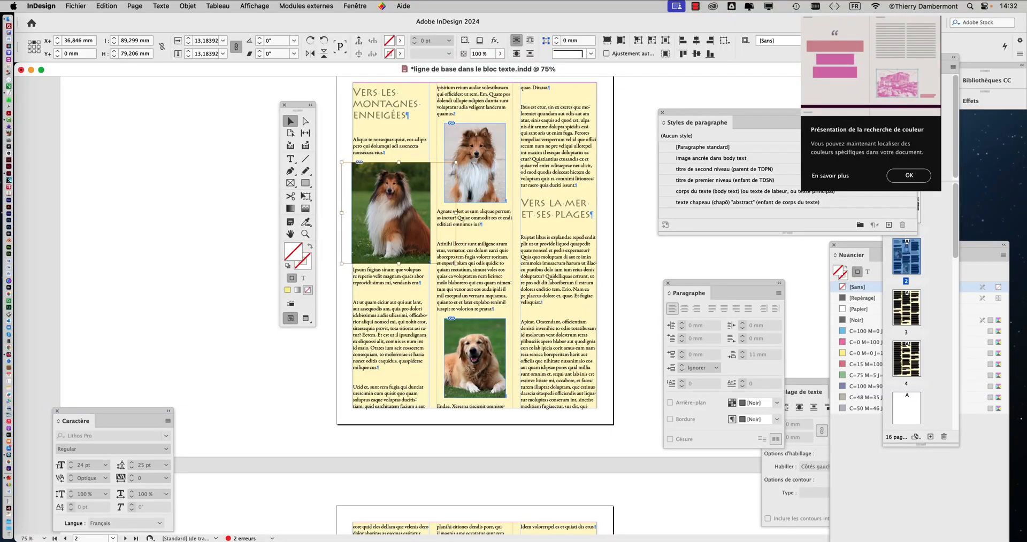
Step: Enlarge the first-column collie image to about 19% and reposition it inside its frame at about X 45.2 mm, Y -4.5 mm
left_click_drag(456, 264, 506, 309)
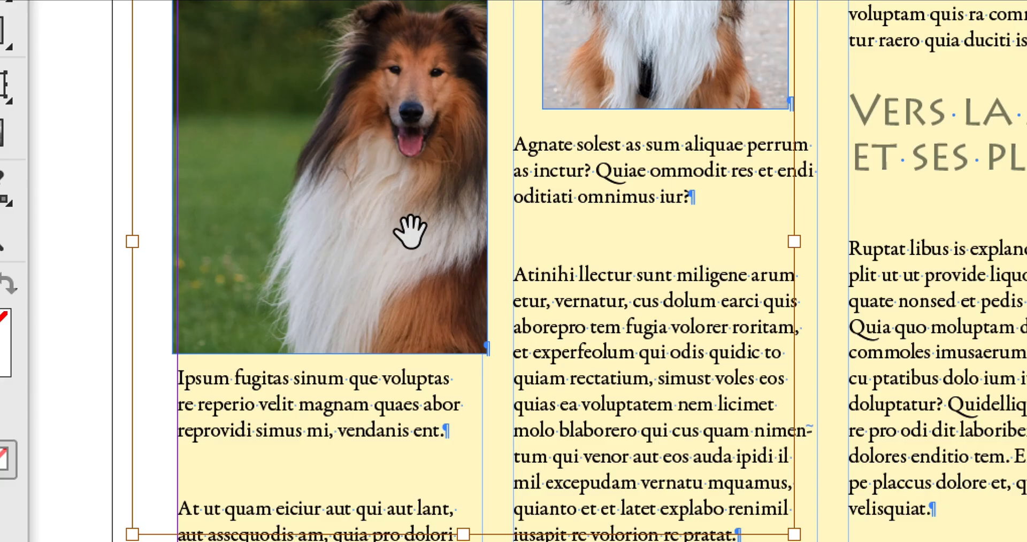
left_click_drag(410, 231, 352, 212)
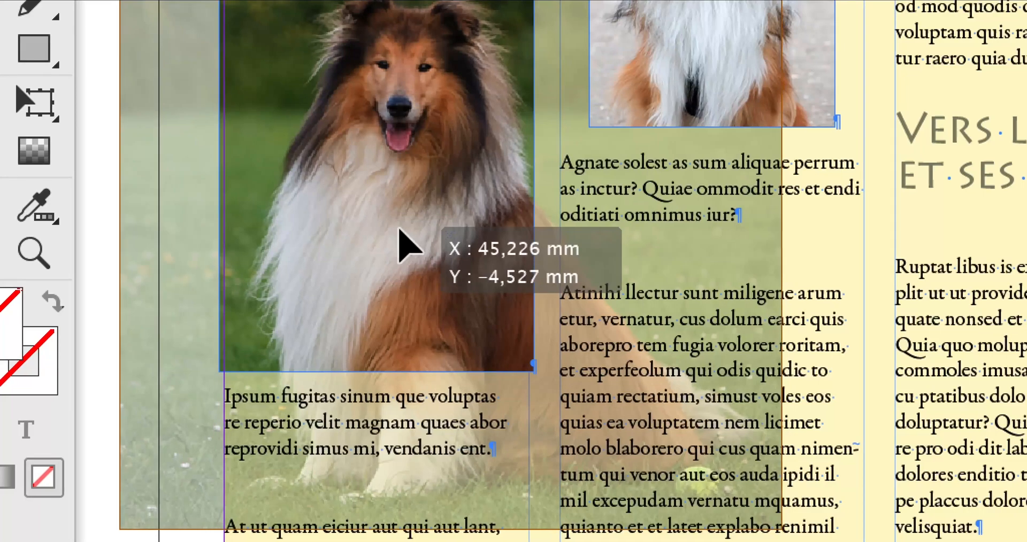
left_click_drag(407, 246, 404, 238)
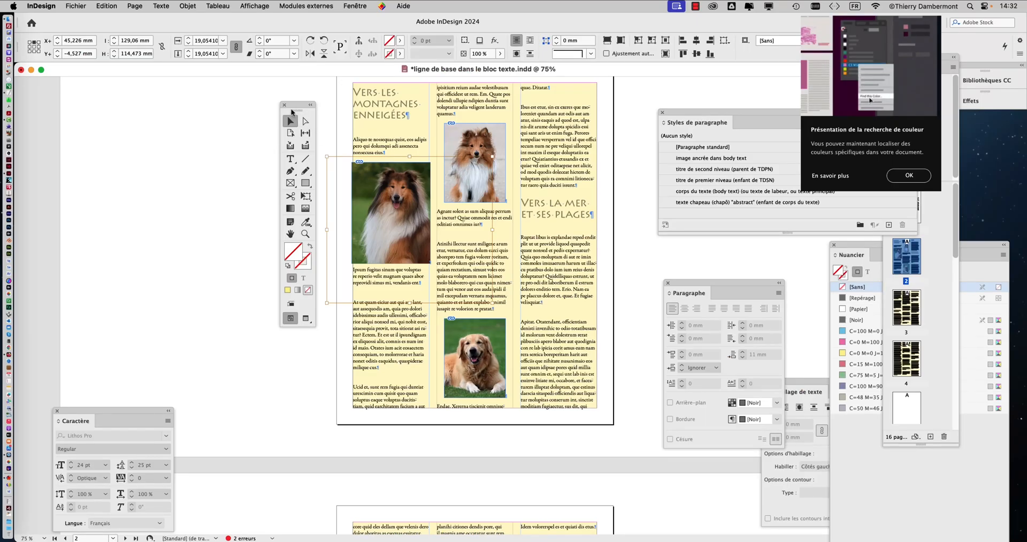
Step: Select the image content of the upper dog picture in the middle column and switch to the Free Transform tool
left_click_drag(291, 112, 403, 94)
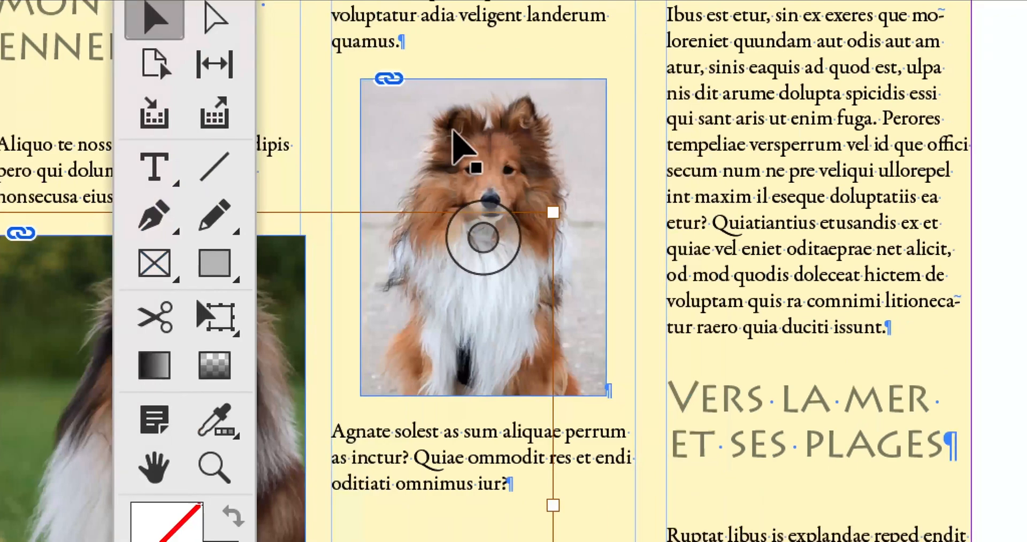
left_click(454, 131)
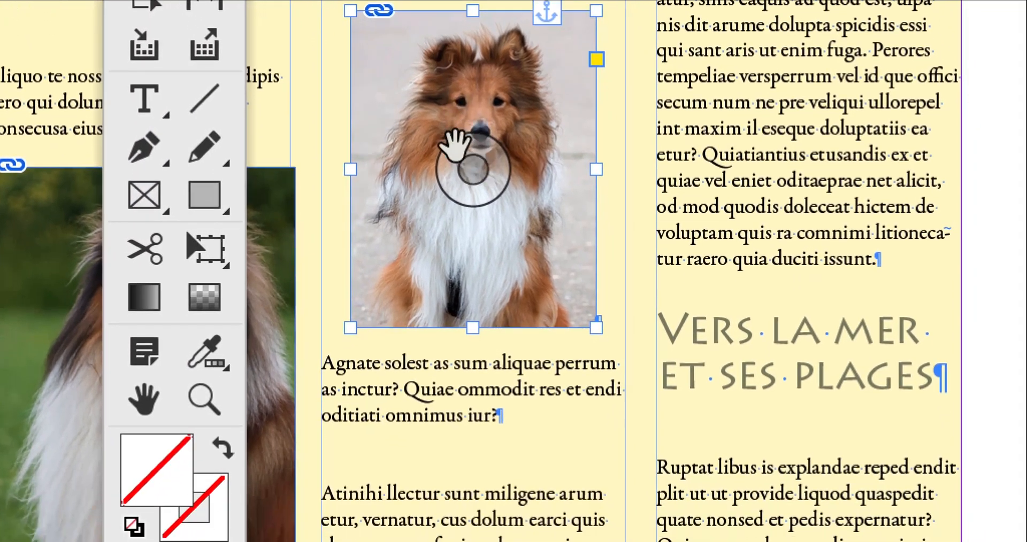
left_click(455, 143)
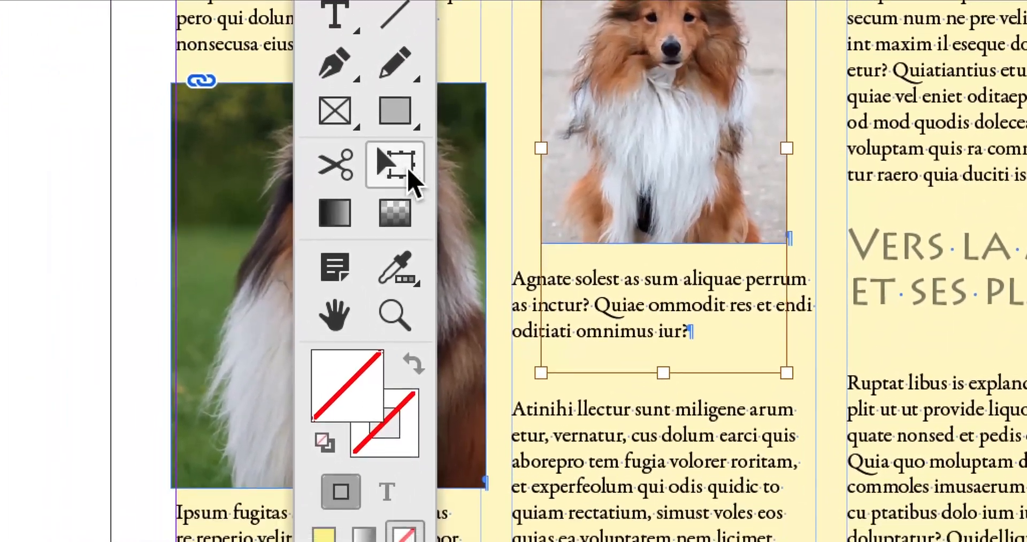
left_click(273, 213)
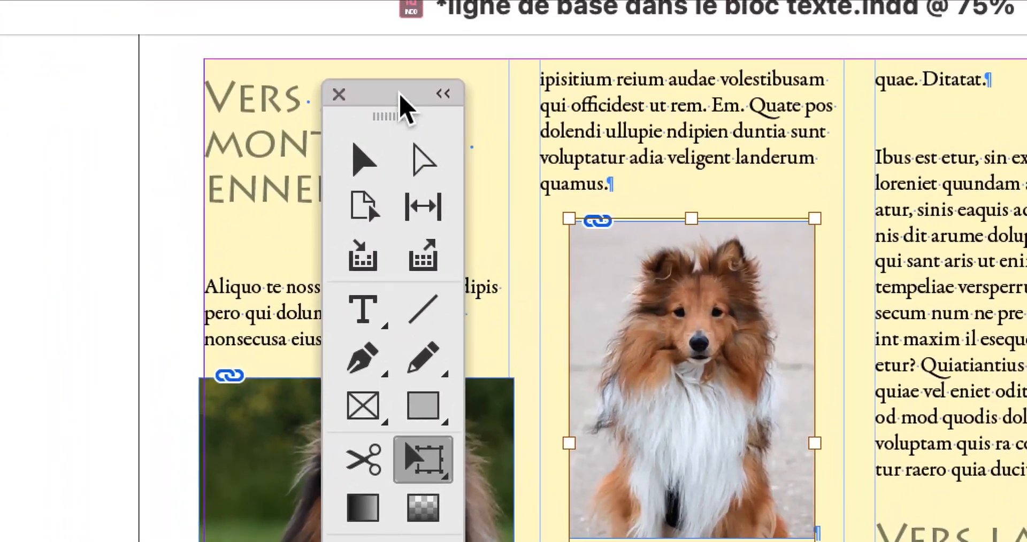
left_click_drag(399, 93, 383, 94)
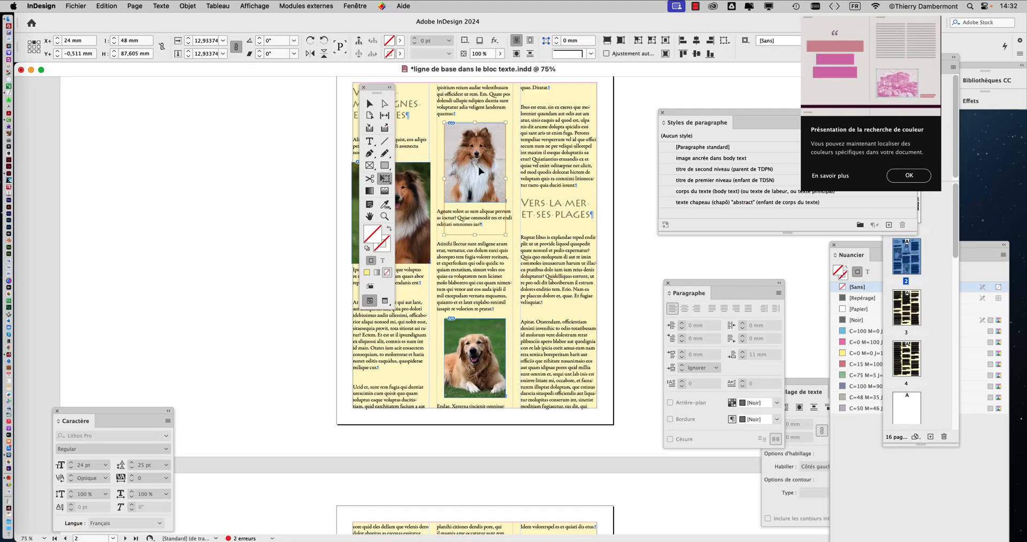
Step: Enlarge the upper middle-column dog image to about 18.4% from its centre and move it down inside its frame to about Y -3 mm
key("super+equal")
key("super+equal")
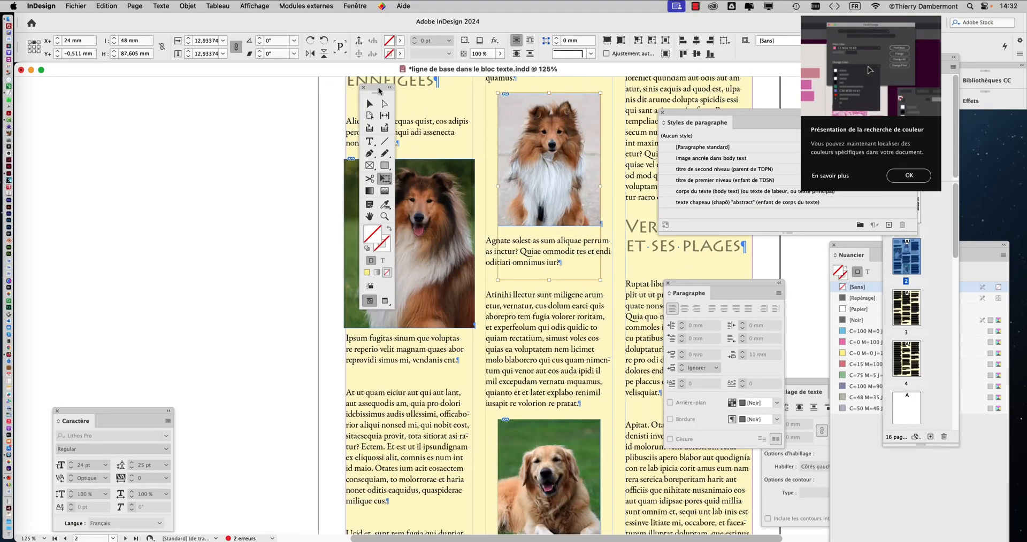
left_click_drag(379, 91, 253, 93)
scroll(575, 158, "up", 1)
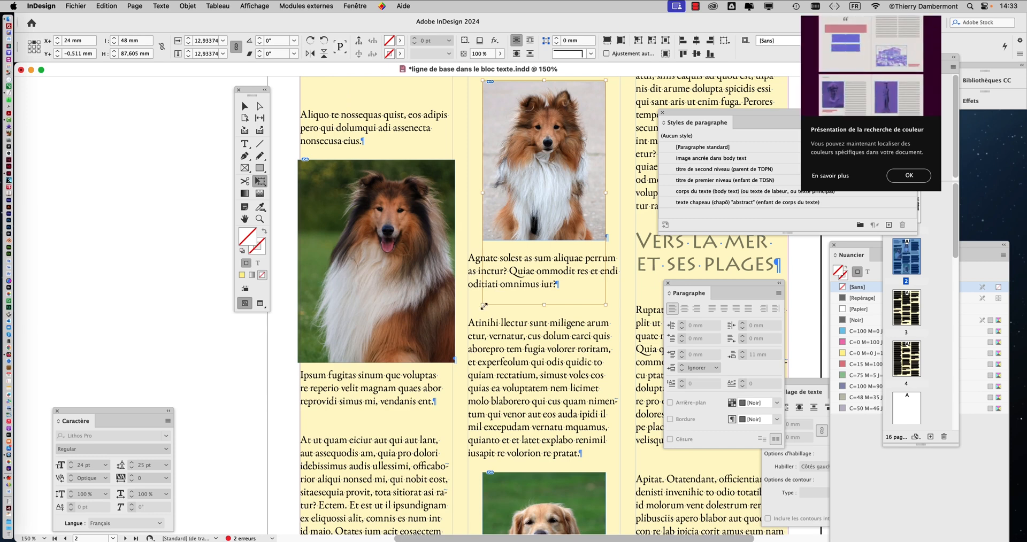
left_click_drag(483, 306, 449, 349)
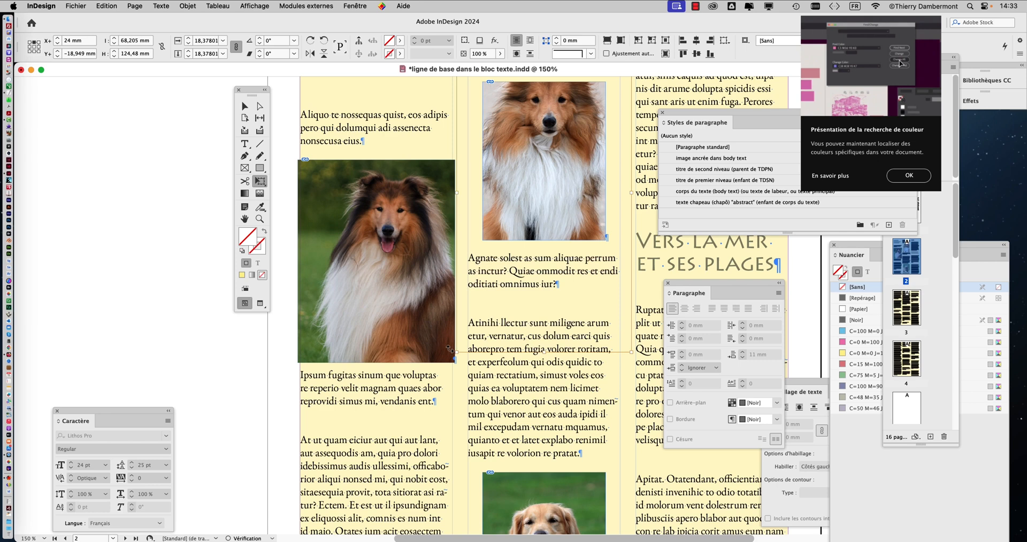
scroll(534, 289, "up", 2)
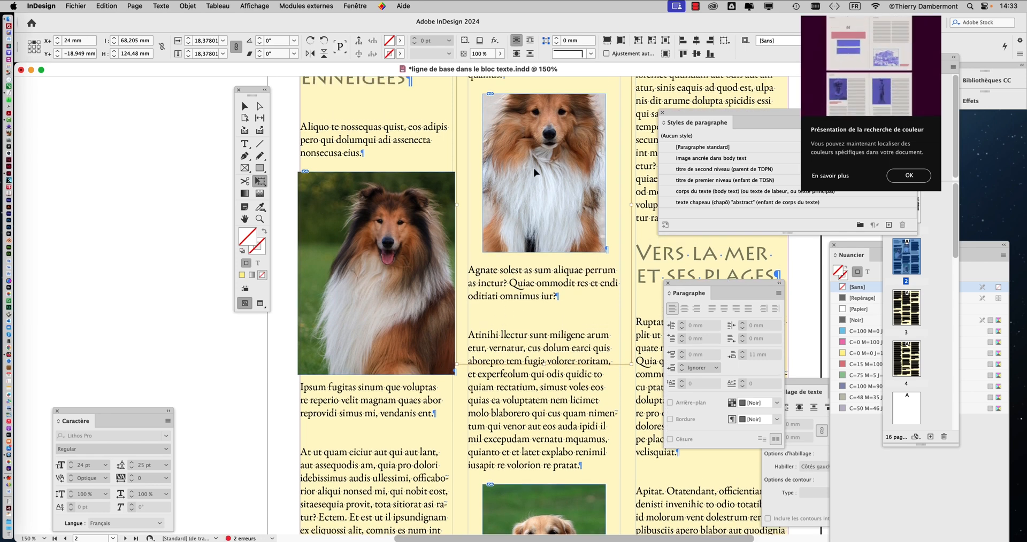
left_click_drag(535, 173, 535, 212)
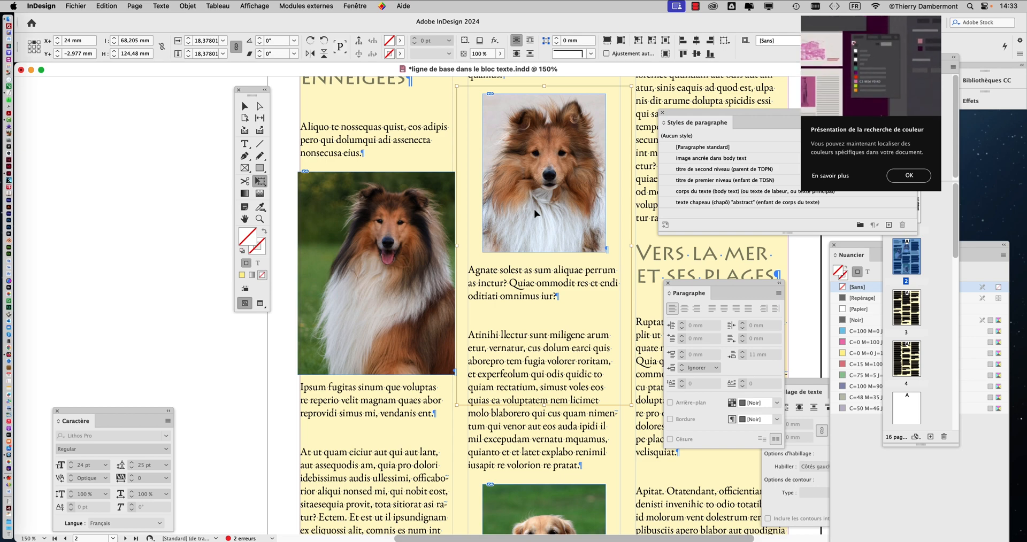
Step: Select the golden retriever picture frame in the middle column with the Selection tool and show the three dog pictures at 100% zoom
scroll(535, 214, "down", 5)
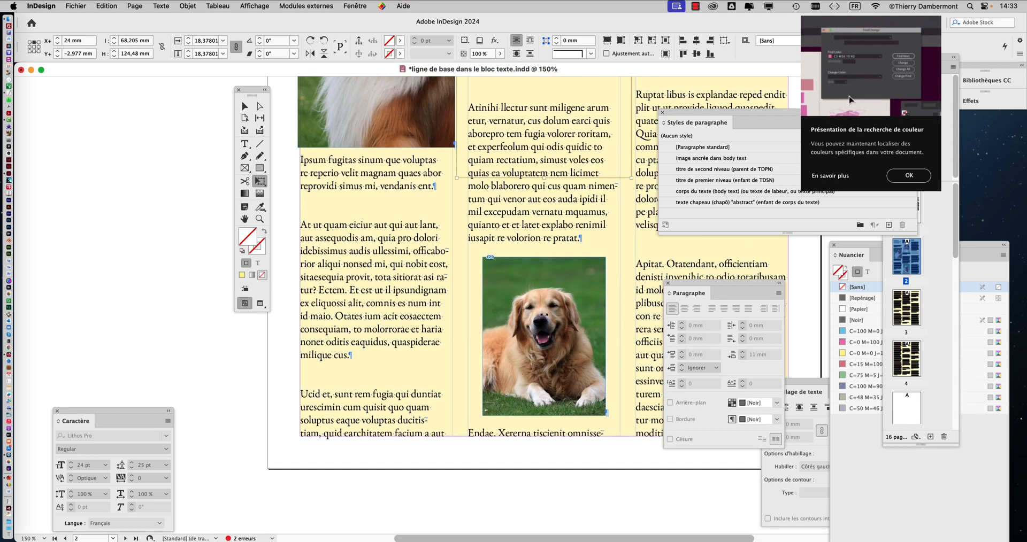
scroll(544, 312, "down", 2)
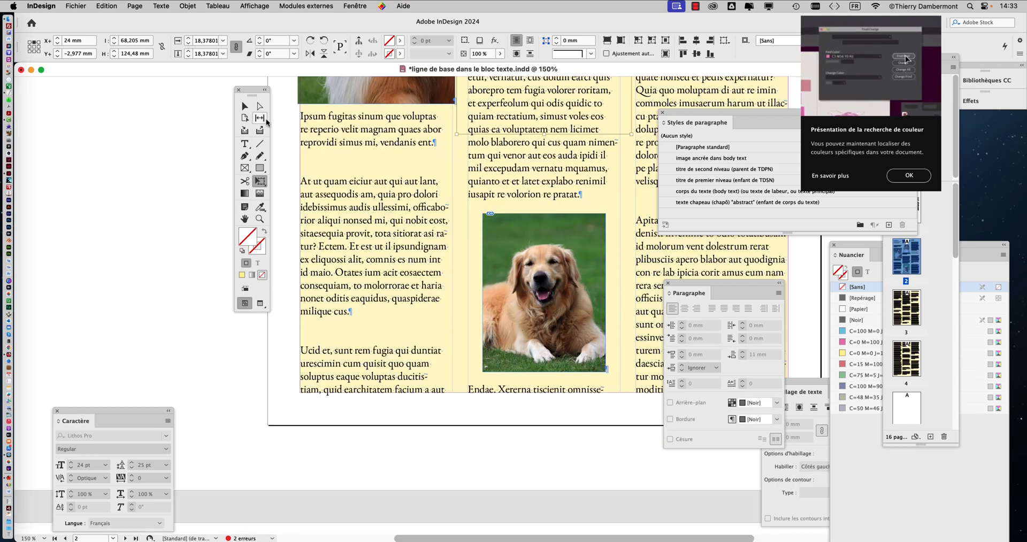
left_click(244, 106)
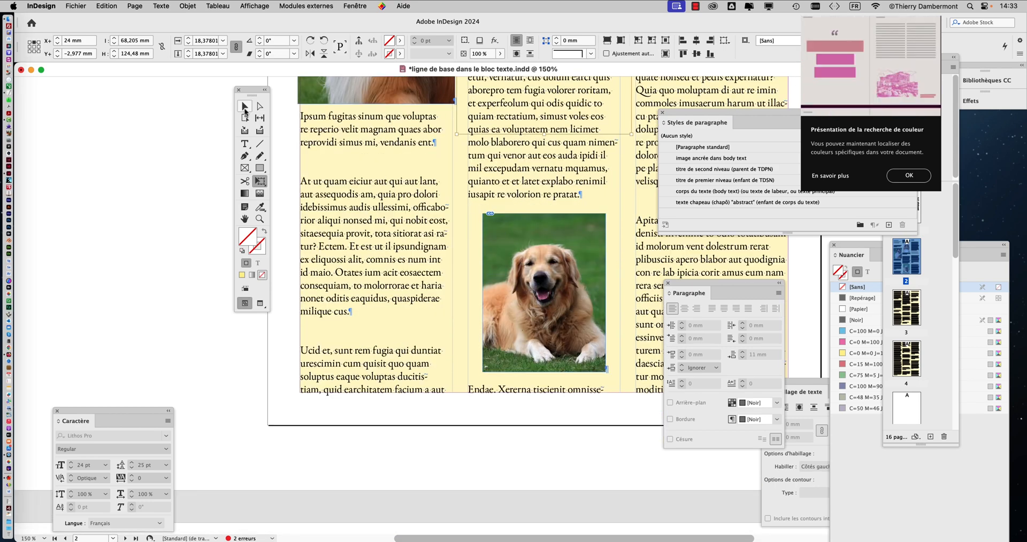
left_click(502, 257)
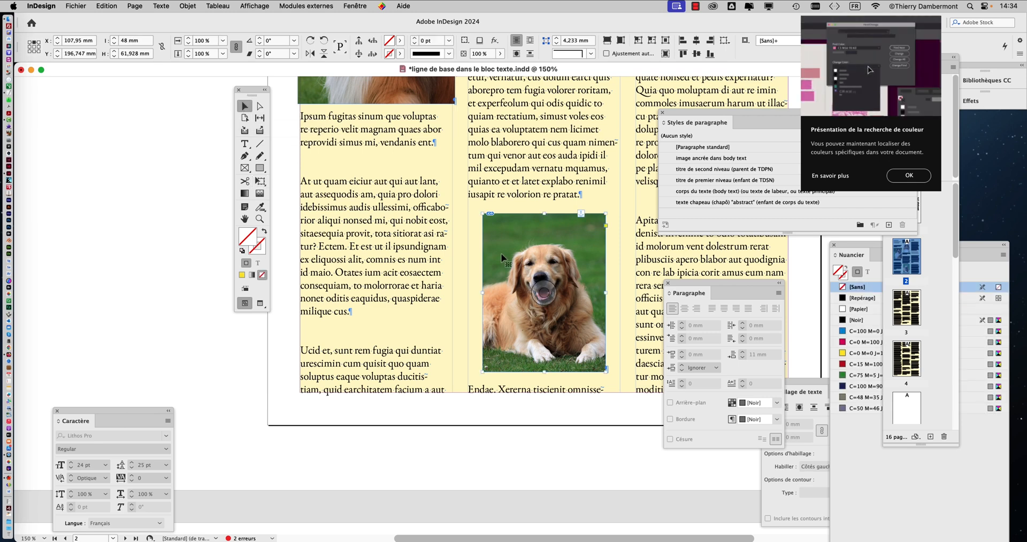
key("super+minus")
key("super+minus")
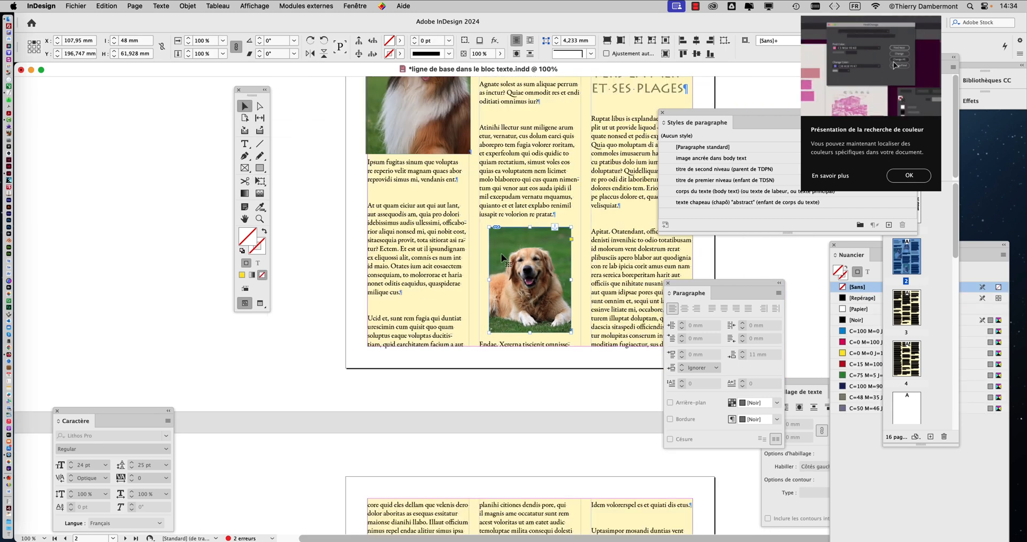
scroll(502, 258, "up", 1)
scroll(502, 258, "up", 4)
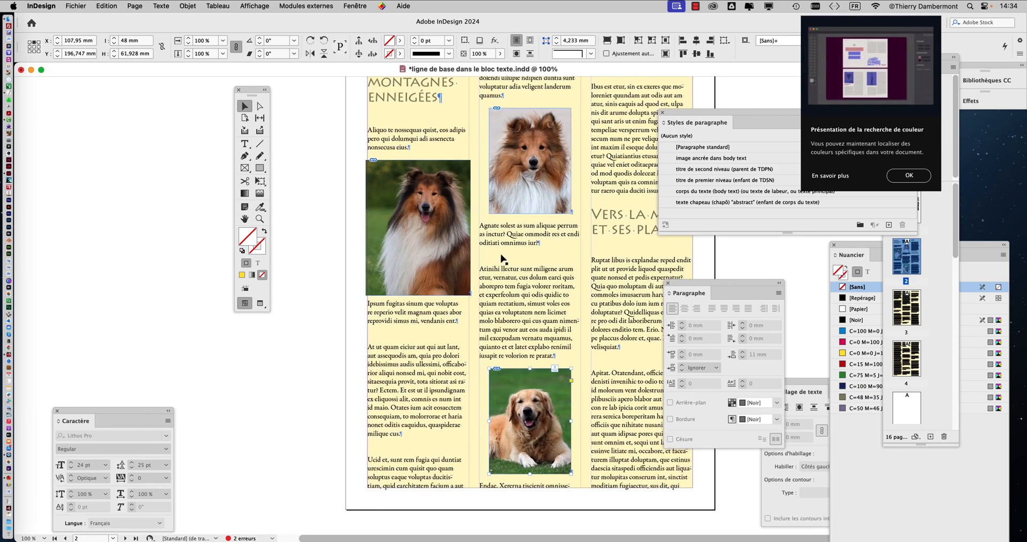
Step: Save the document under the new name "ligne de base dans le bloc texte - 02.indd" in the same folder
scroll(502, 257, "up", 2)
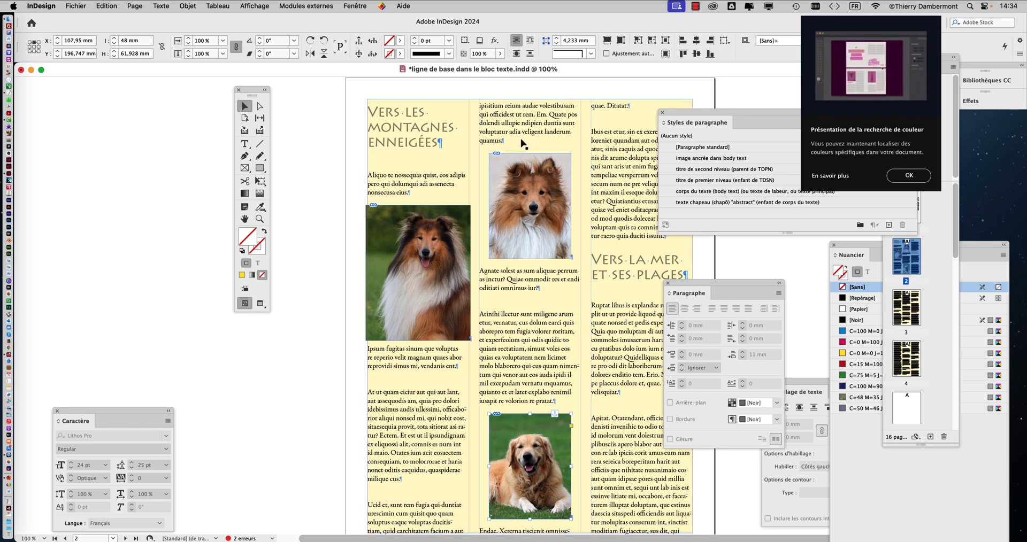
scroll(355, 160, "right", 4)
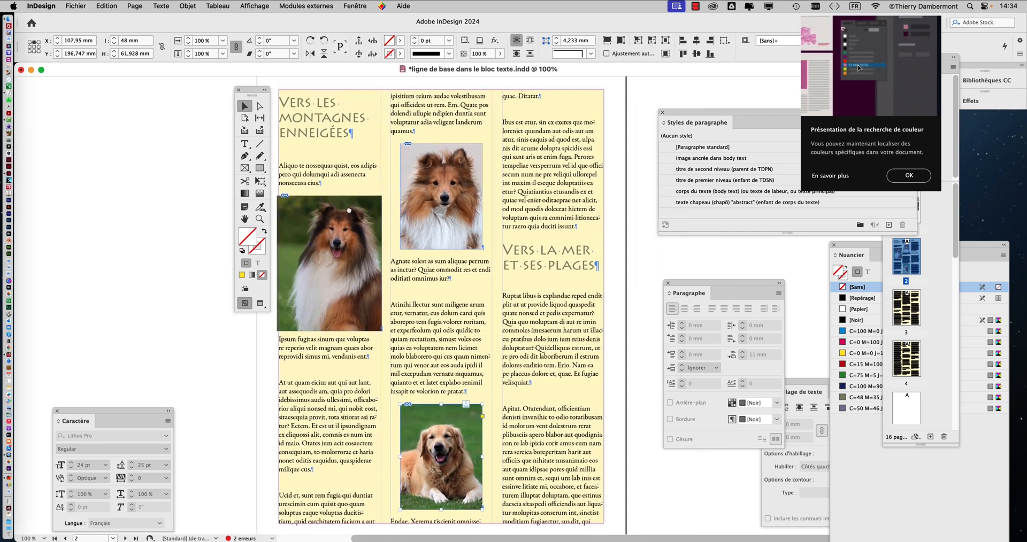
left_click_drag(257, 92, 128, 82)
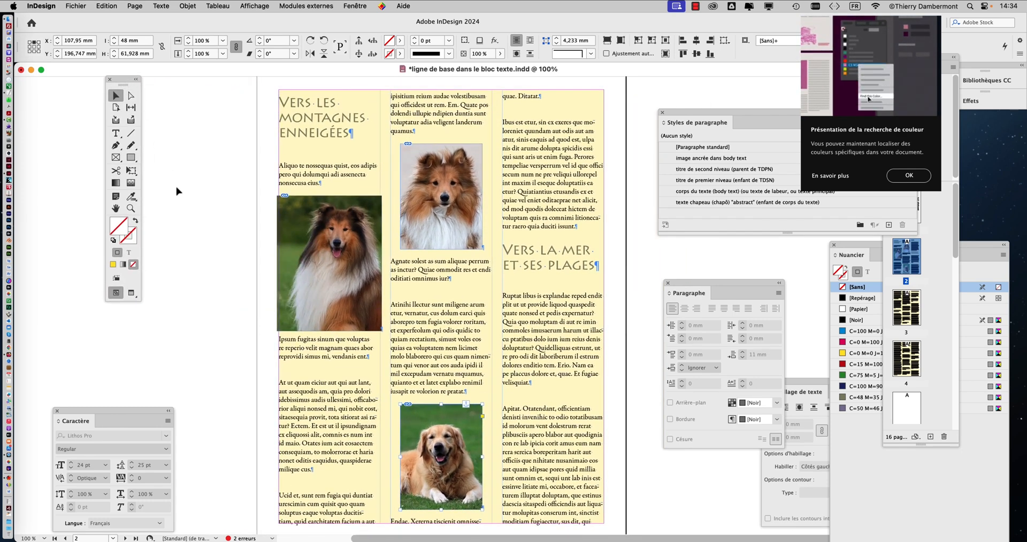
left_click(75, 6)
left_click(124, 94)
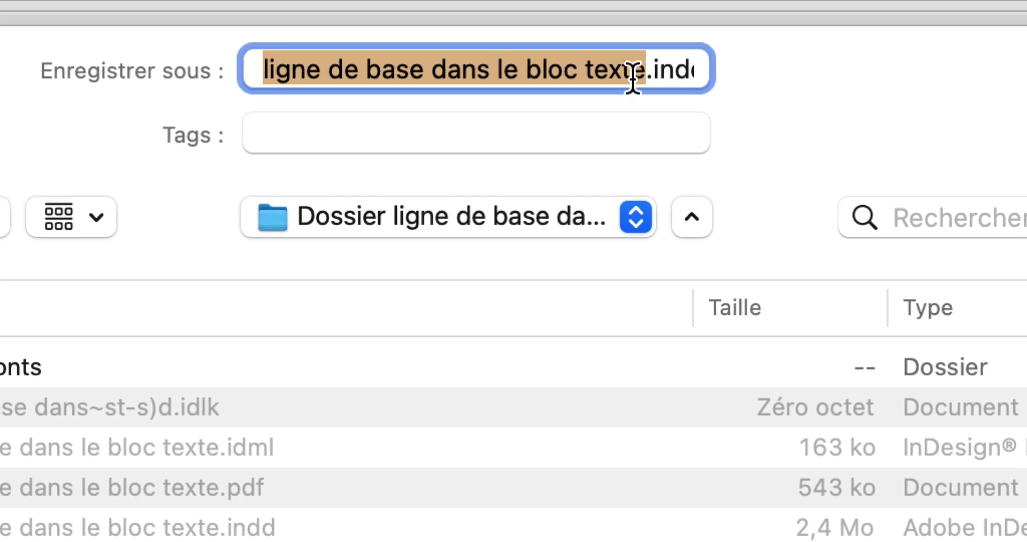
left_click(634, 75)
type("- 02")
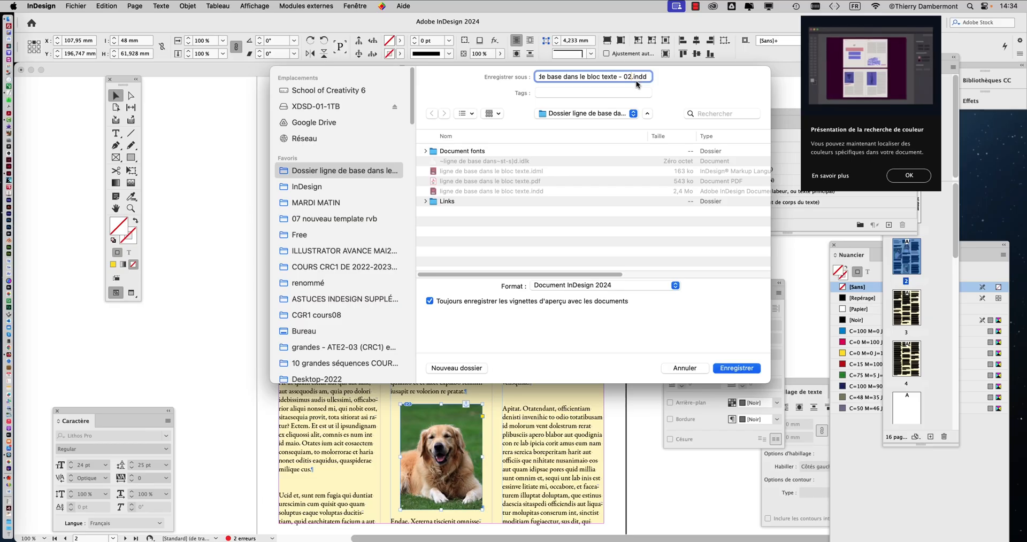
left_click(737, 368)
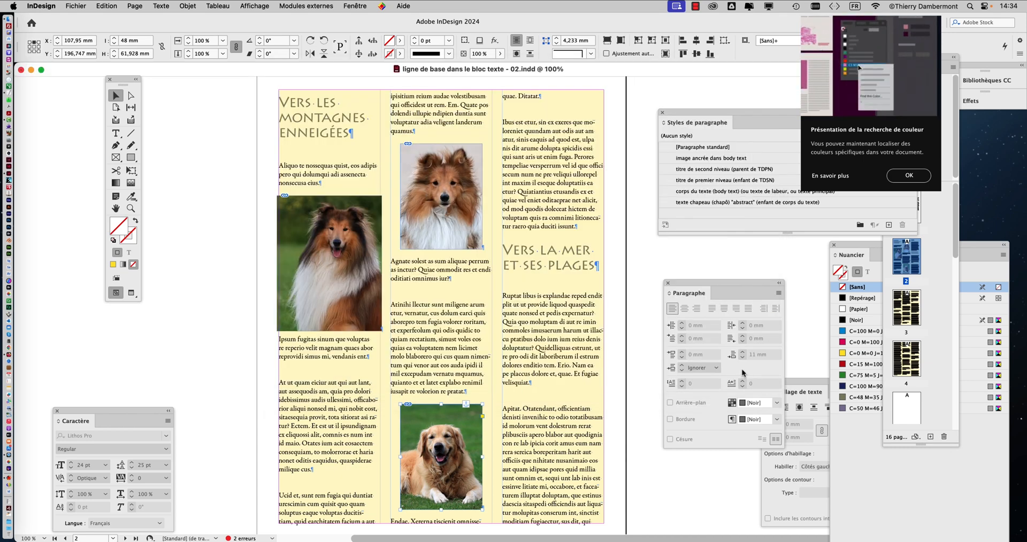
Step: Try to narrow the first-column collie frame symmetrically with the Selection tool, cropping the picture, then undo the change
left_click_drag(123, 80, 213, 107)
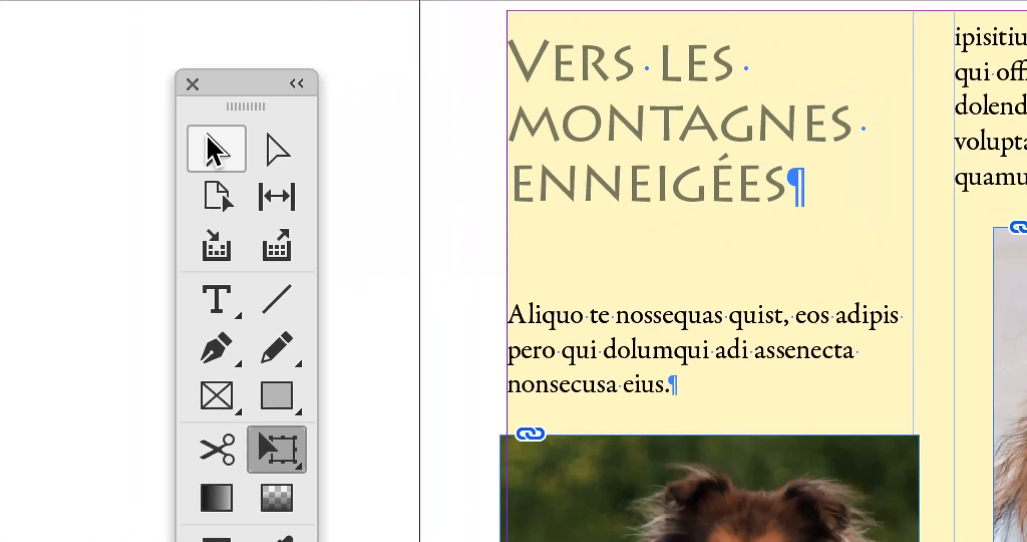
left_click(213, 147)
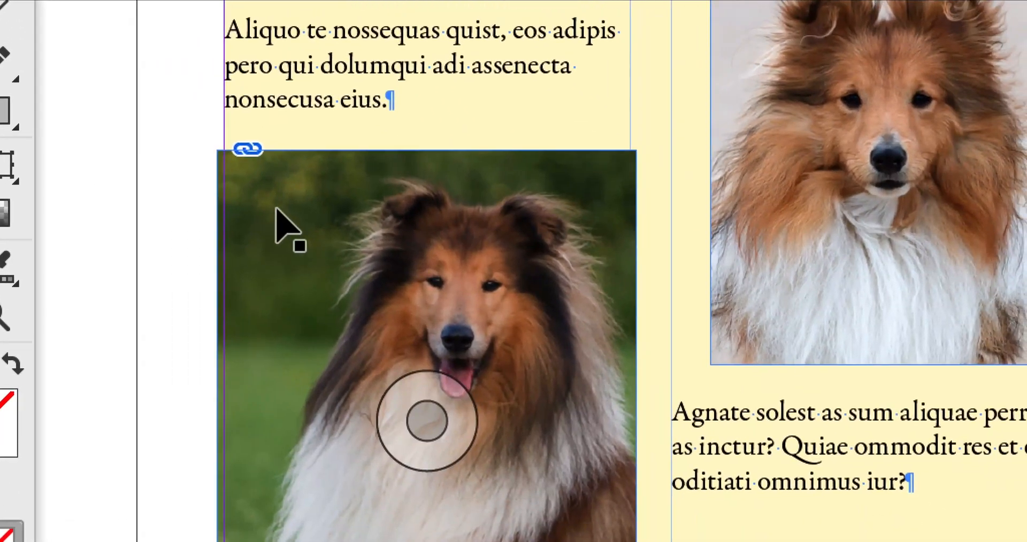
left_click(532, 441)
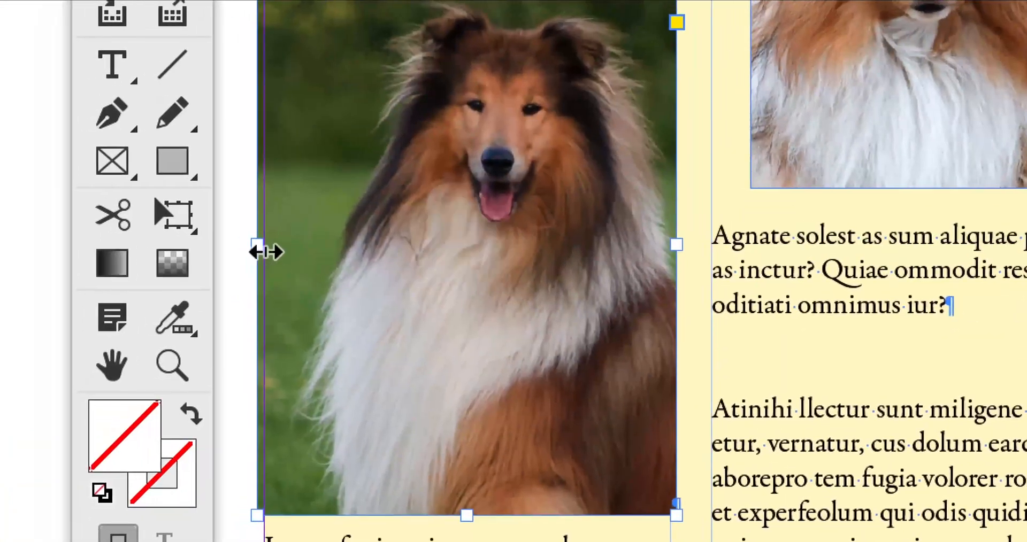
mouse_move(266, 252)
left_mouse_down()
mouse_move(300, 251)
mouse_move(273, 252)
left_mouse_up()
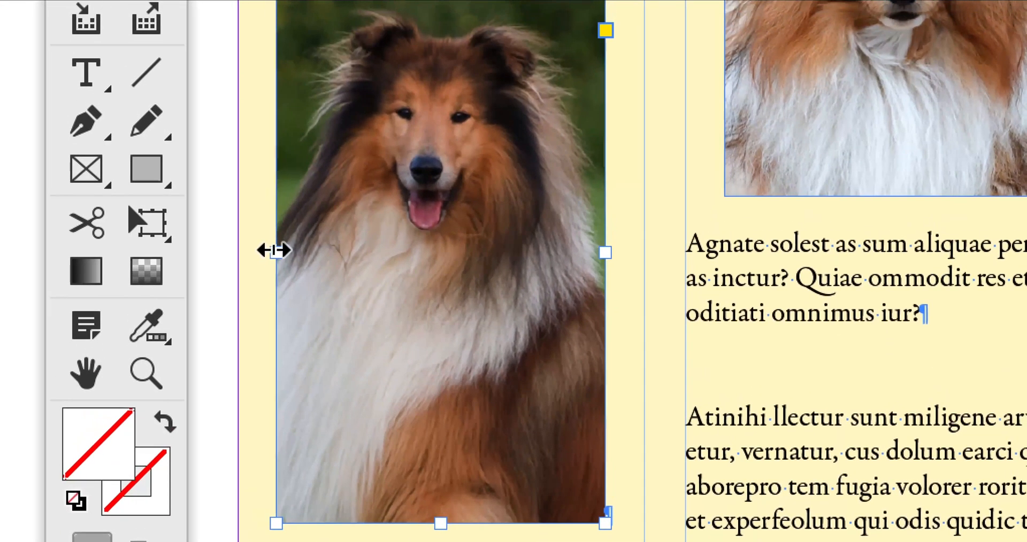
left_click_drag(272, 183, 265, 183)
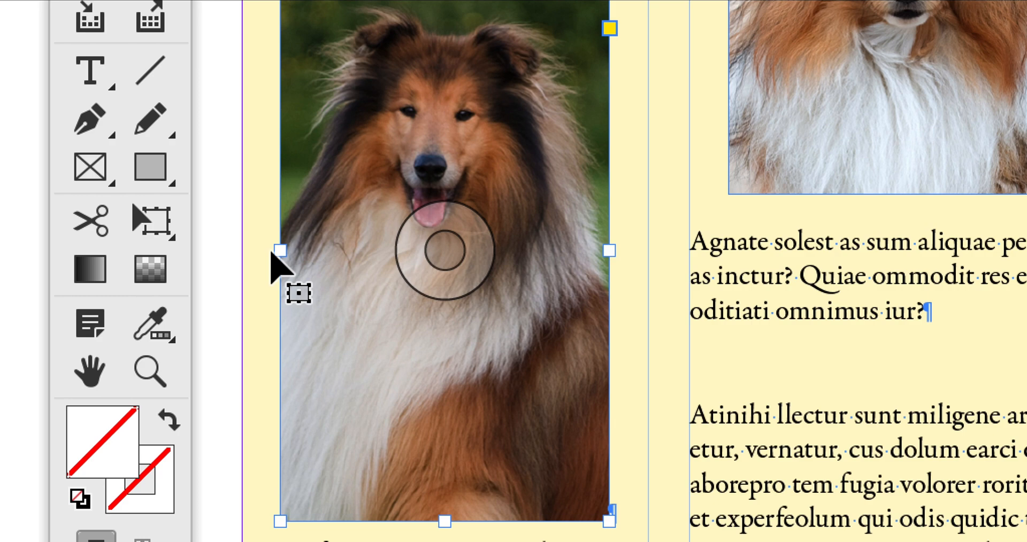
key("Up")
key("Up")
key("Up")
key("Up")
key("Up")
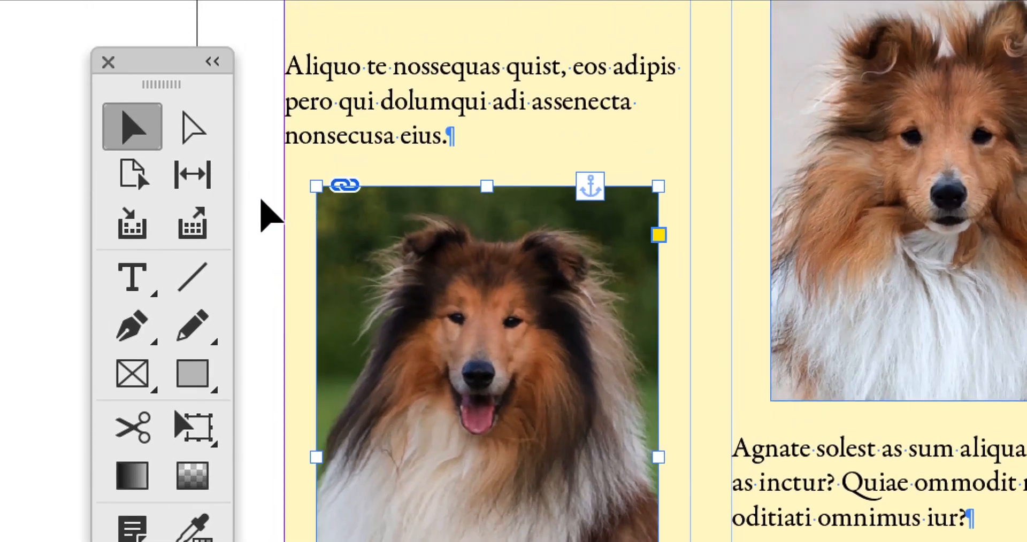
key("Up")
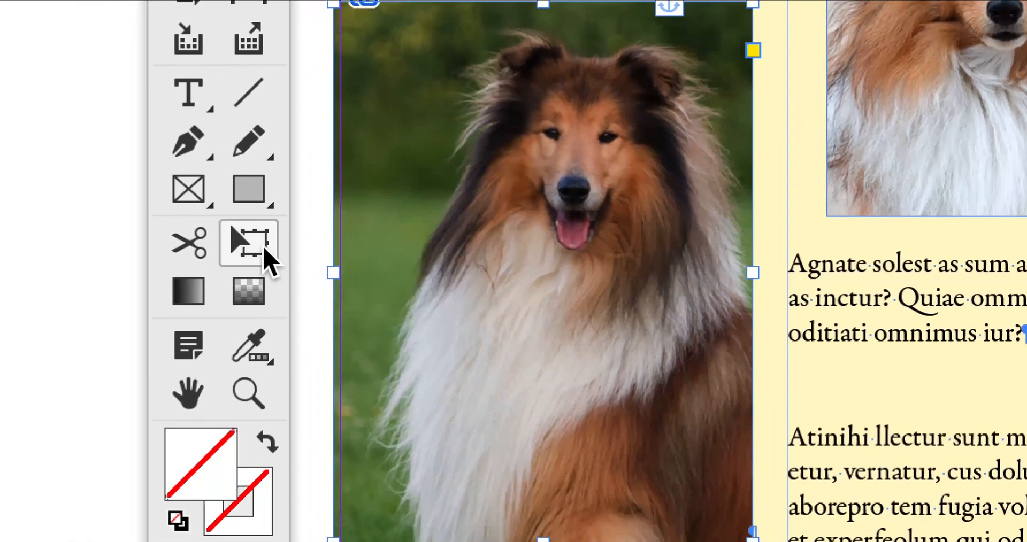
Step: Scale the first-column collie frame and its picture together to about 48.6 × 62.7 mm with Free Transform, then deselect it
left_click(249, 243)
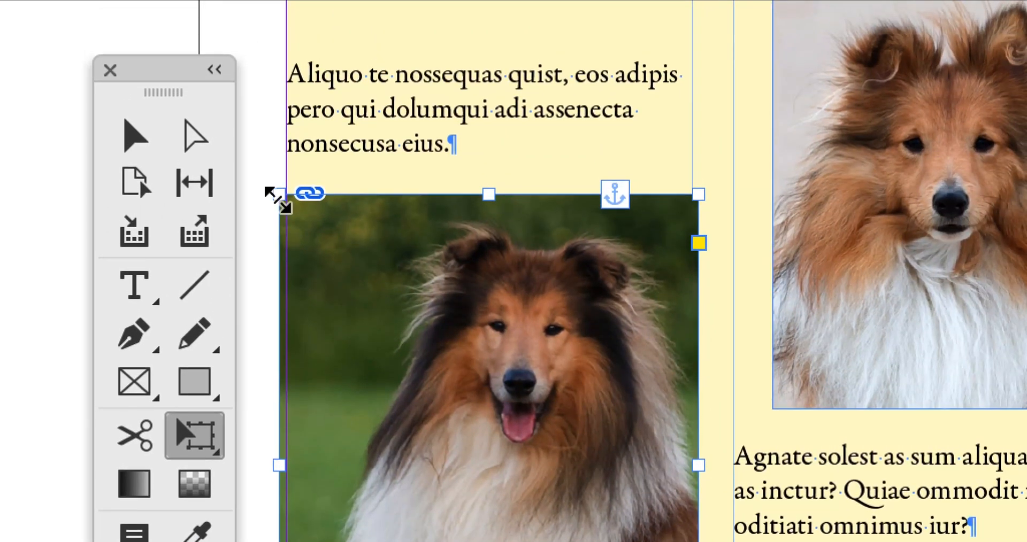
left_click_drag(279, 201, 294, 221)
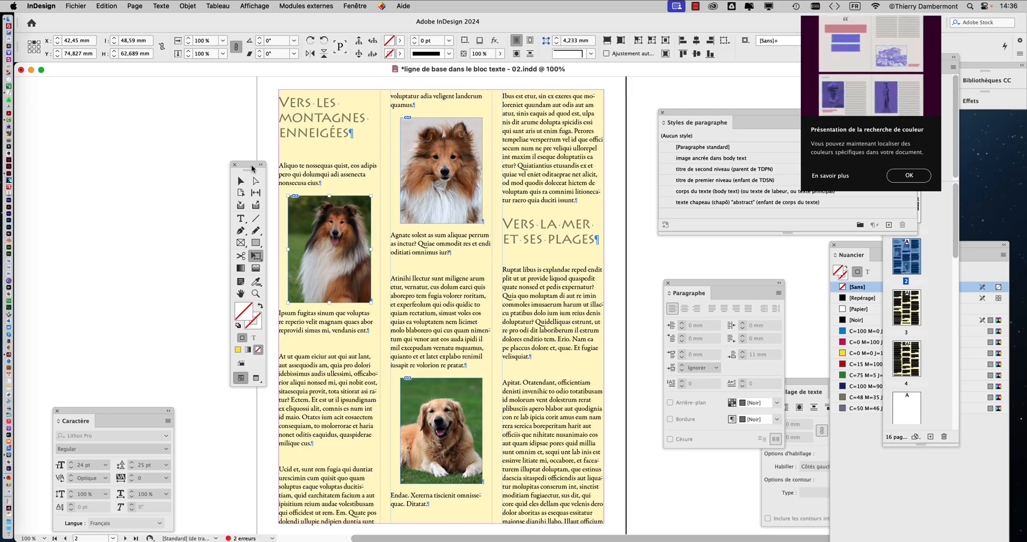
left_click_drag(252, 168, 189, 130)
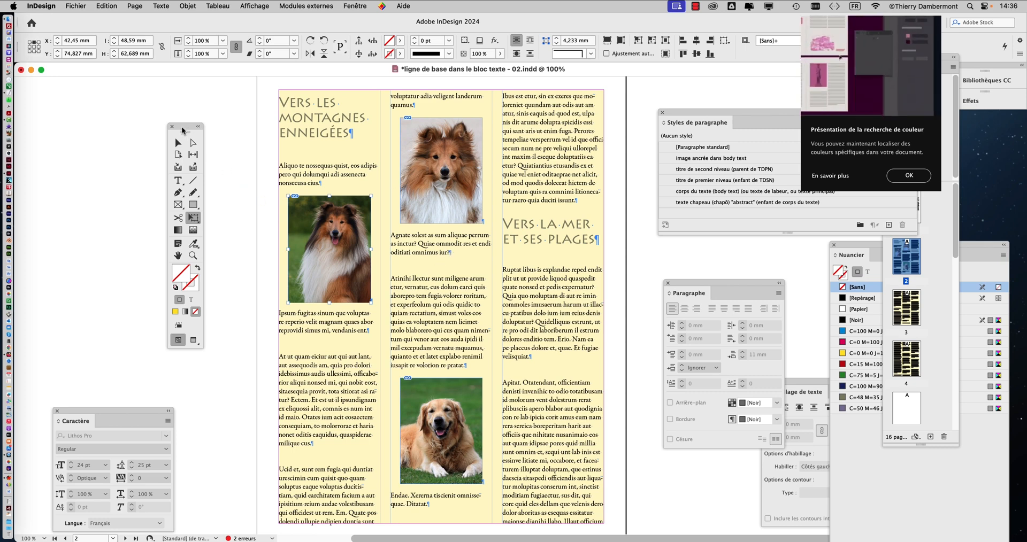
left_click_drag(183, 129, 167, 114)
left_click(162, 129)
left_click(229, 188)
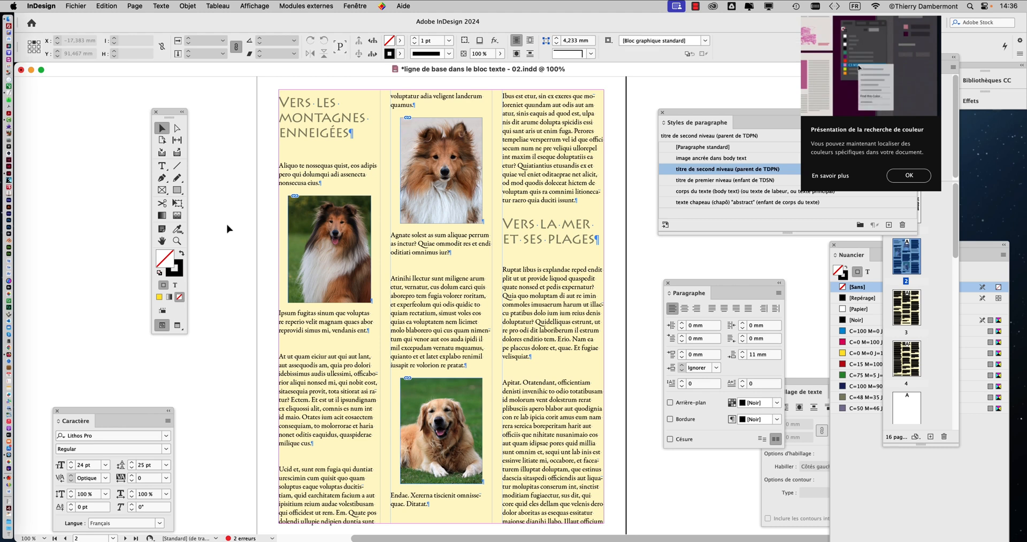
Step: Review page 2 in preview mode and in normal mode, checking the whole three-column layout at 75% zoom
left_click(178, 325)
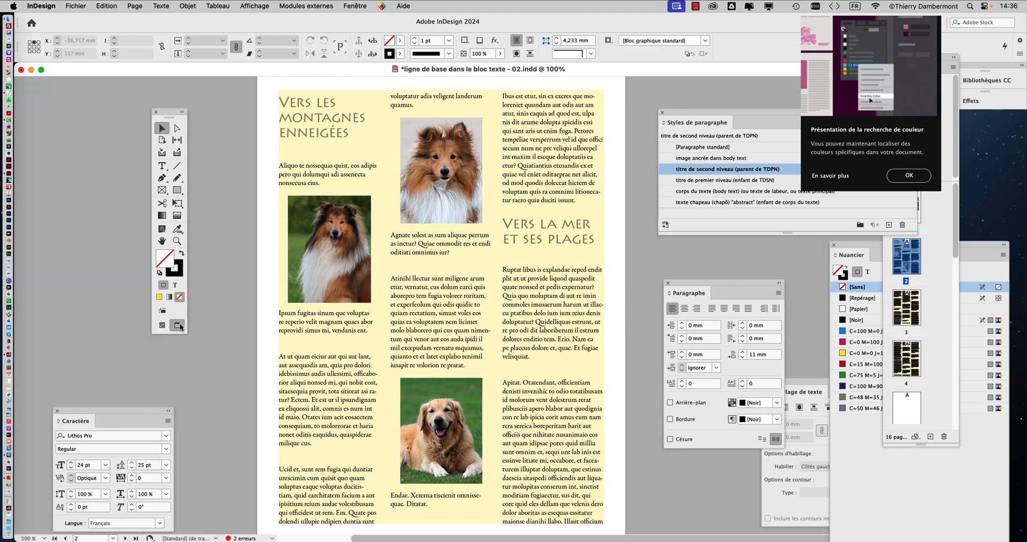
left_click(166, 326)
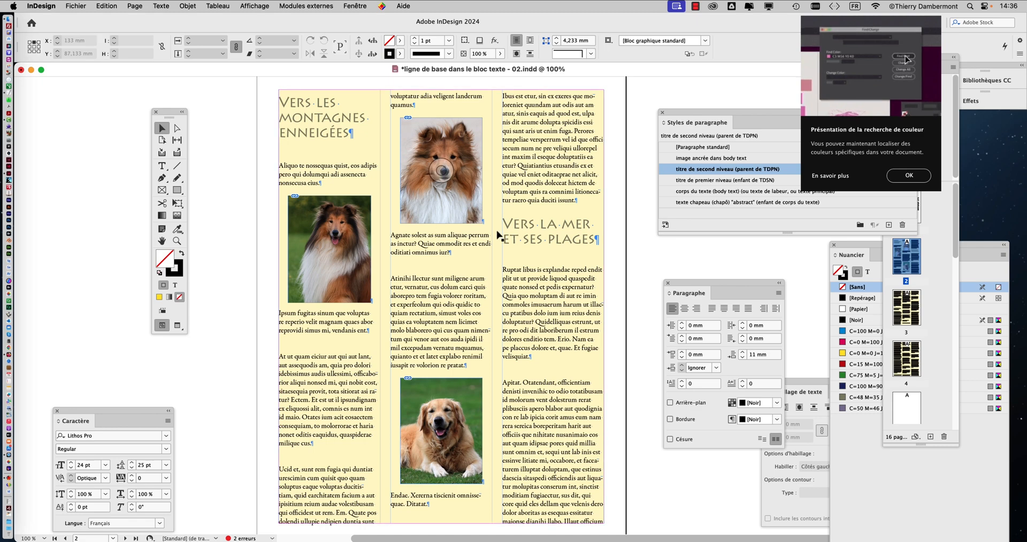
key("super+minus")
scroll(621, 239, "down", 10)
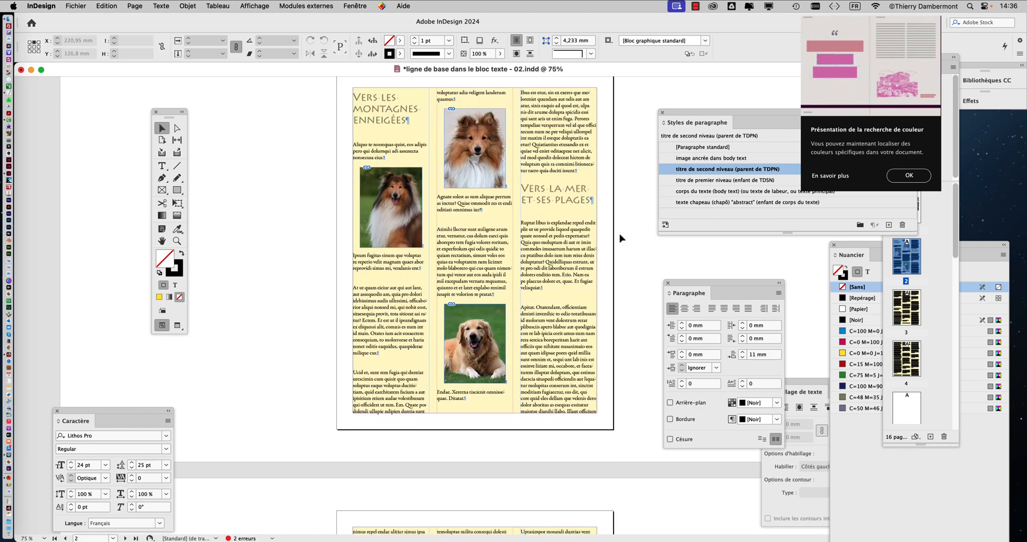
scroll(621, 240, "up", 15)
scroll(620, 239, "down", 8)
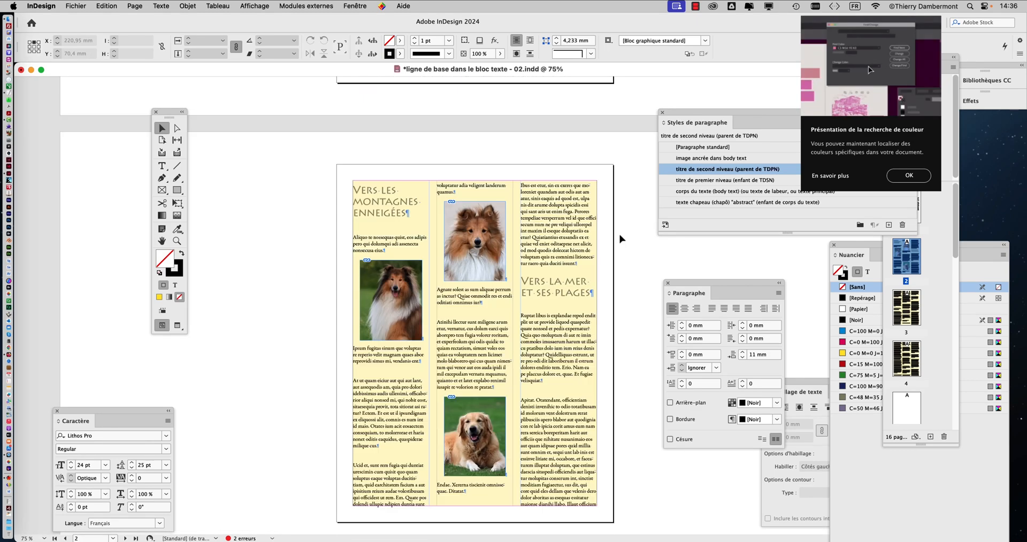
left_click(420, 166)
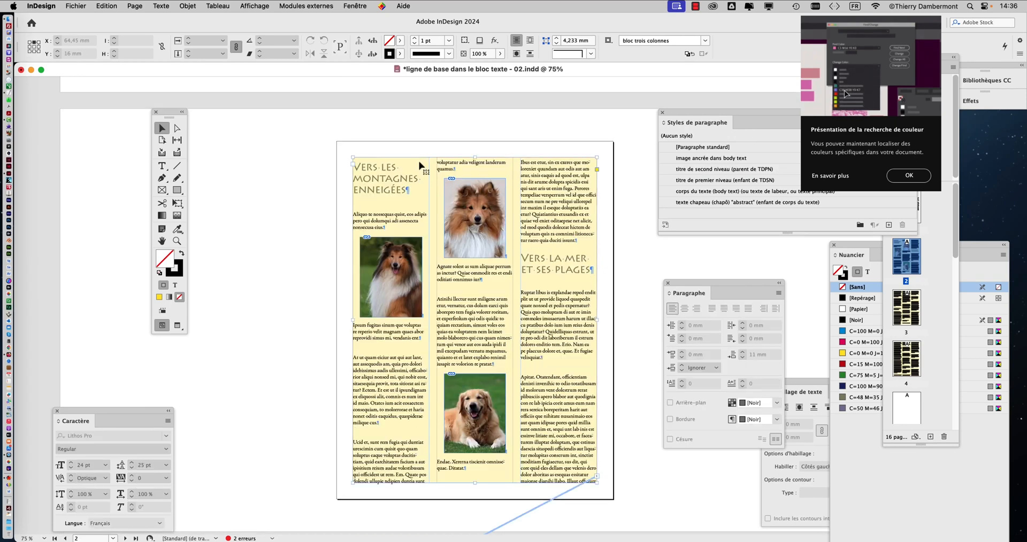
left_click(299, 148)
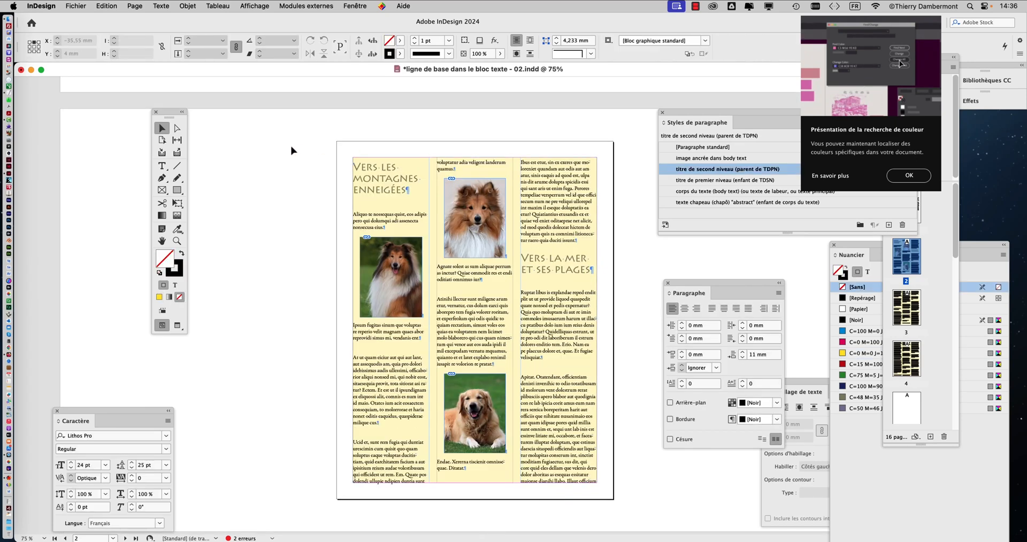
Step: Replace the yellow C=0 M=0 J=100 N=0, tint range 0–100%, with [Sans] in all frames of the document
left_click(107, 6)
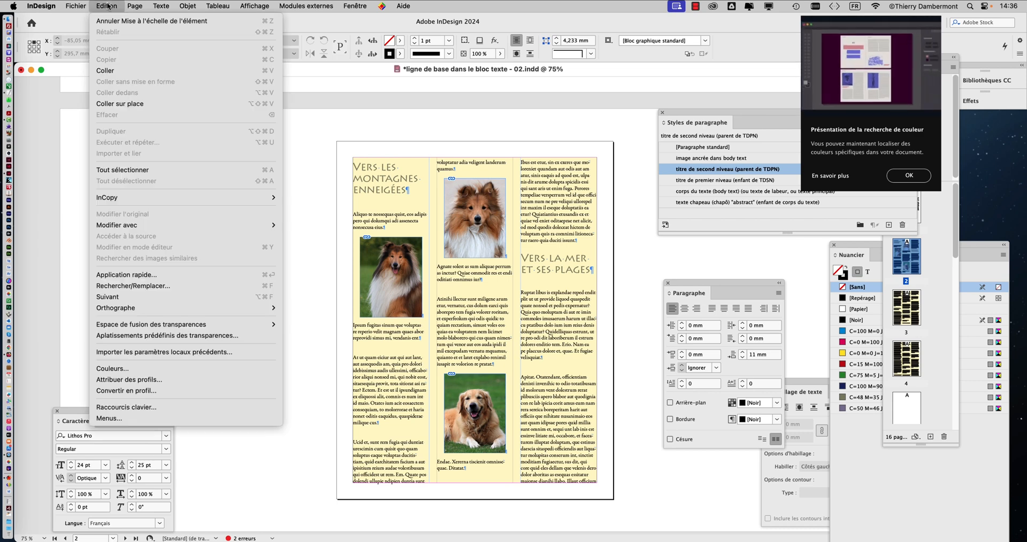
left_click(170, 286)
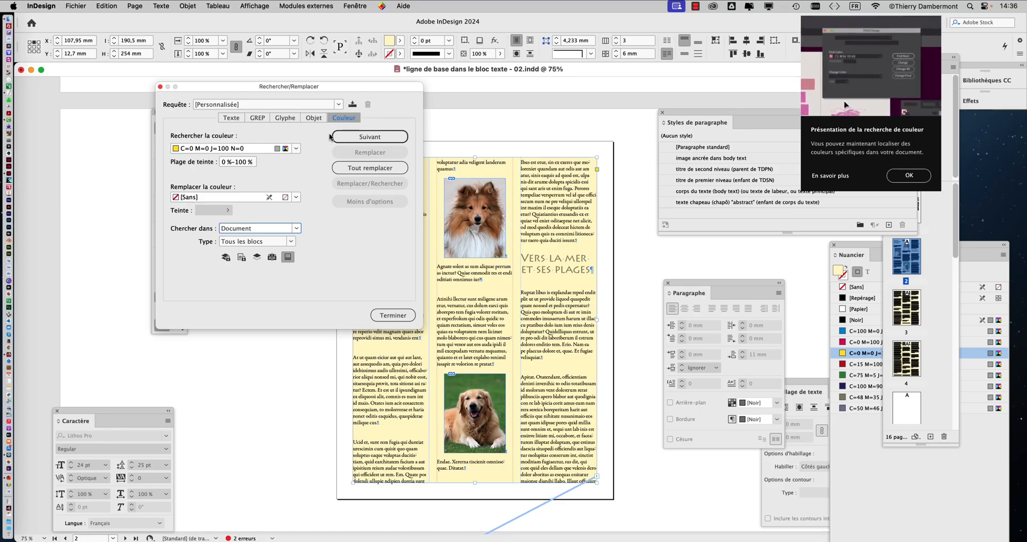
left_click(934, 84)
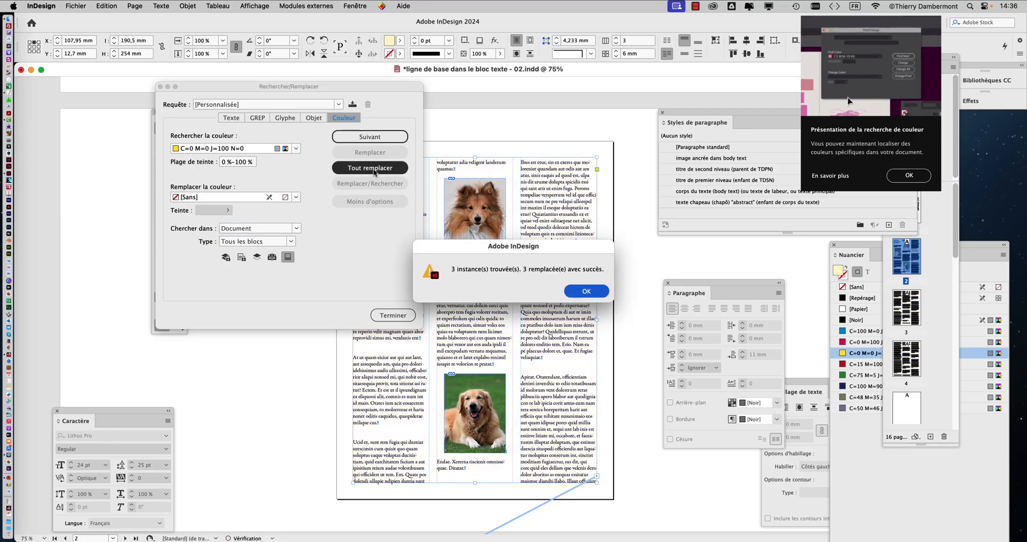
left_click(587, 291)
left_click(393, 316)
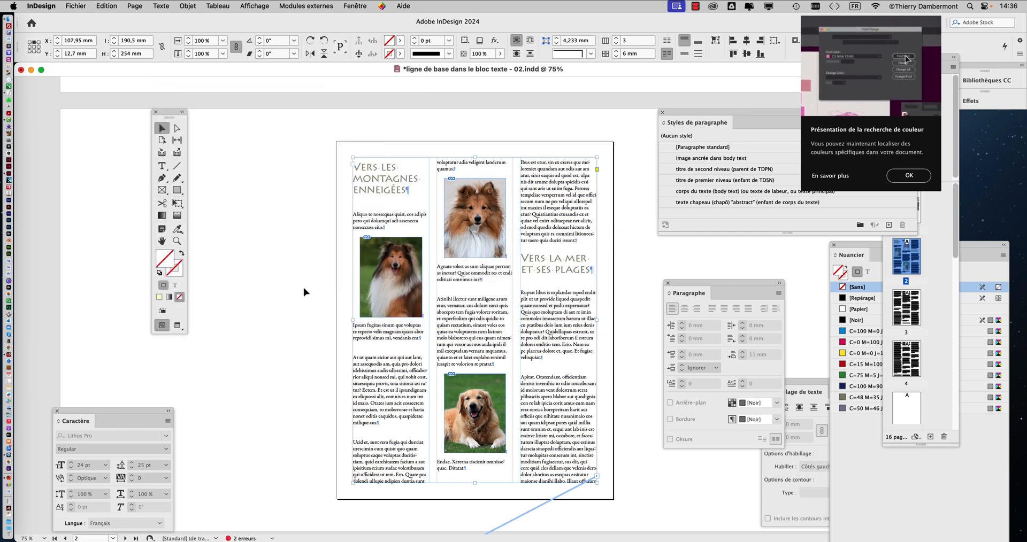
Step: Examine the headings and anchored dog pictures on page 2 at 125% zoom, moving the page with the Hand tool
key("super+equal")
key("super+equal")
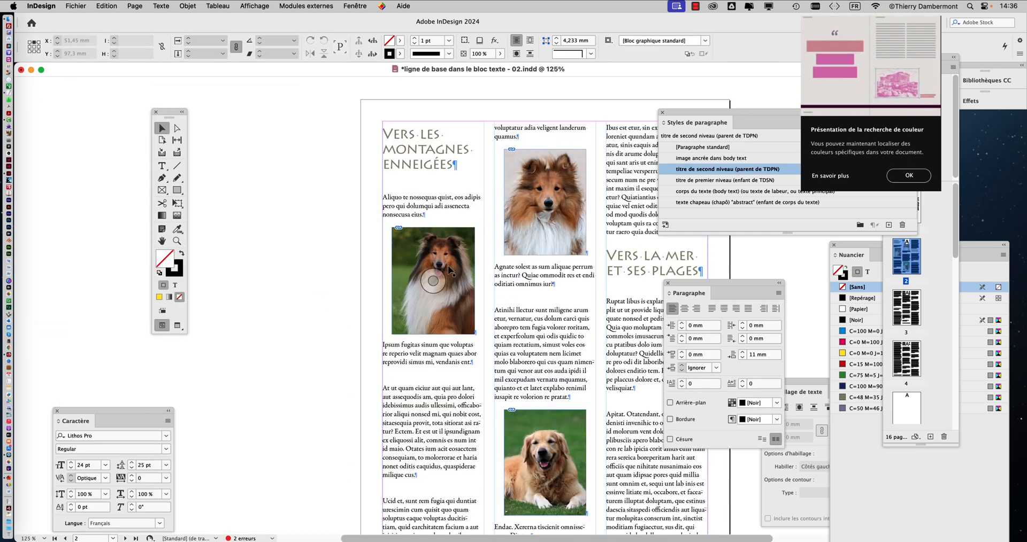
left_click(161, 243)
left_click_drag(518, 266, 373, 279)
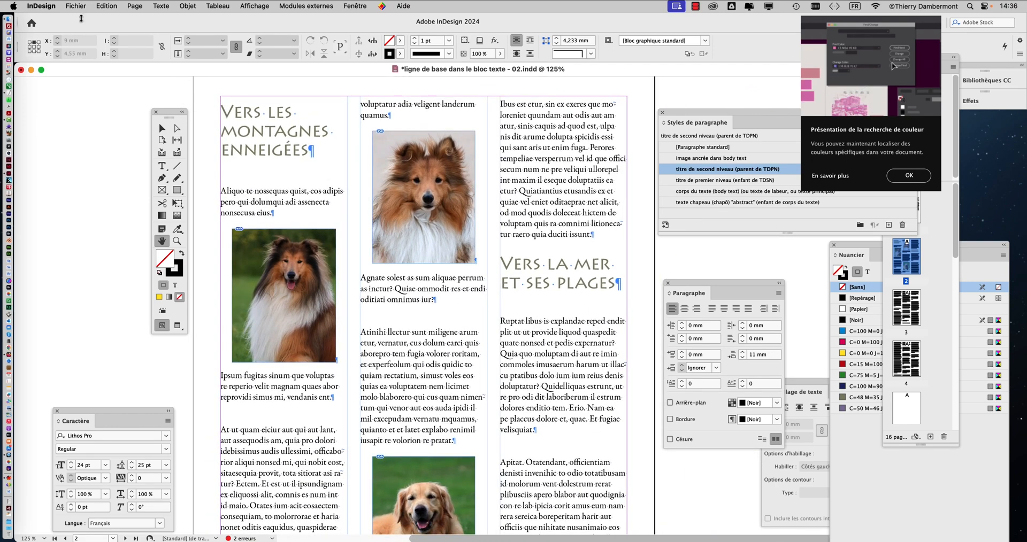